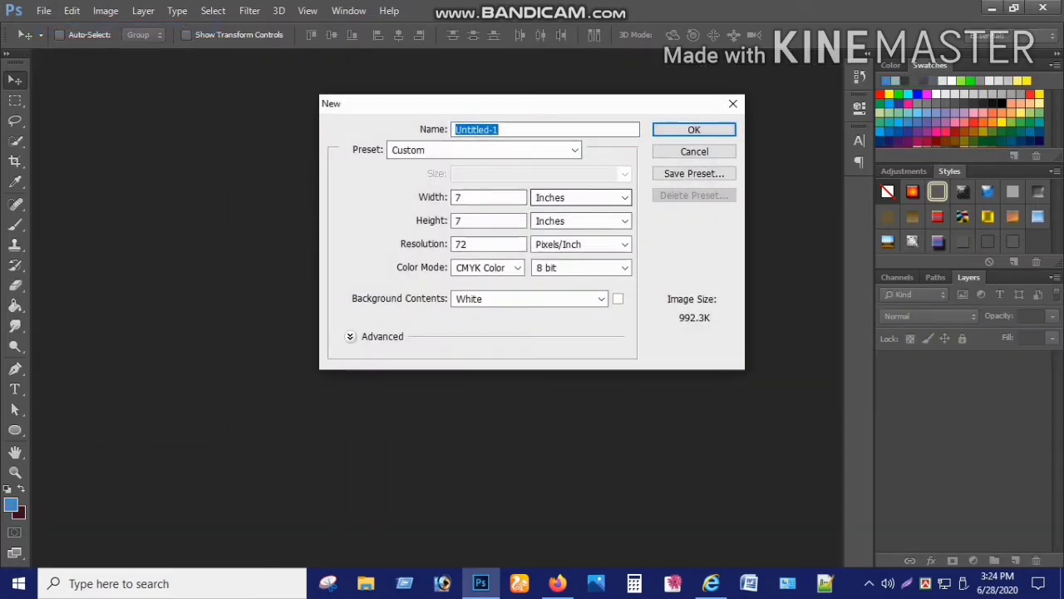
Create a white 1600 × 750 px document with width and height measured in pixels
left_click(580, 197)
left_click(546, 213)
left_click(581, 220)
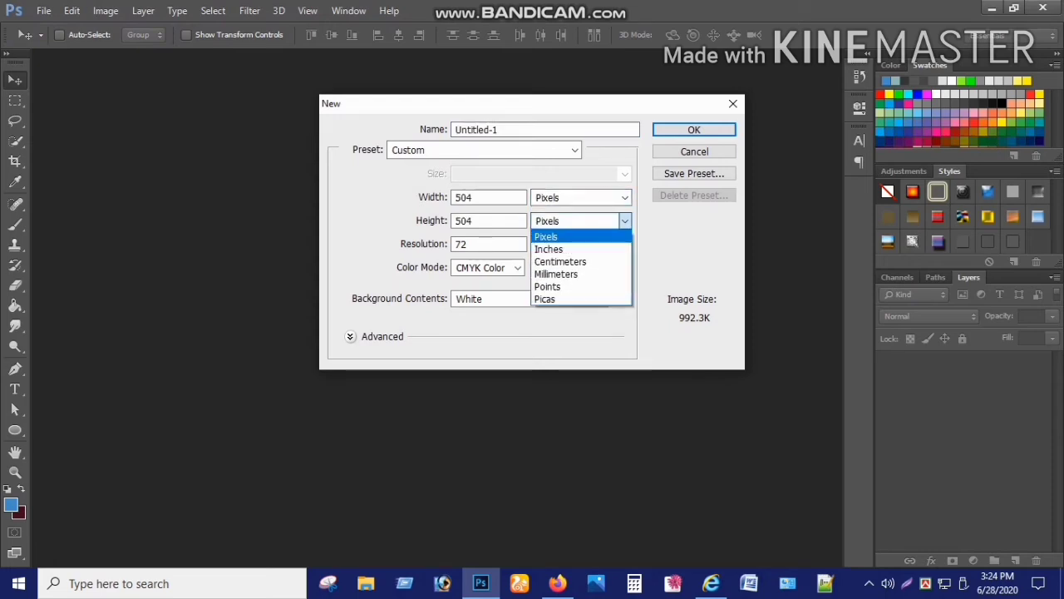
key("Tab")
key("shift+Tab")
key("shift+Tab")
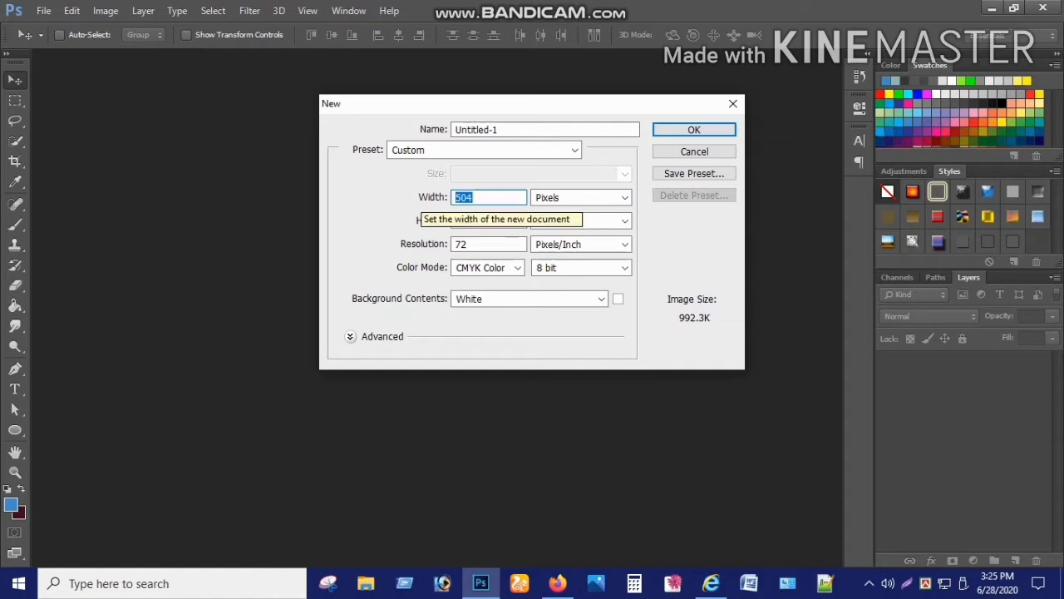
type("1600")
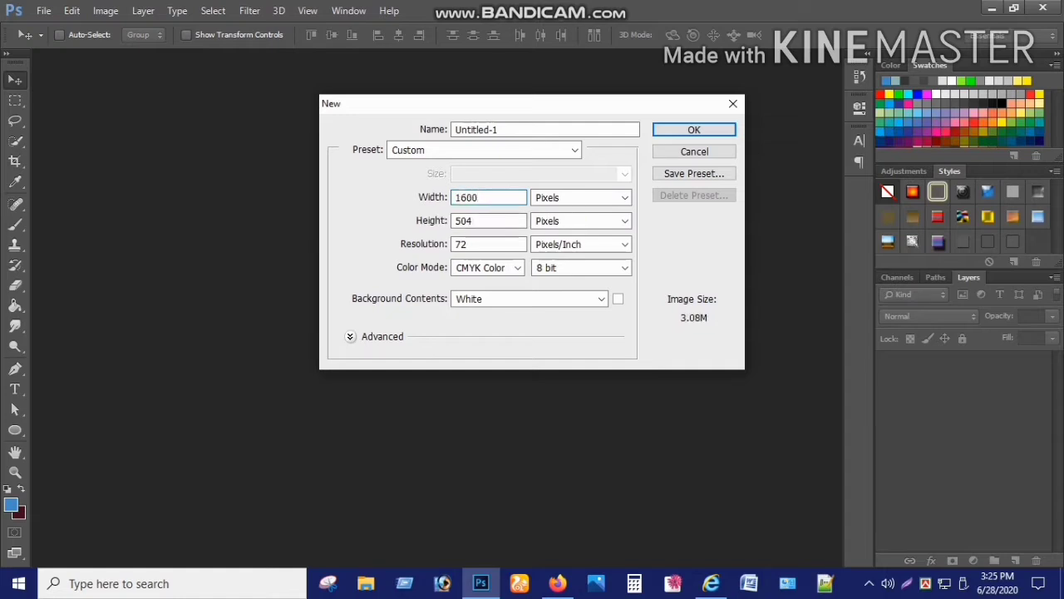
key("Tab")
type("750")
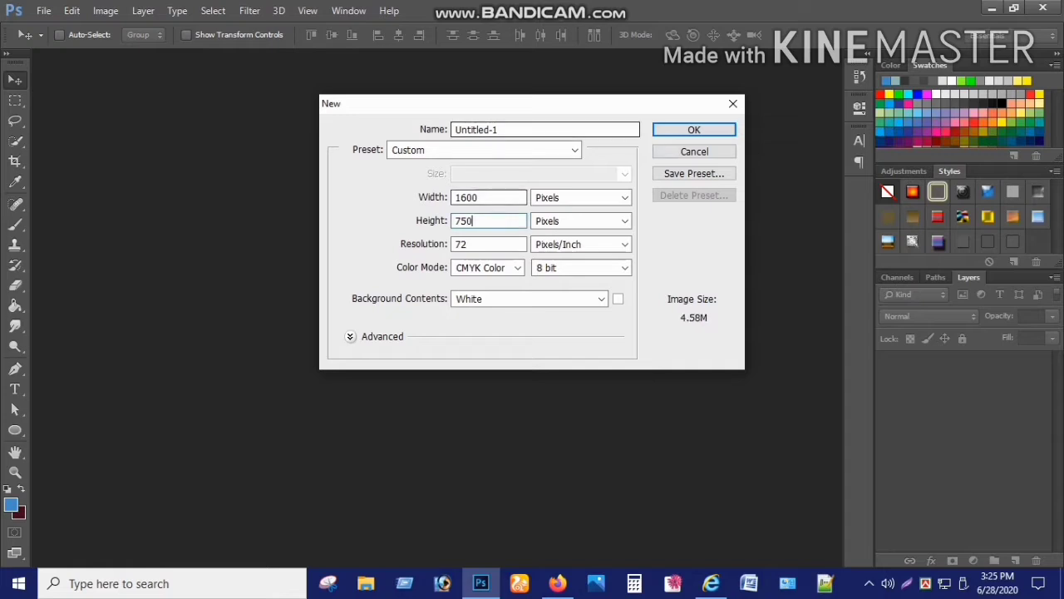
key("Return")
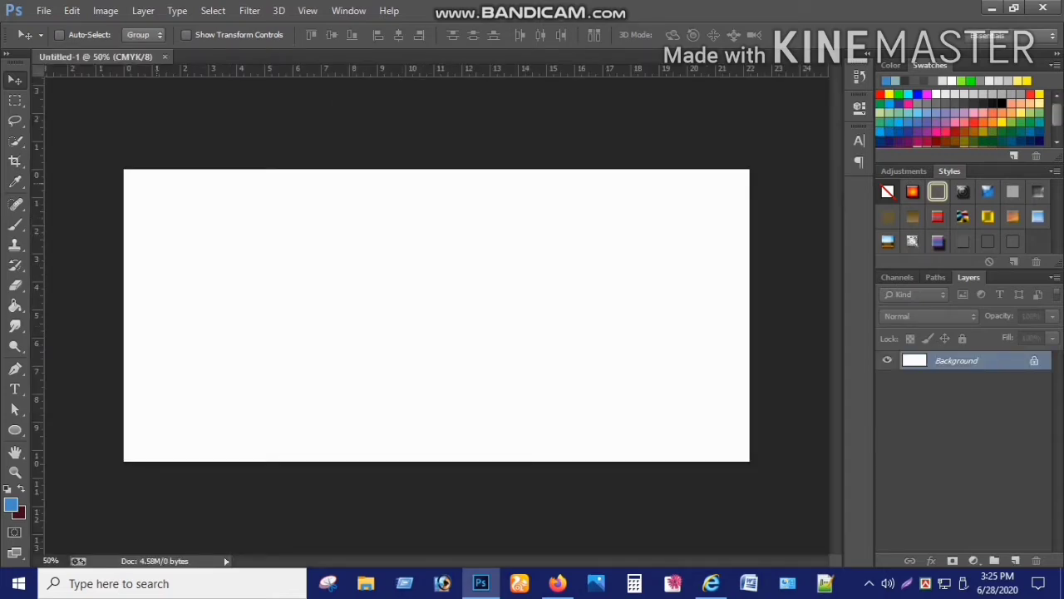
Open 54656.jpg, drag it into Untitled-1 and enlarge it to cover the canvas
left_click(43, 10)
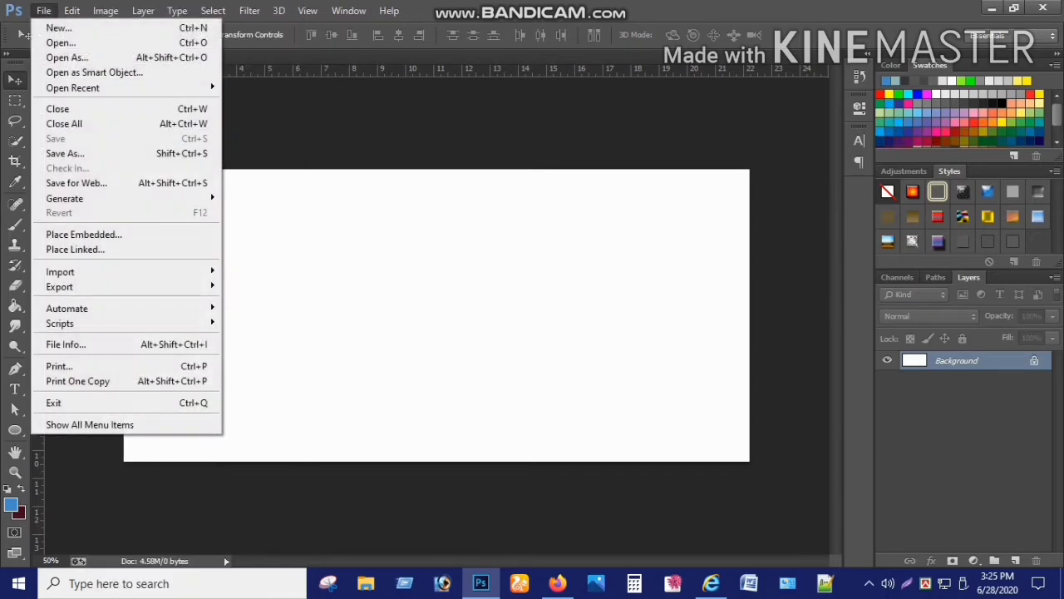
left_click(60, 43)
double_click(250, 118)
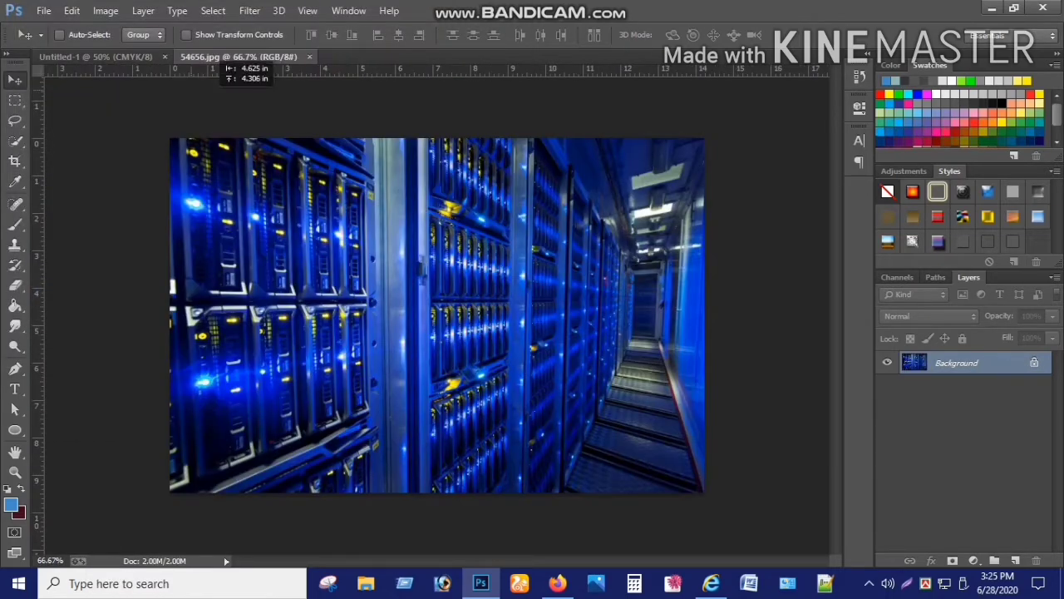
left_click_drag(333, 250, 449, 325)
key("ctrl+t")
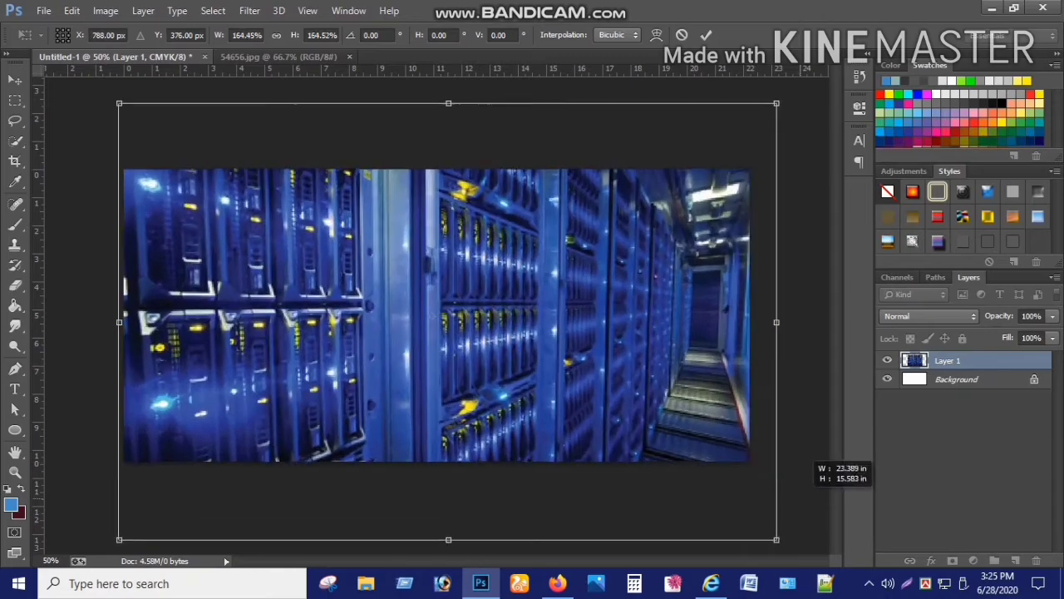
left_click_drag(651, 461, 761, 460)
key("Return")
Set the photo layer's fill to 90% and its opacity to 20%
right_click(951, 360)
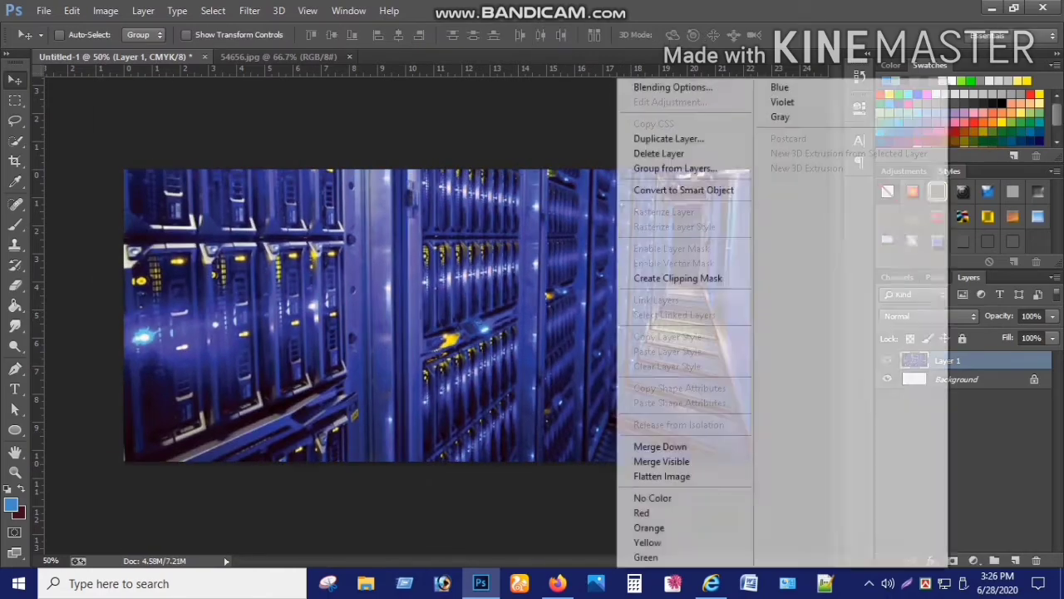
key("Escape")
key("9")
key("shift+9")
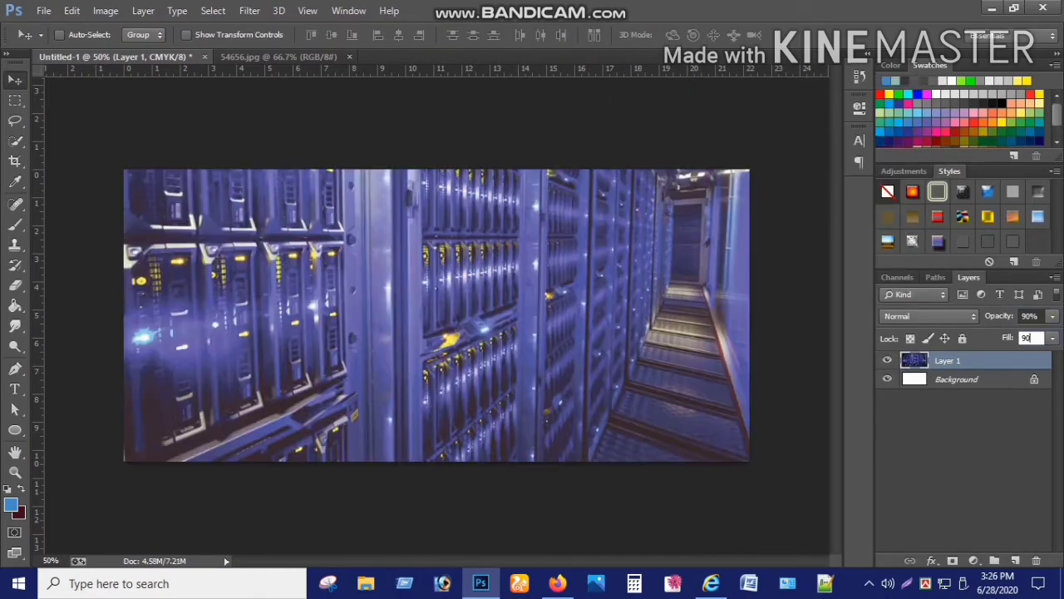
key("2")
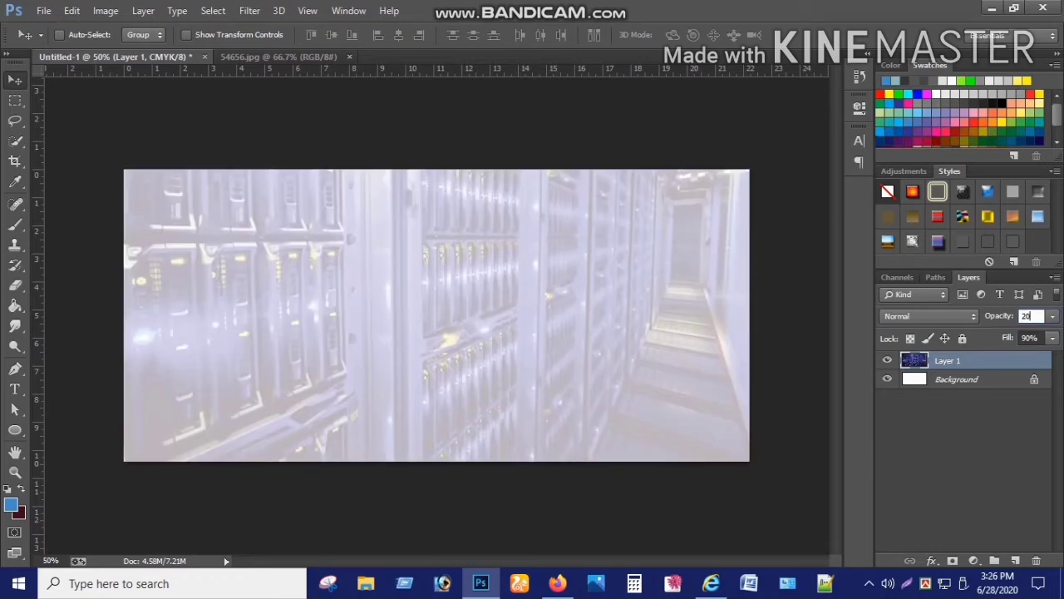
Draw a wide medium-grey rectangle band across the middle of the banner
left_click_drag(15, 429, 91, 428)
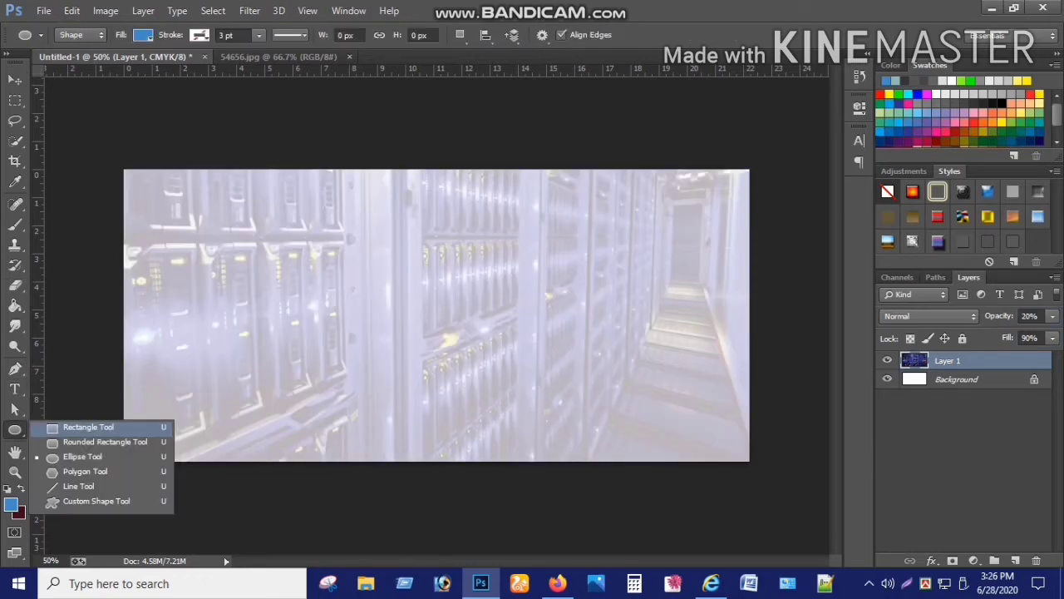
left_click_drag(103, 259, 761, 367)
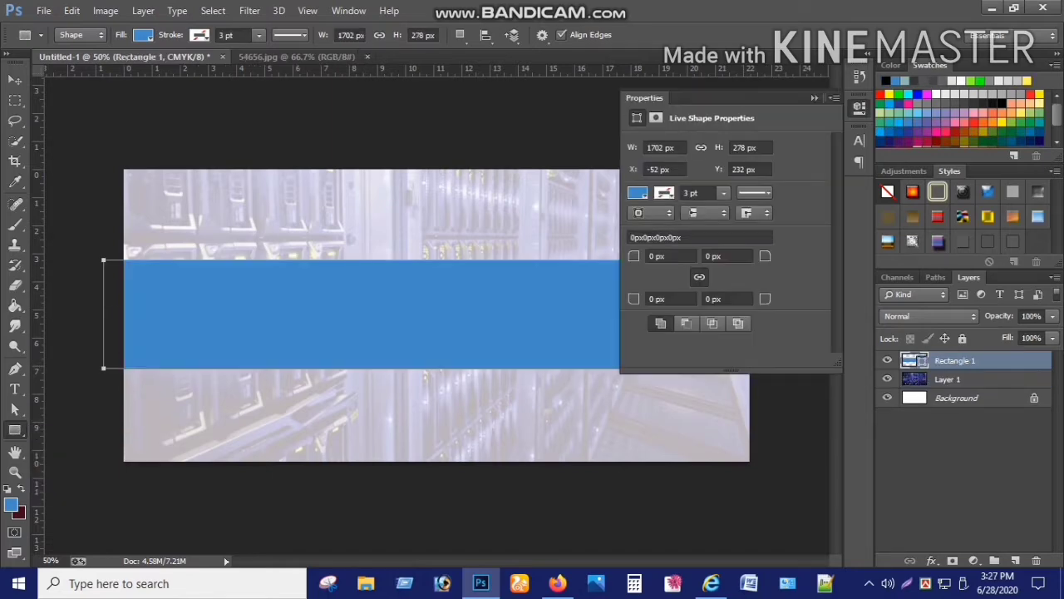
double_click(915, 360)
left_click(479, 199)
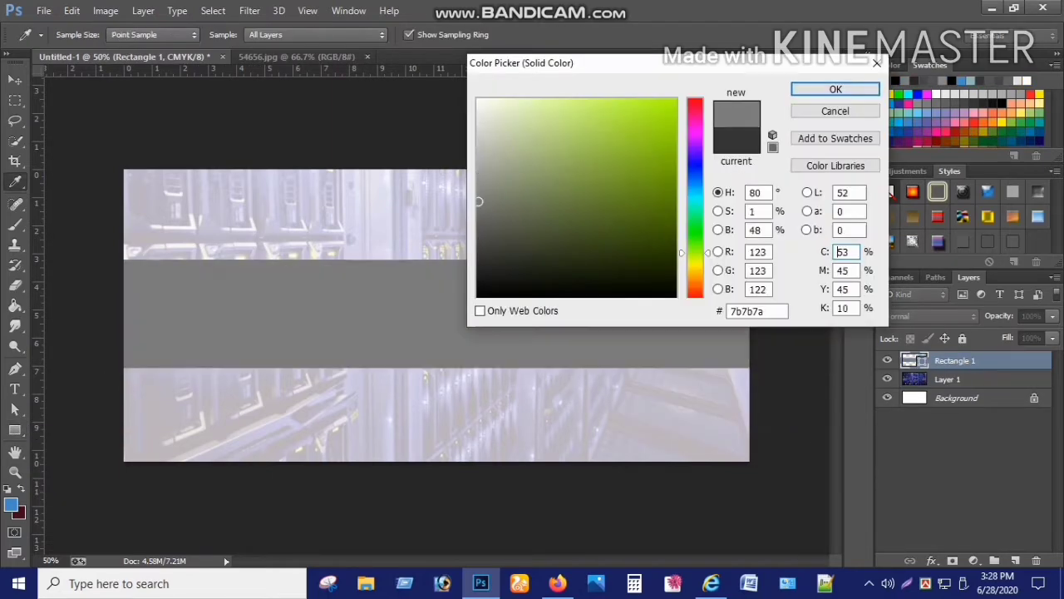
left_click(851, 88)
Add a red block at the band's left end and delete a corner to make a triangle
key("u")
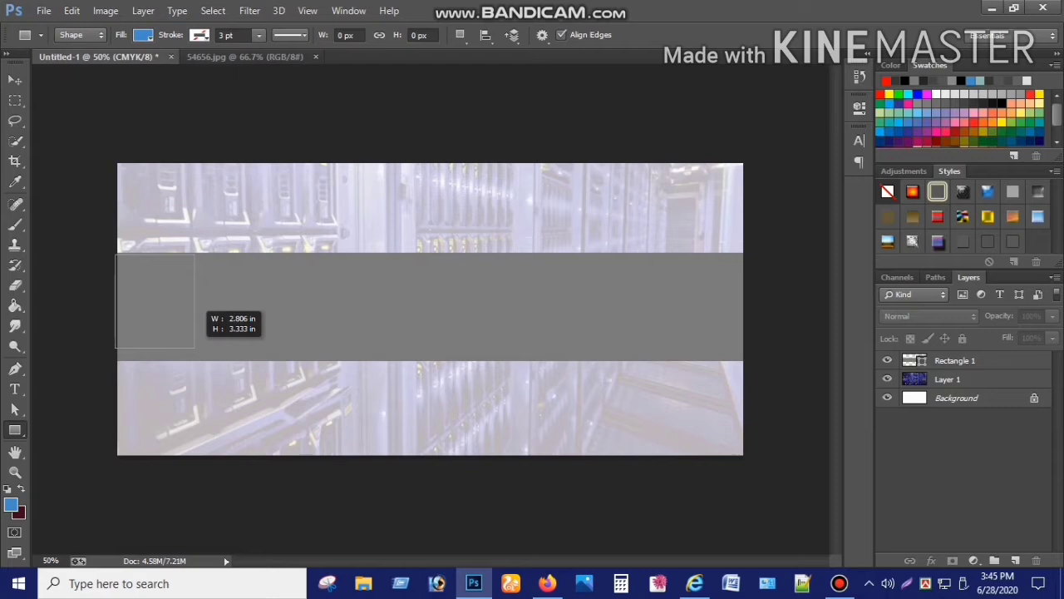
left_click_drag(116, 253, 192, 360)
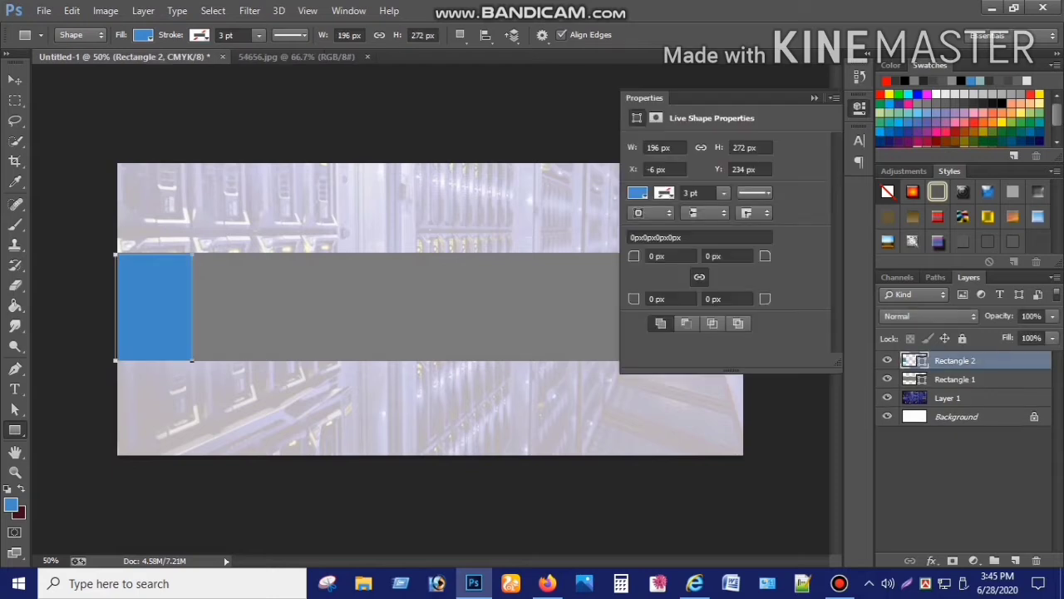
key("v")
left_click(638, 193)
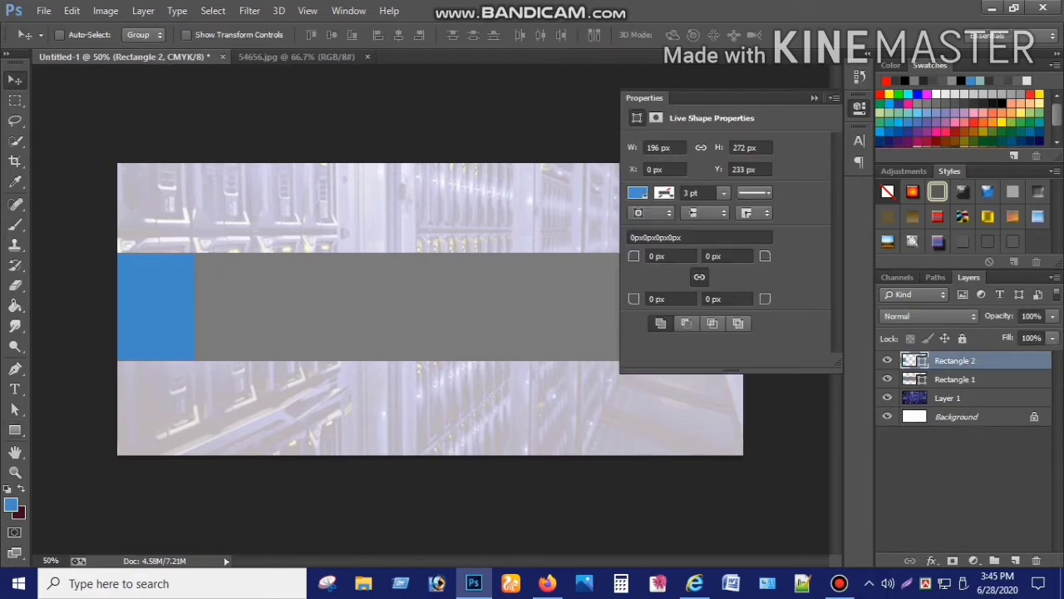
left_click(638, 193)
left_click(634, 280)
left_click(203, 212)
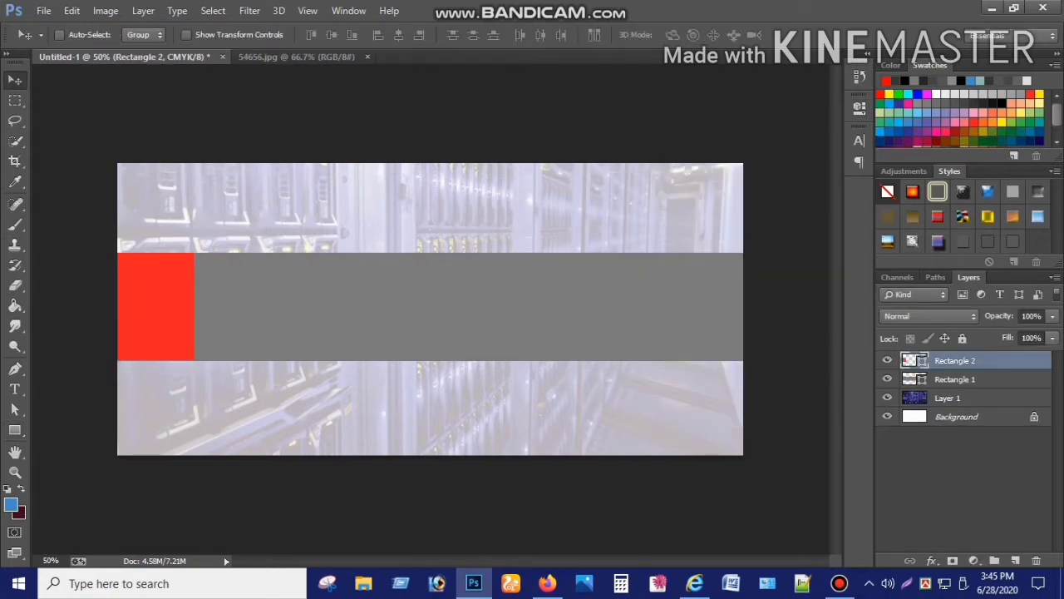
key("a")
left_click(195, 360)
key("Delete")
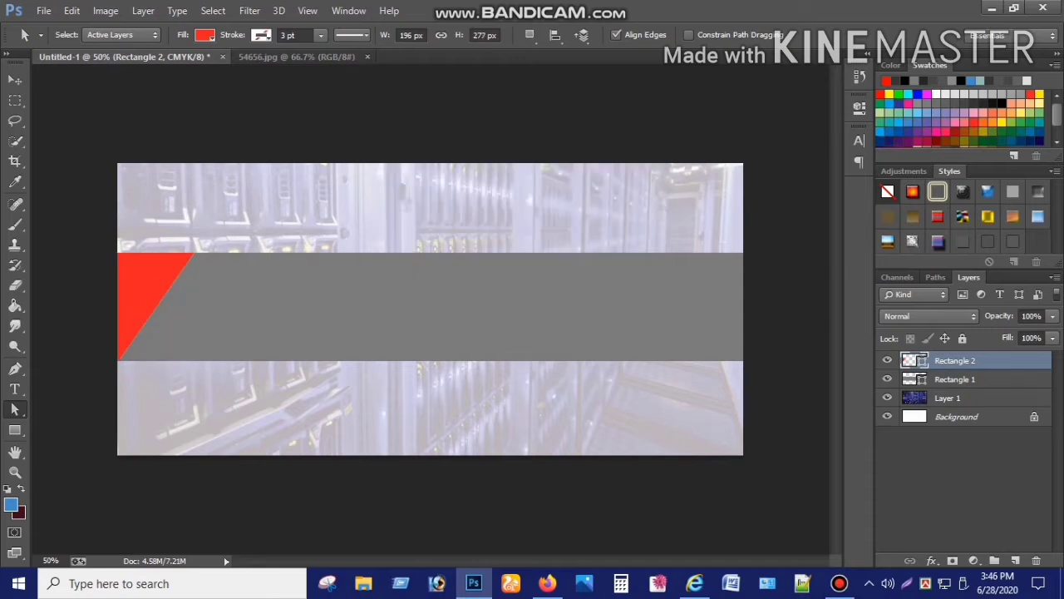
Add a red block at the band's right end and drag its top corner into a slant
key("u")
left_click_drag(694, 252, 752, 361)
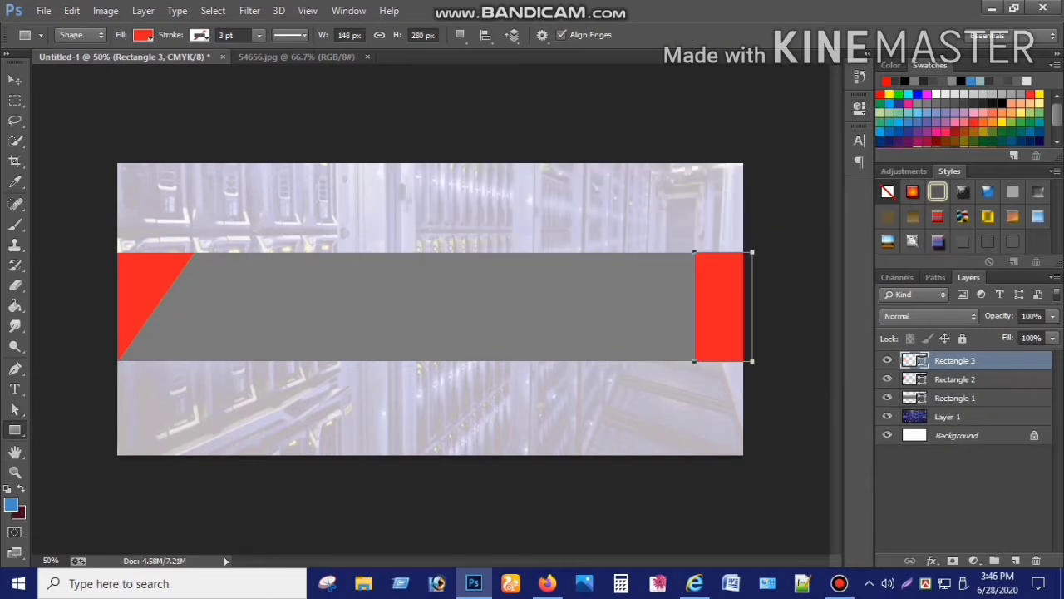
key("v")
left_click_drag(719, 306, 712, 306)
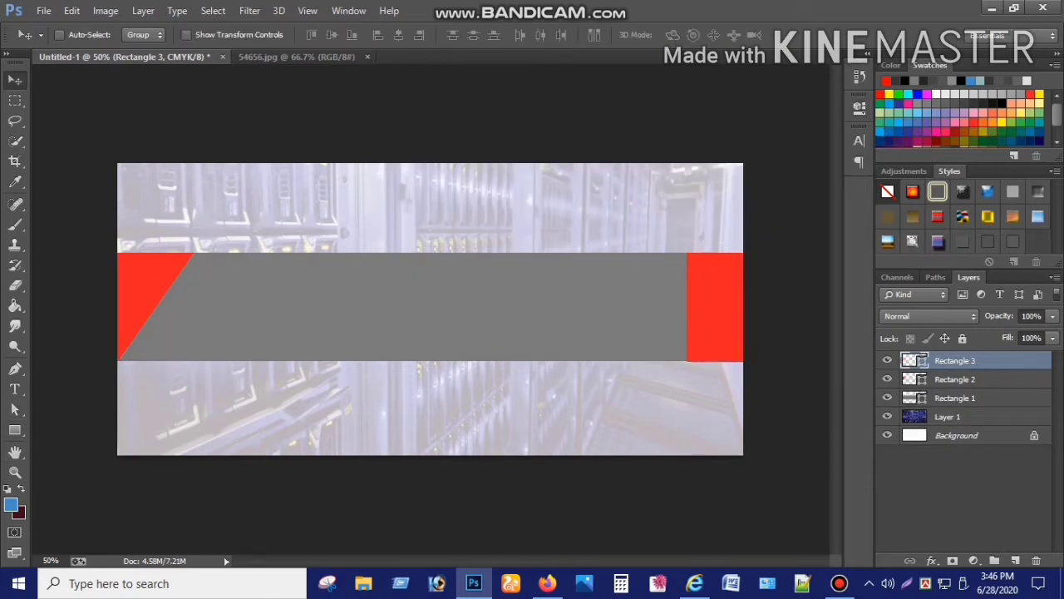
key("a")
left_click(715, 308)
left_click_drag(687, 252, 802, 252)
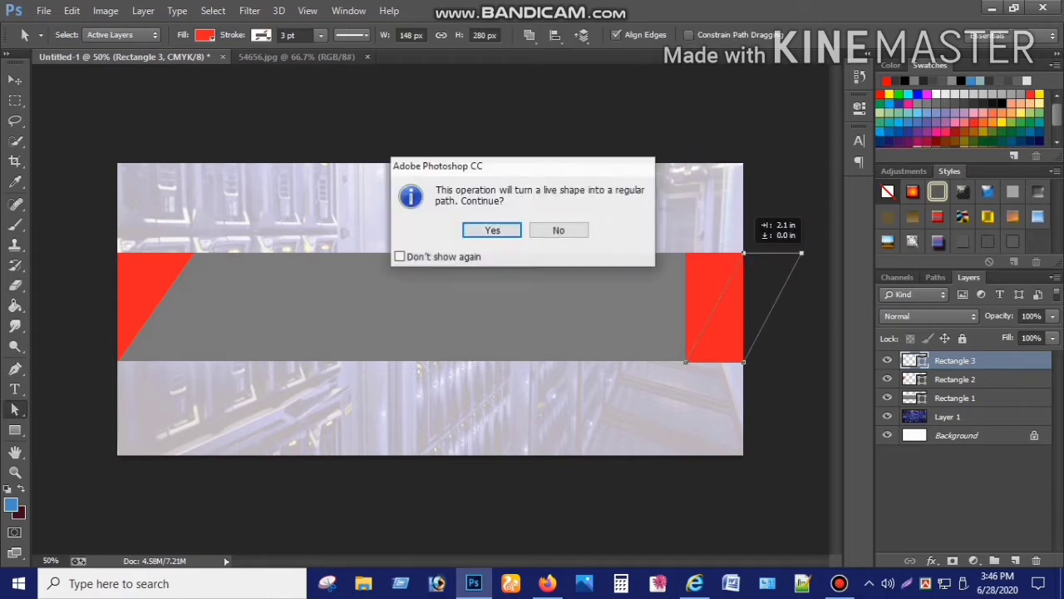
key("Return")
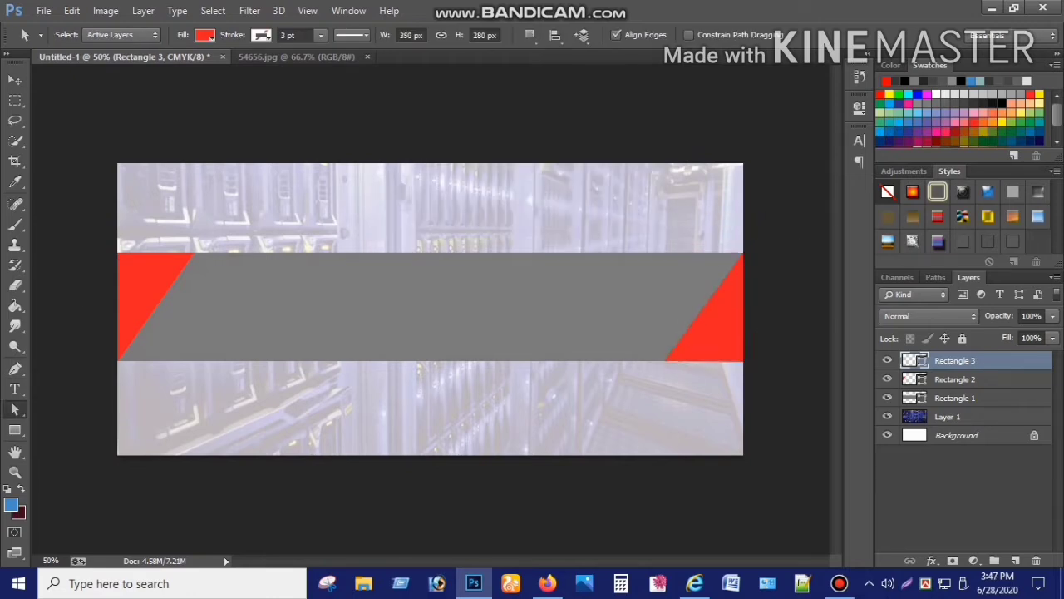
left_click(146, 283)
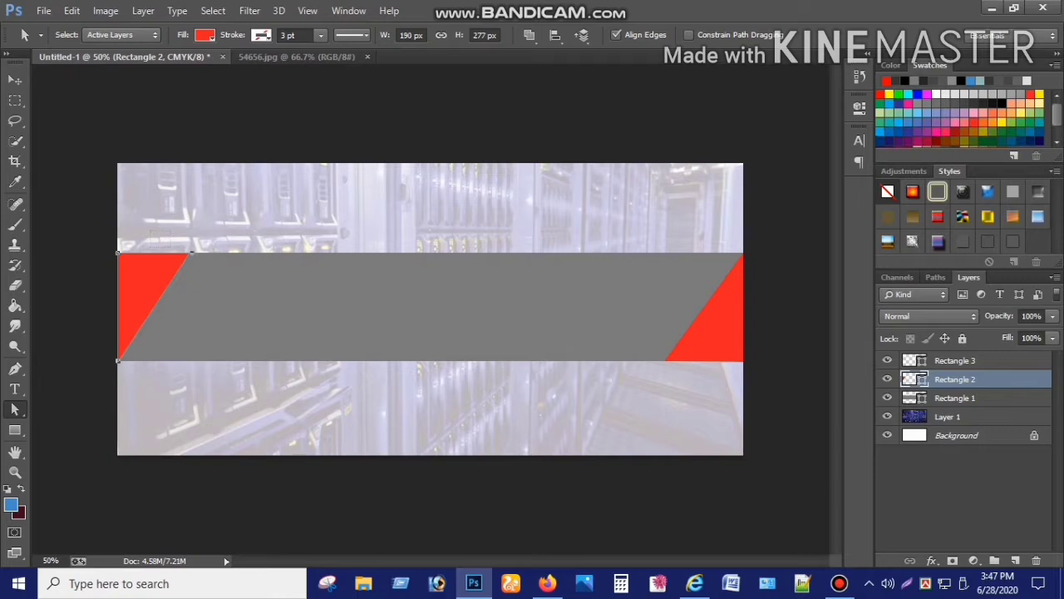
left_click(707, 324)
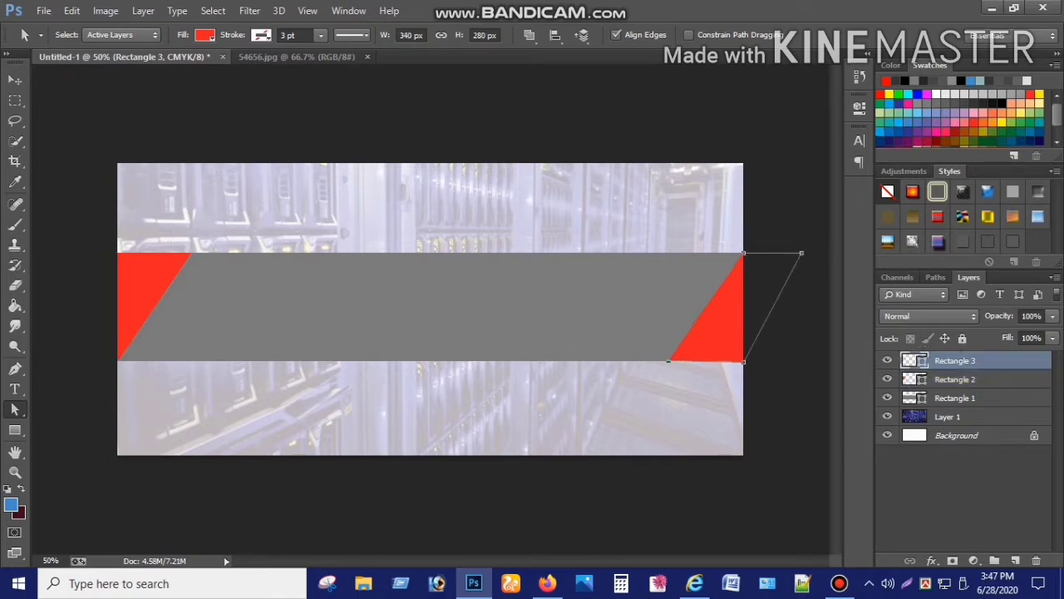
key("Return")
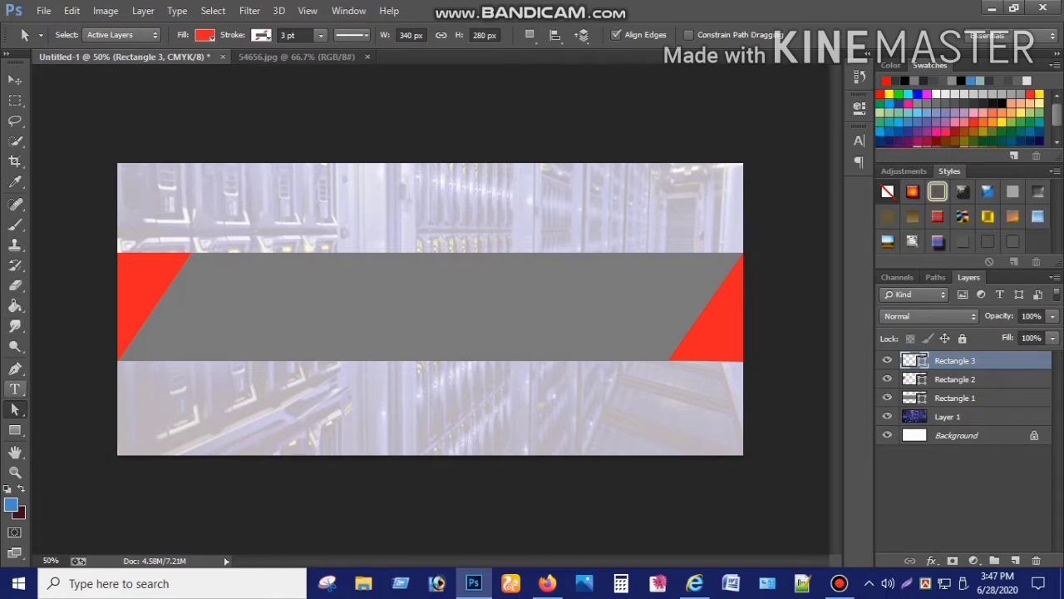
Type the "BD20 TV" title on the grey band and move it toward the centre
left_click(15, 388)
left_click(351, 279)
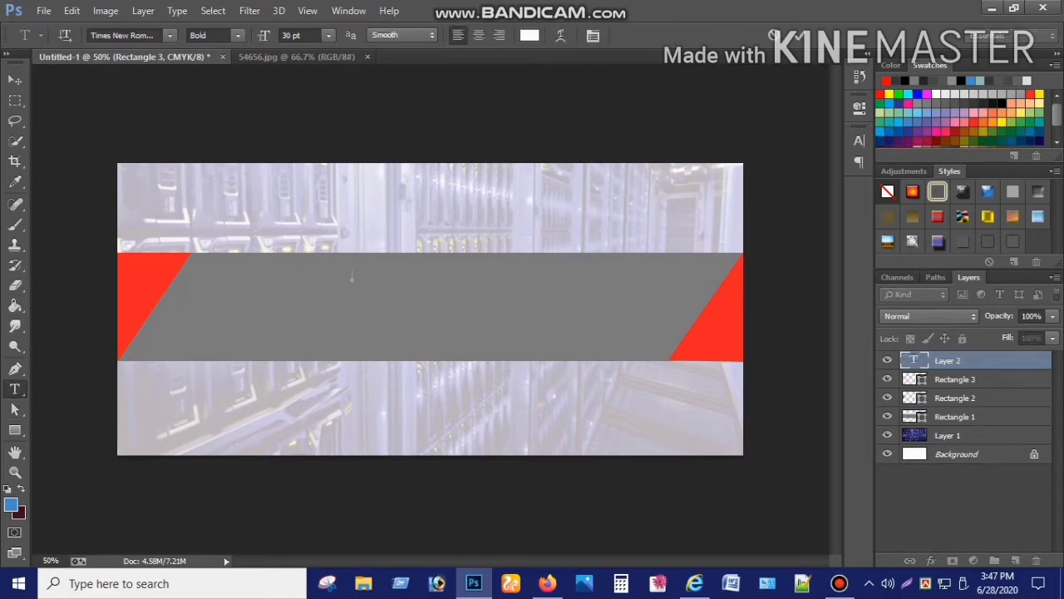
type("Bd")
key("BackSpace")
type("D")
type("20")
type(".TV")
left_click(800, 35)
left_click(15, 80)
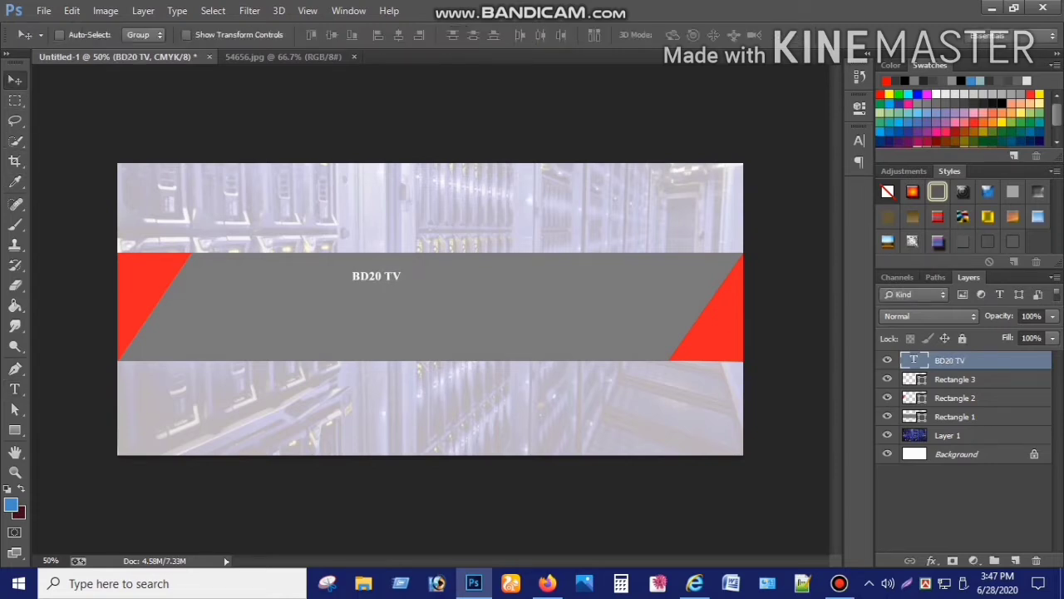
left_click_drag(376, 275, 448, 273)
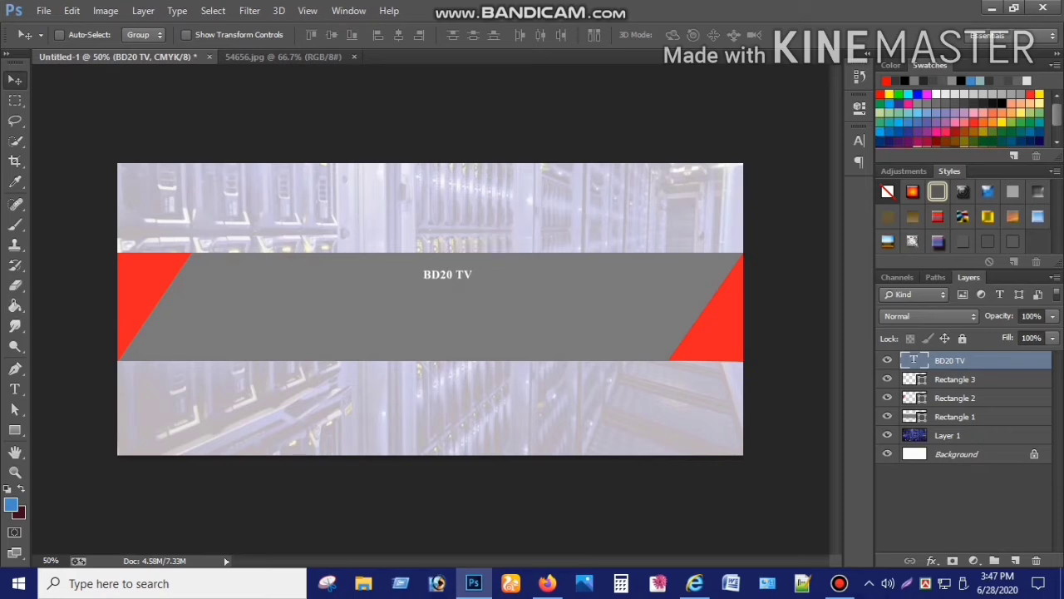
Set the BD20 TV title's font size to 60 pt
left_click(15, 389)
left_click_drag(422, 274, 474, 276)
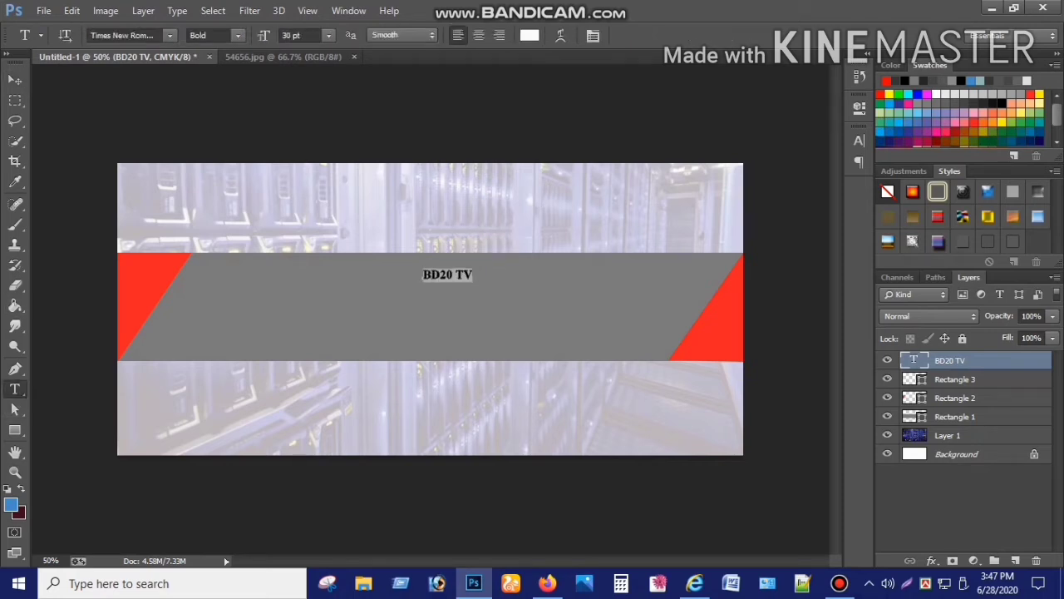
left_click(298, 35)
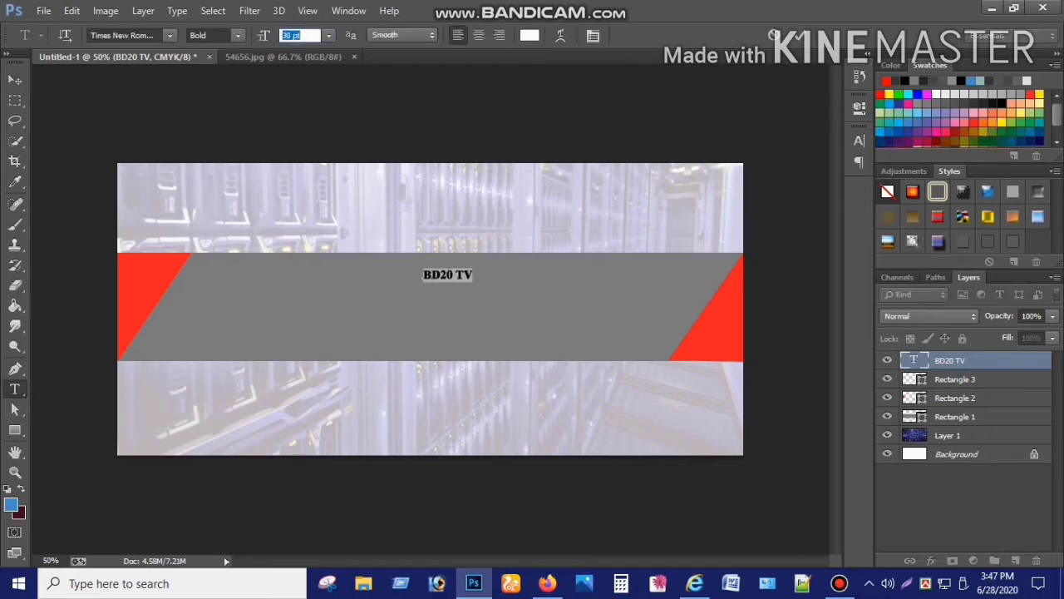
type("60")
key("Return")
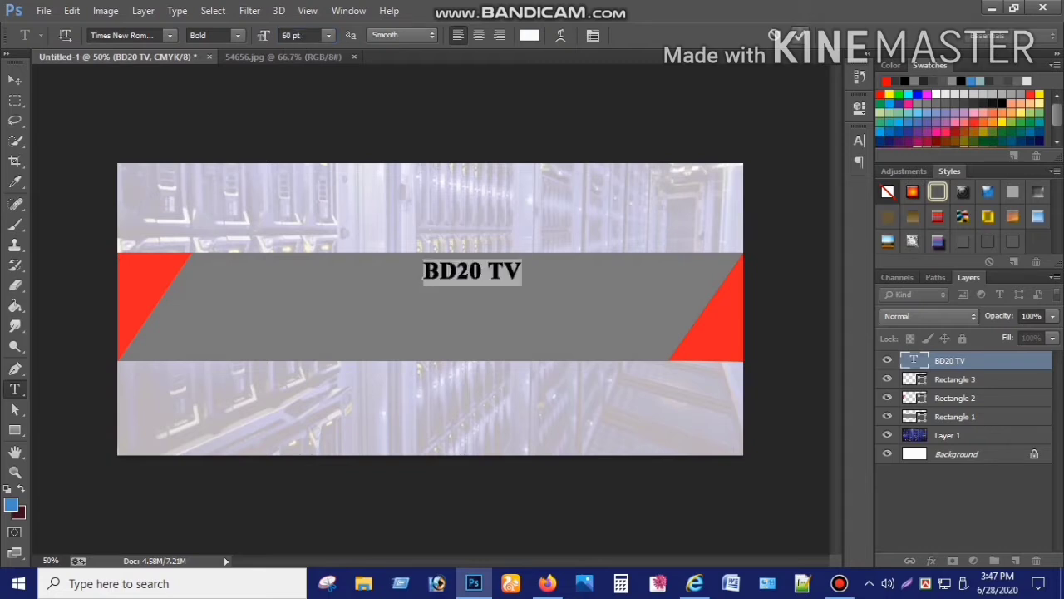
key("ctrl+Return")
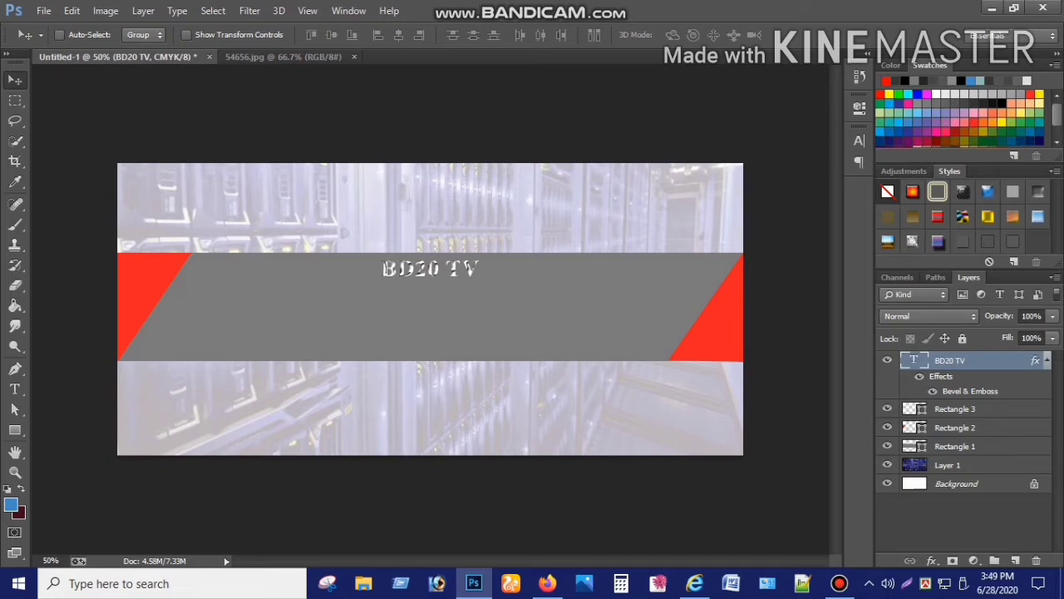
Type the location line ending in 'Sadar, Gopalganj' below the title
key("t")
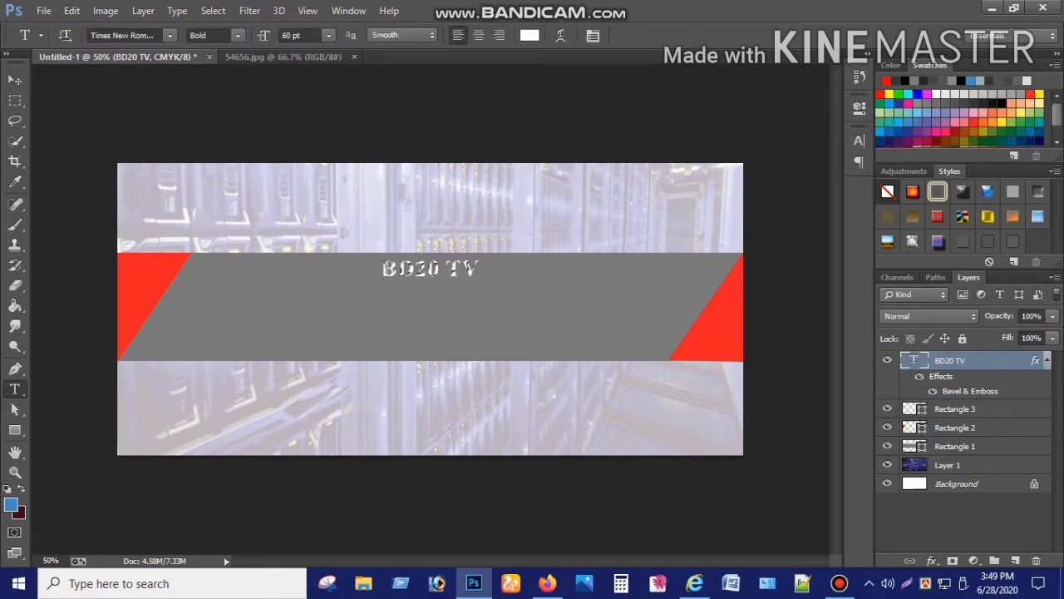
left_click(328, 304)
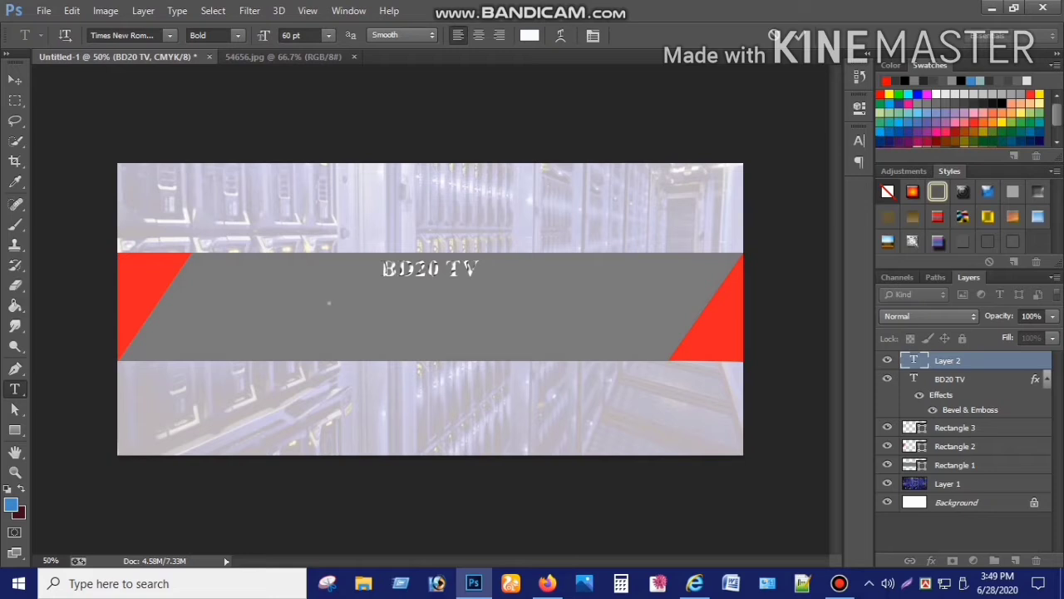
type("chan")
type("dradd")
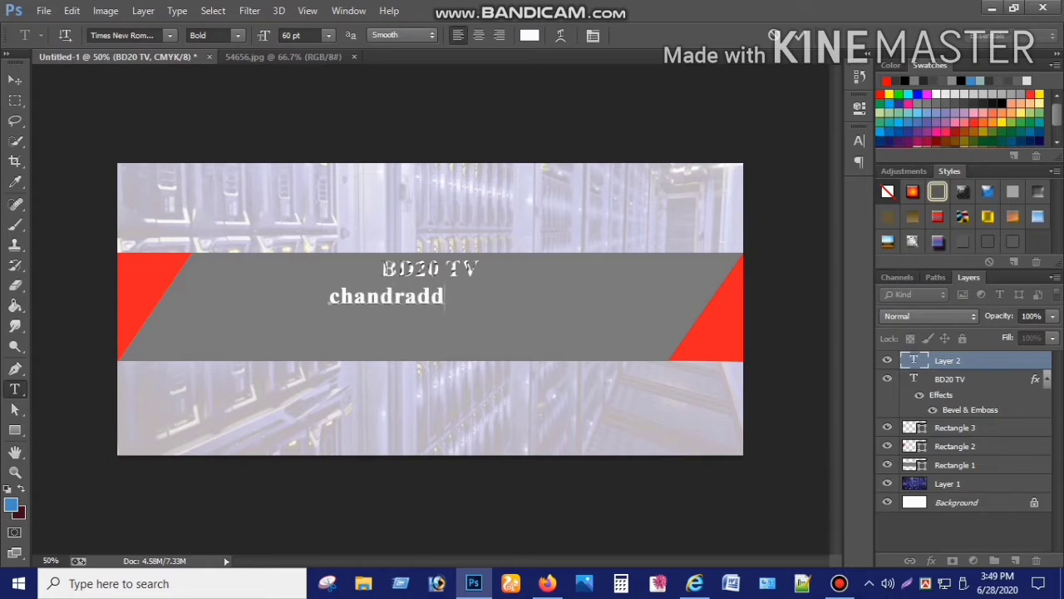
type("i")
key("BackSpace")
key("BackSpace")
type("i")
type("ghs")
key("BackSpace")
type("a")
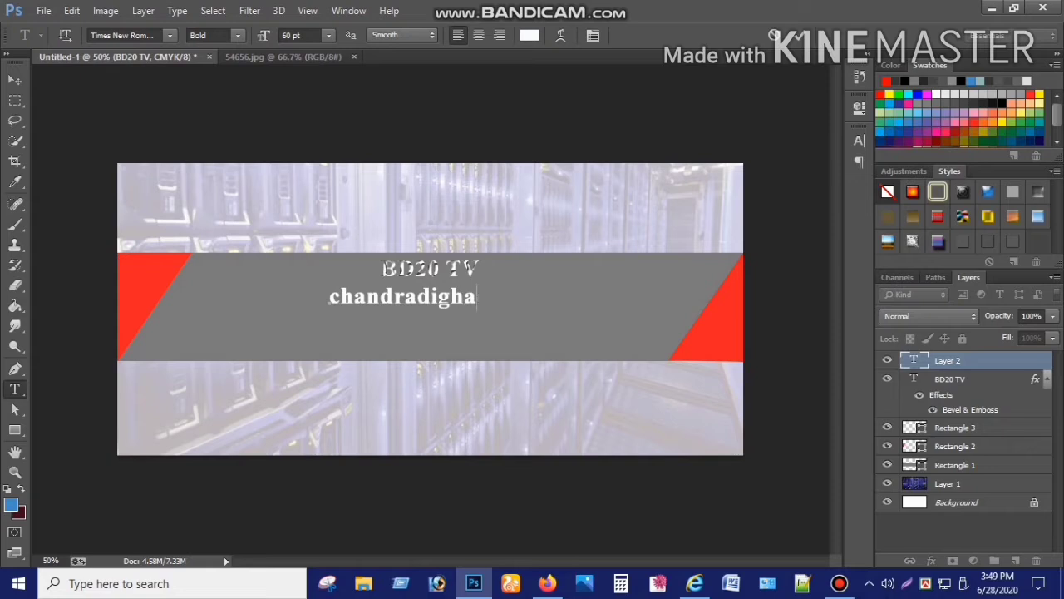
key("BackSpace")
type("ali")
type("a")
type(",")
type(" Gopa")
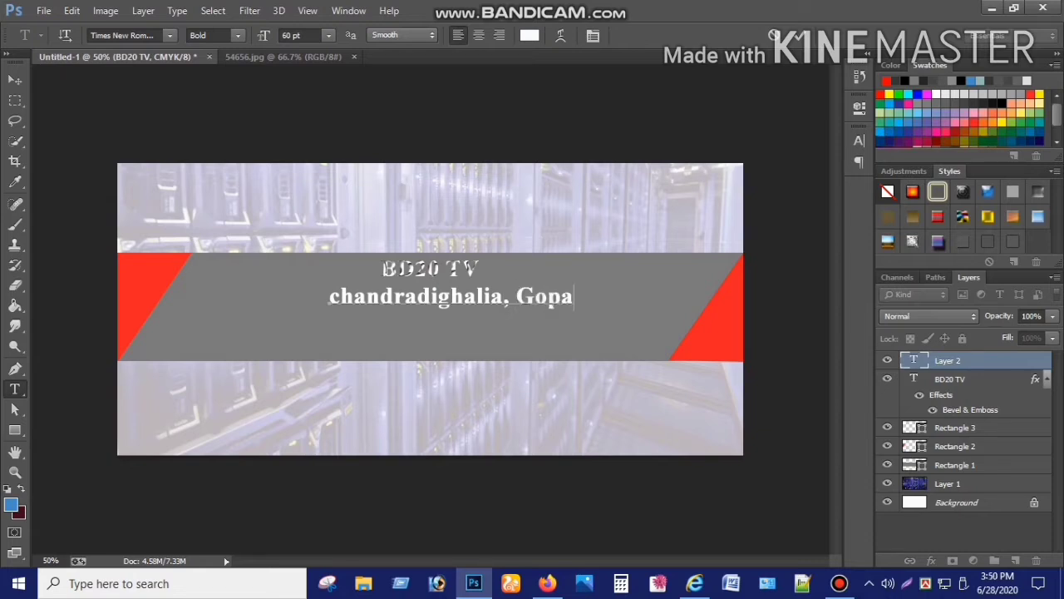
type("lga")
type("nf")
key("BackSpace")
type("j ")
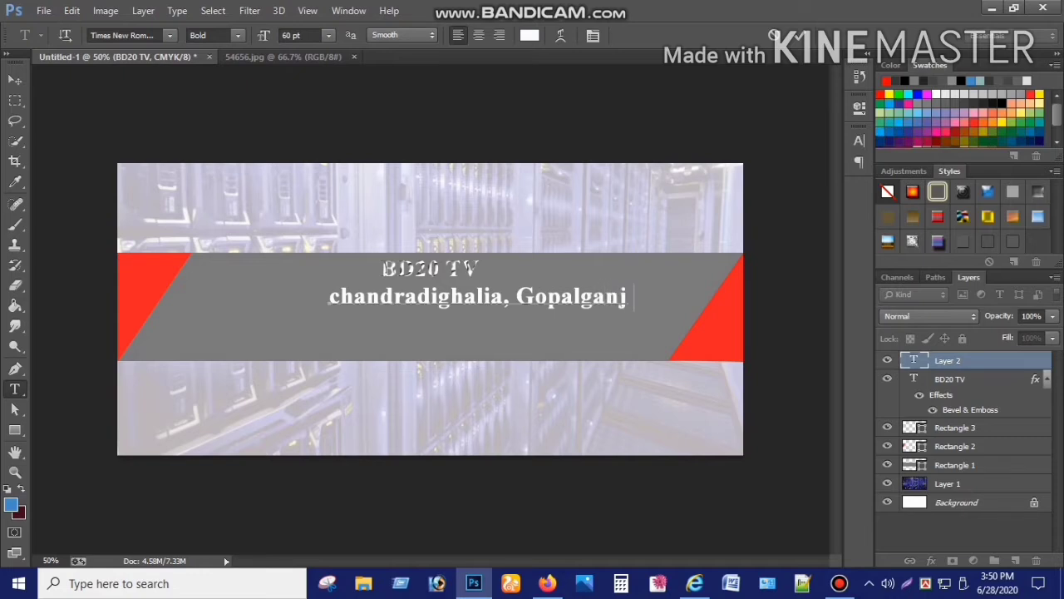
type("D")
key("BackSpace")
type("Sada")
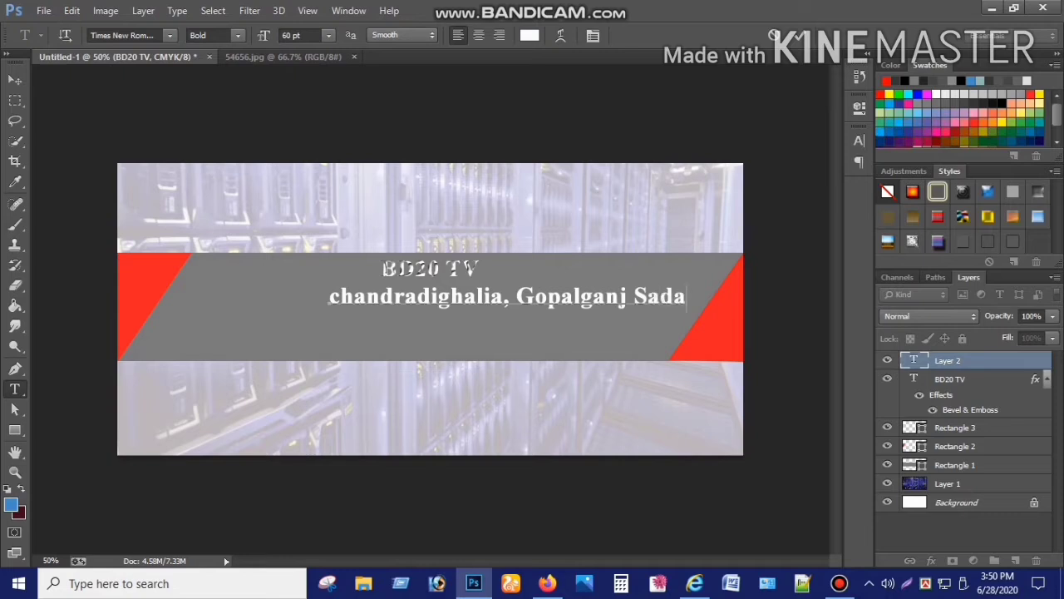
type("r")
type(",")
type(" G")
type("o")
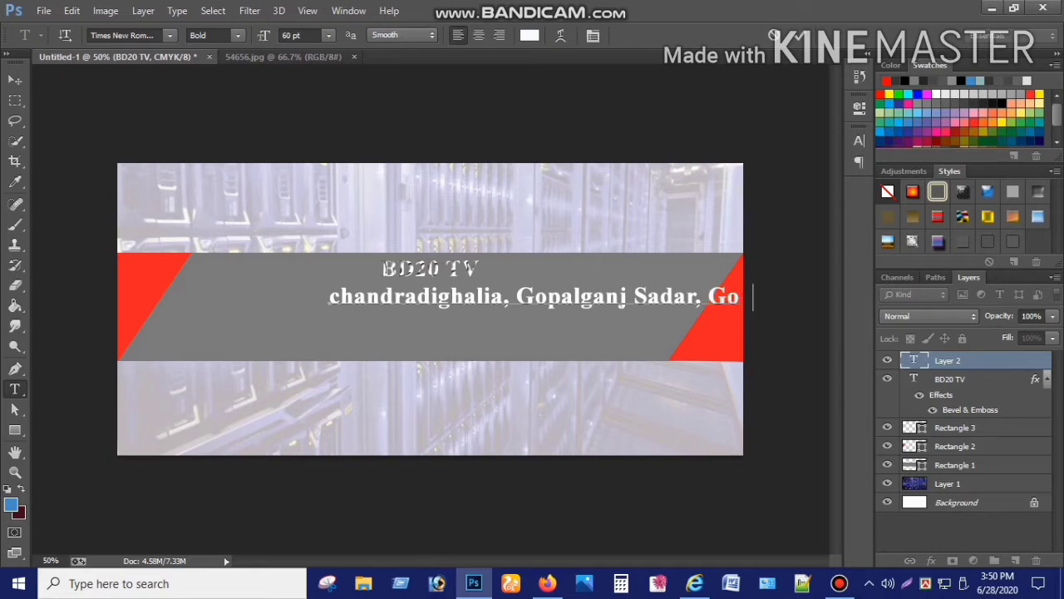
type("pa")
type("lga")
type("nj")
left_click(799, 35)
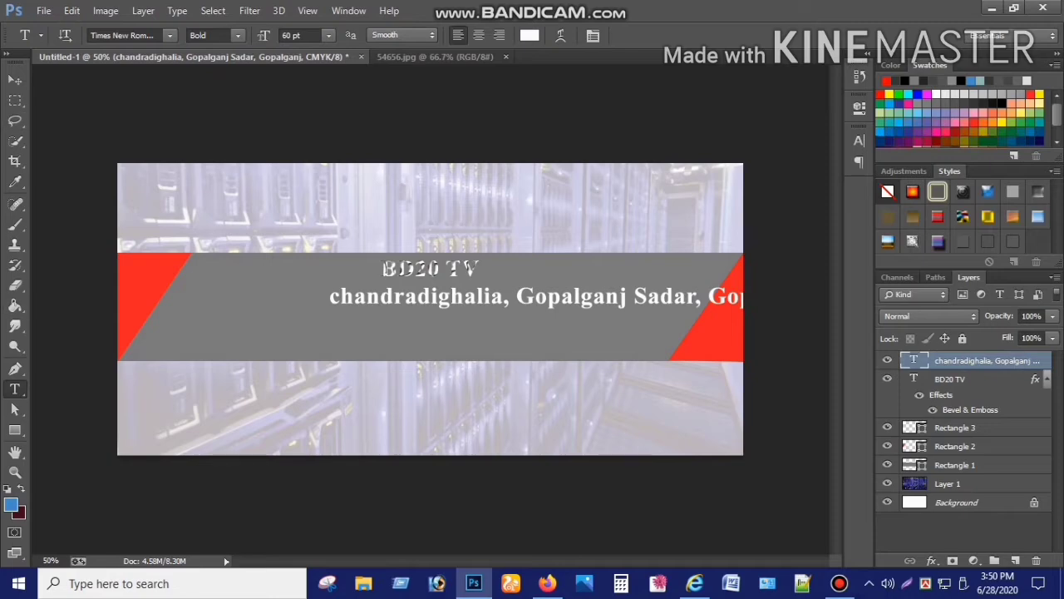
Delete the stray empty text layer
left_click(327, 297)
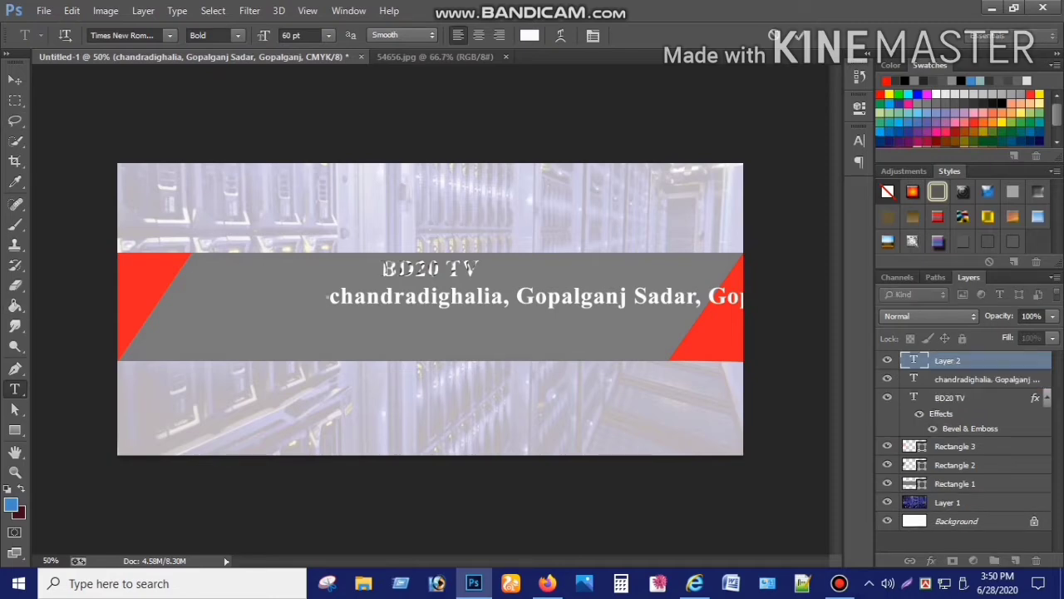
right_click(952, 360)
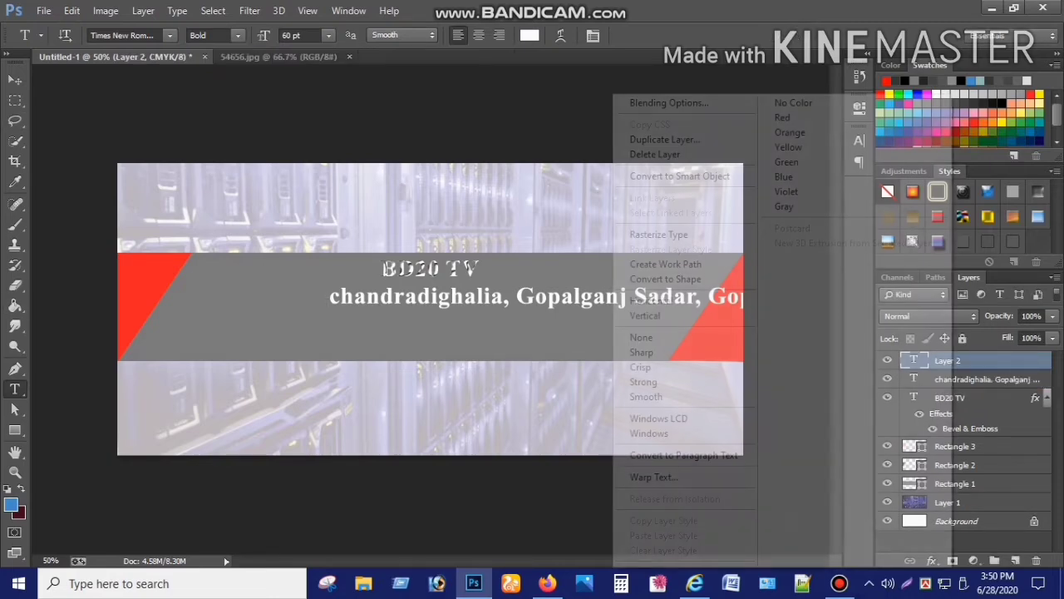
left_click(654, 154)
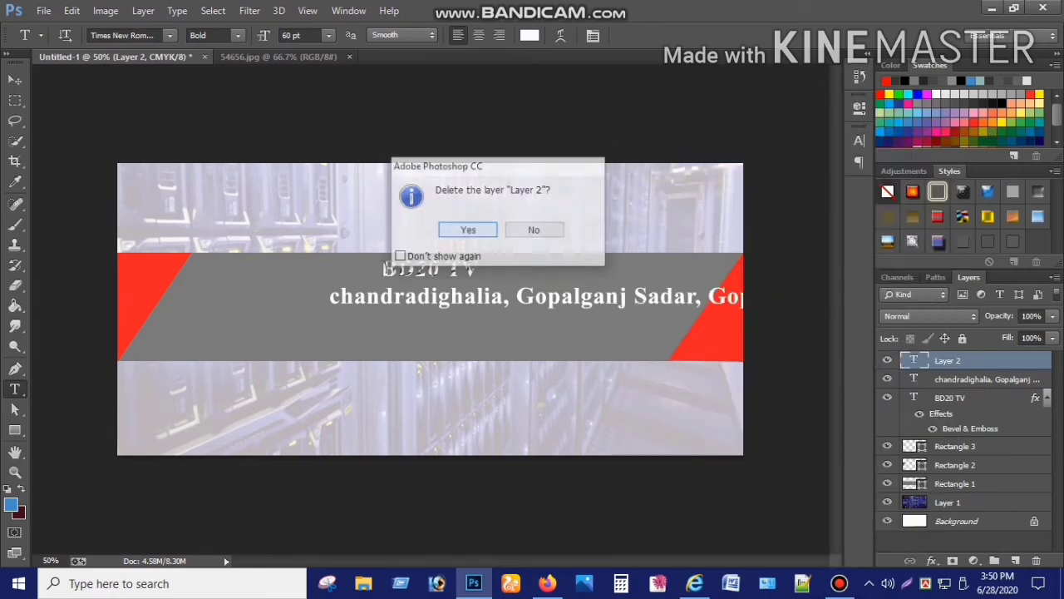
left_click(469, 228)
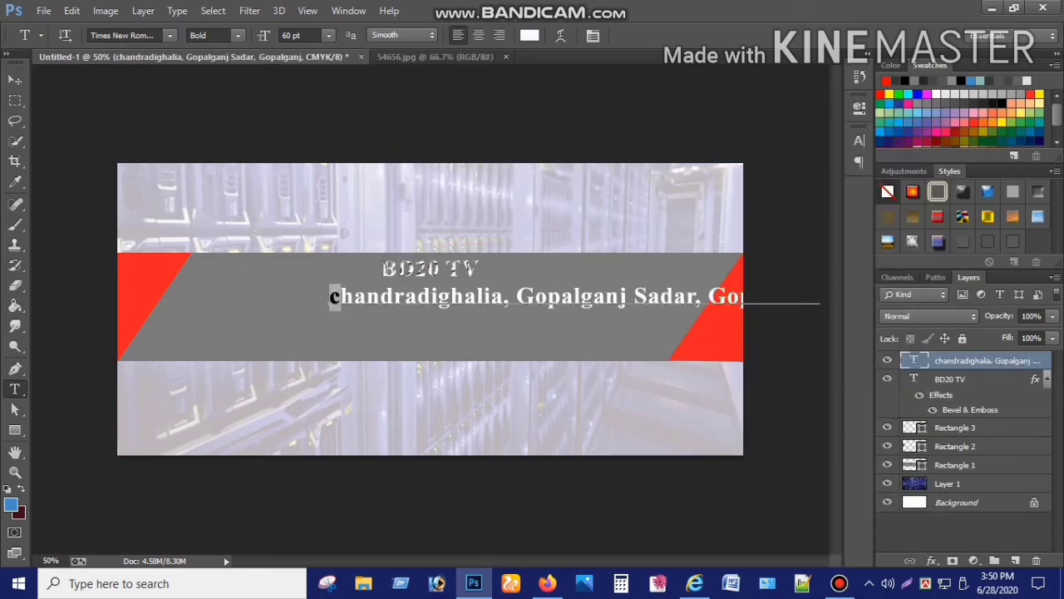
Resize the address line to 35 pt and centre it just below the title
left_click_drag(331, 297, 820, 301)
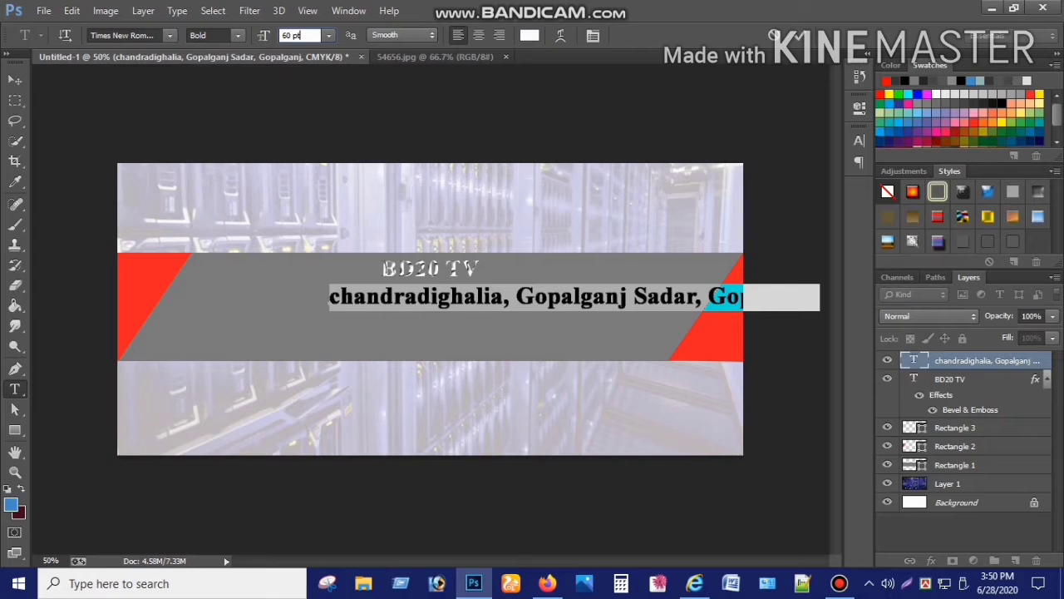
type("30")
double_click(301, 35)
type("30")
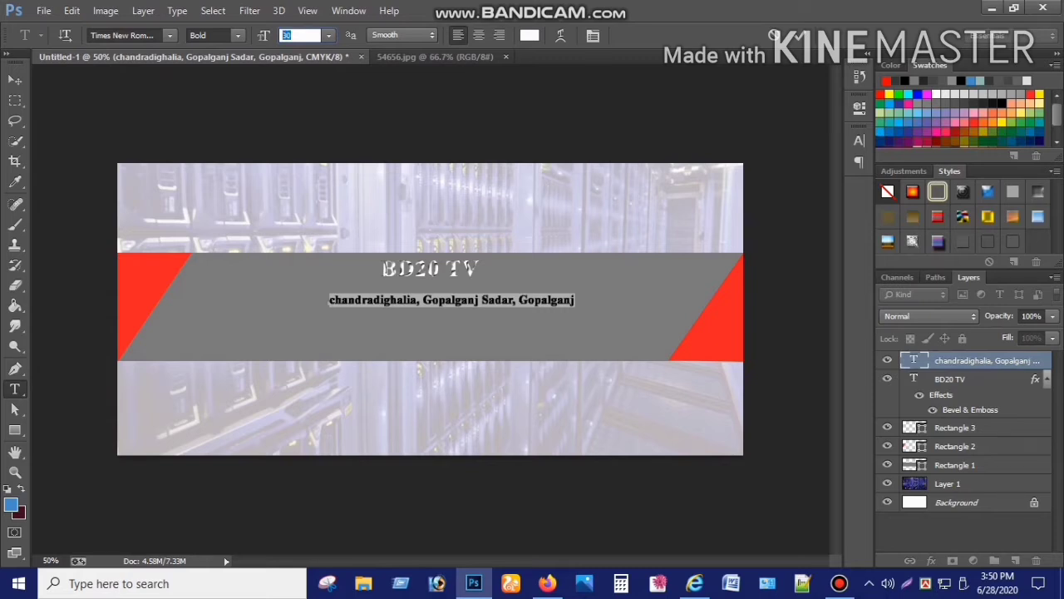
scroll(264, 38, "up", 5)
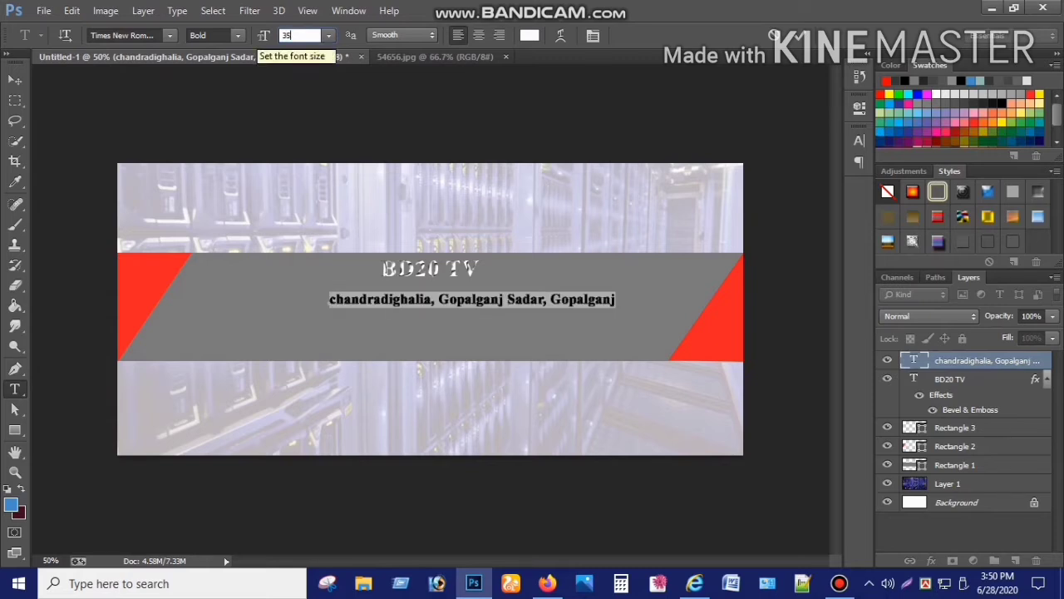
left_click(799, 35)
left_click(14, 80)
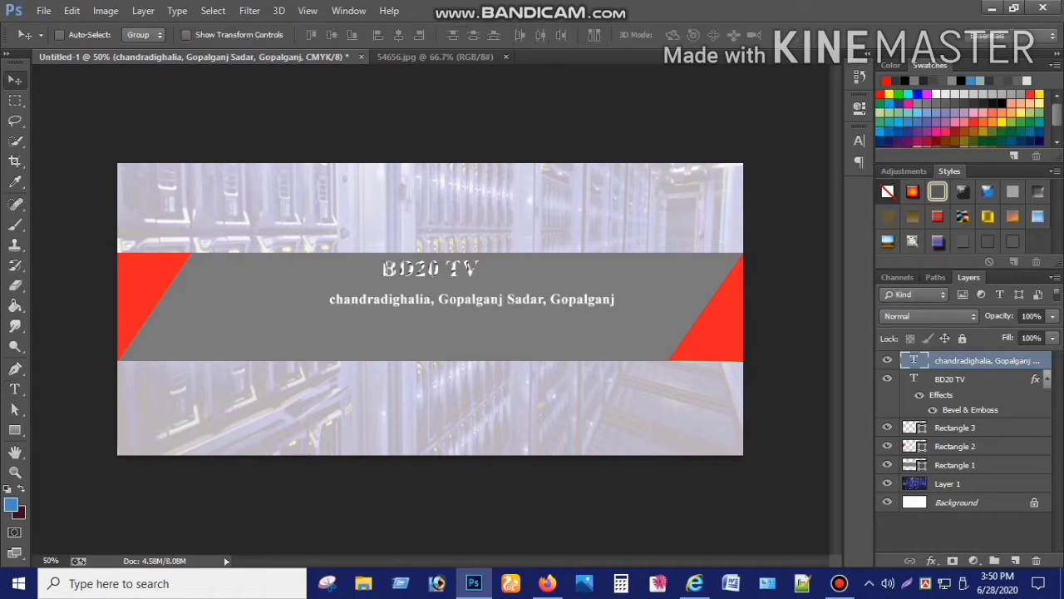
left_click_drag(425, 268, 384, 261)
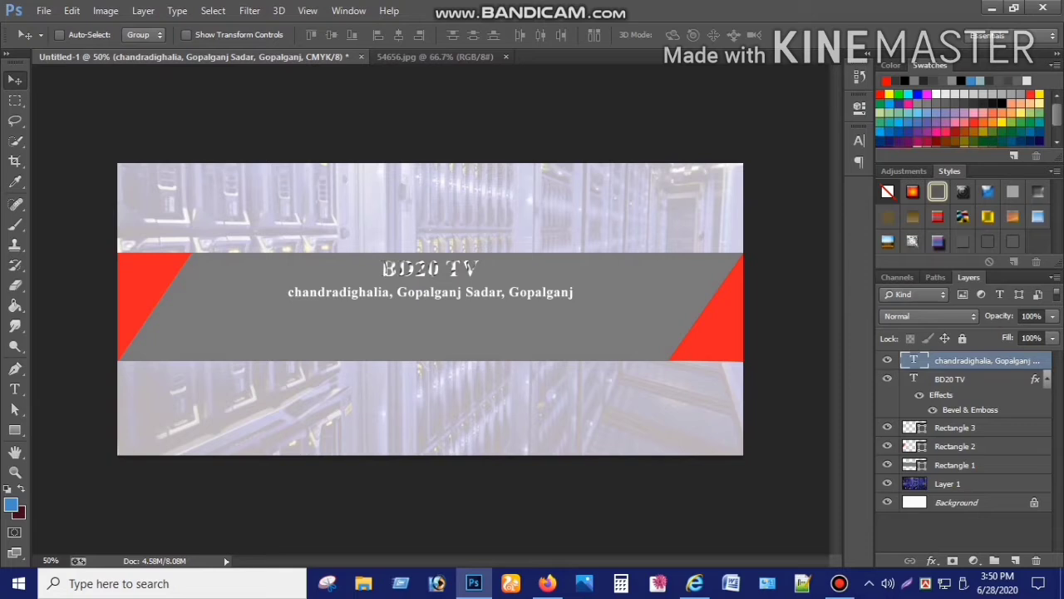
left_click_drag(441, 275, 441, 282)
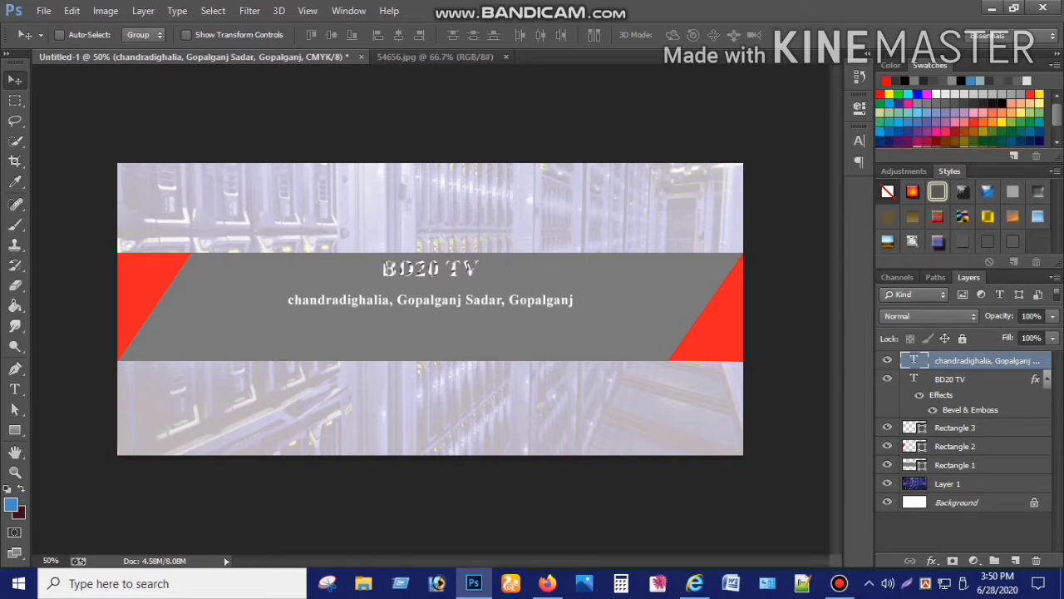
left_click_drag(453, 264, 453, 268)
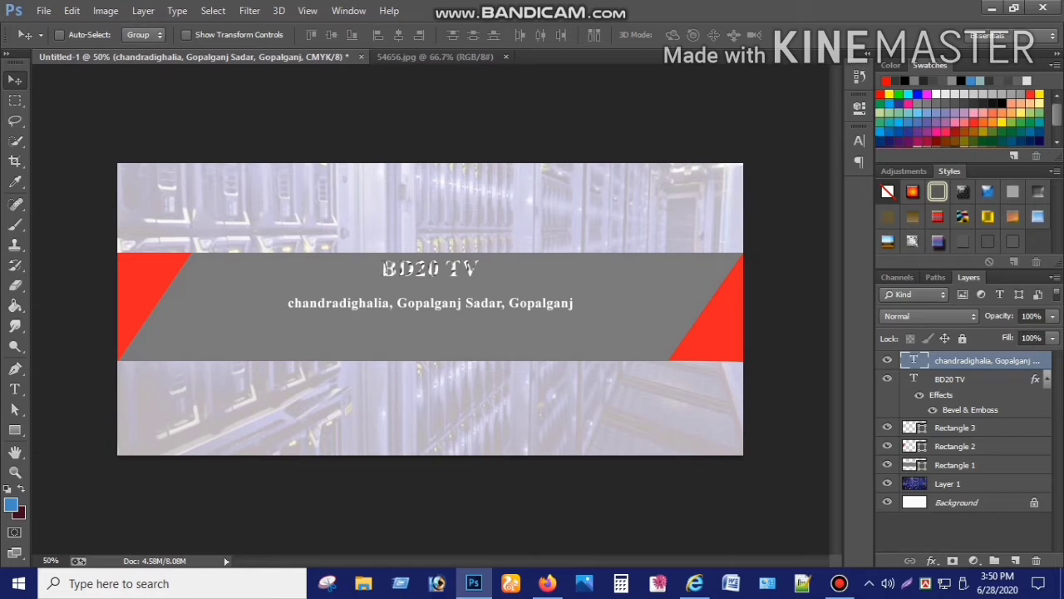
Add a phone-number line below the address, correcting the digits to the right number
key("t")
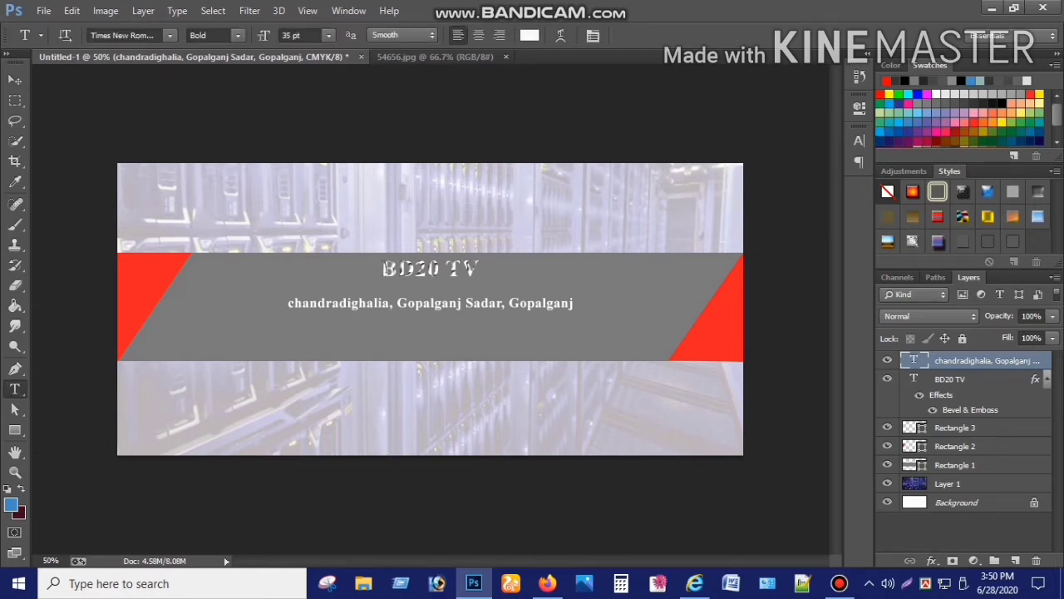
left_click(323, 337)
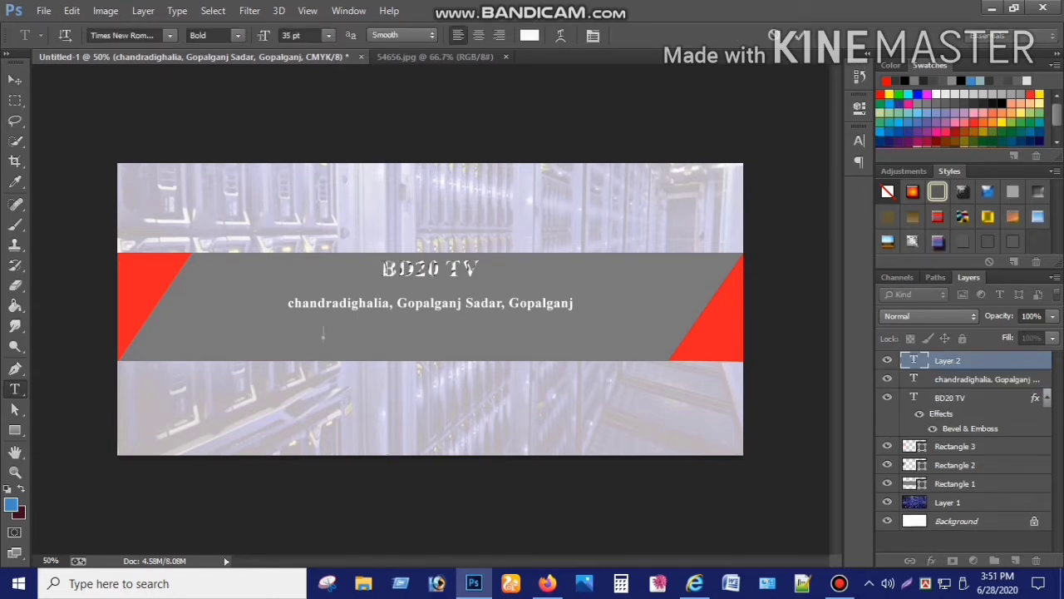
type("Phan")
type("e")
type(" : ")
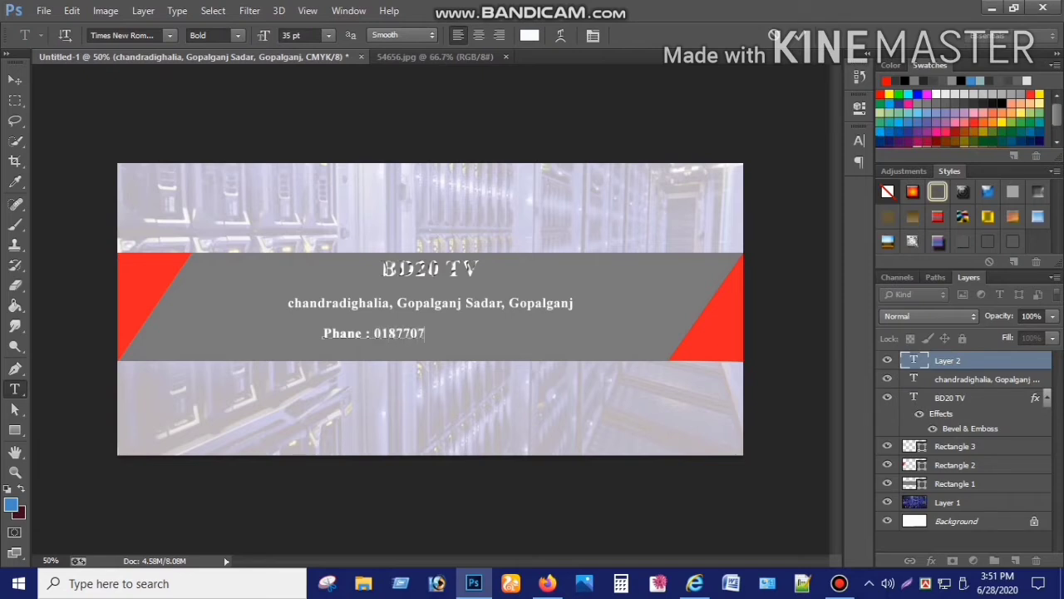
key("shift+Left")
key("shift+Left")
key("shift+Left")
key("shift+Left")
key("shift+Left")
key("shift+Left")
key("shift+Left")
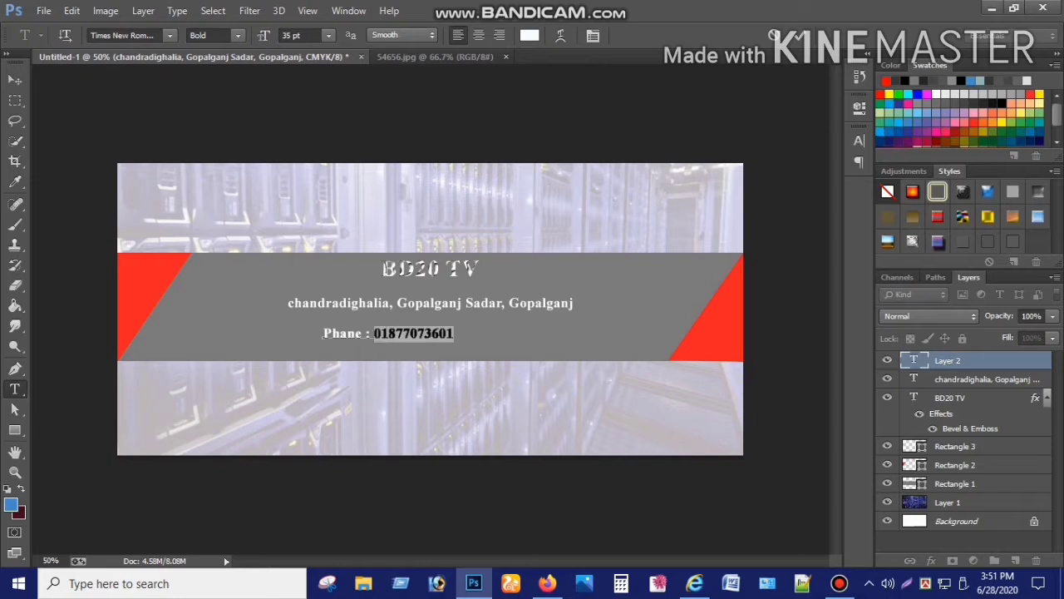
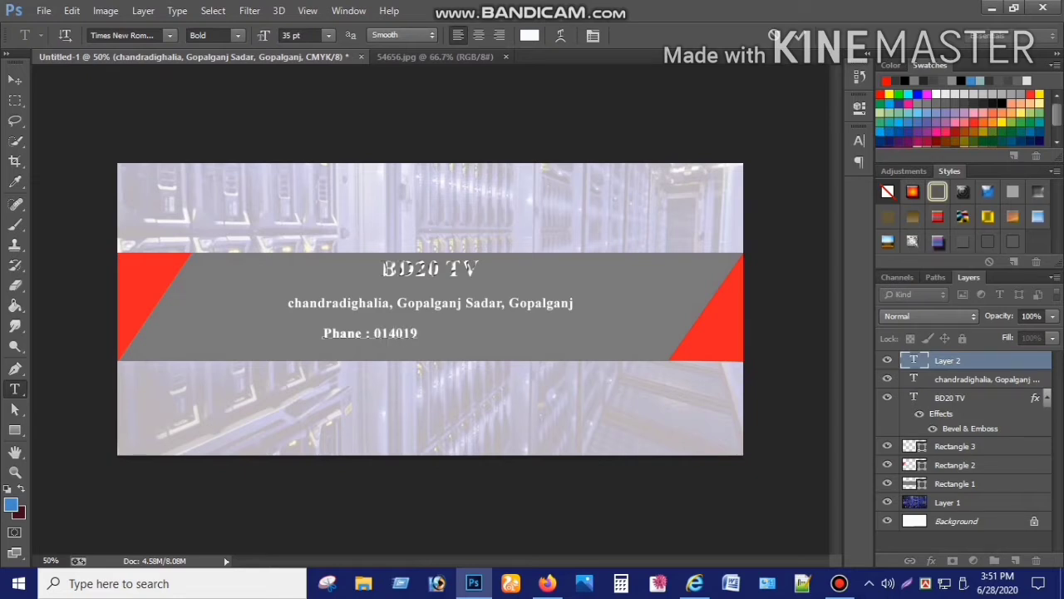
left_click(800, 35)
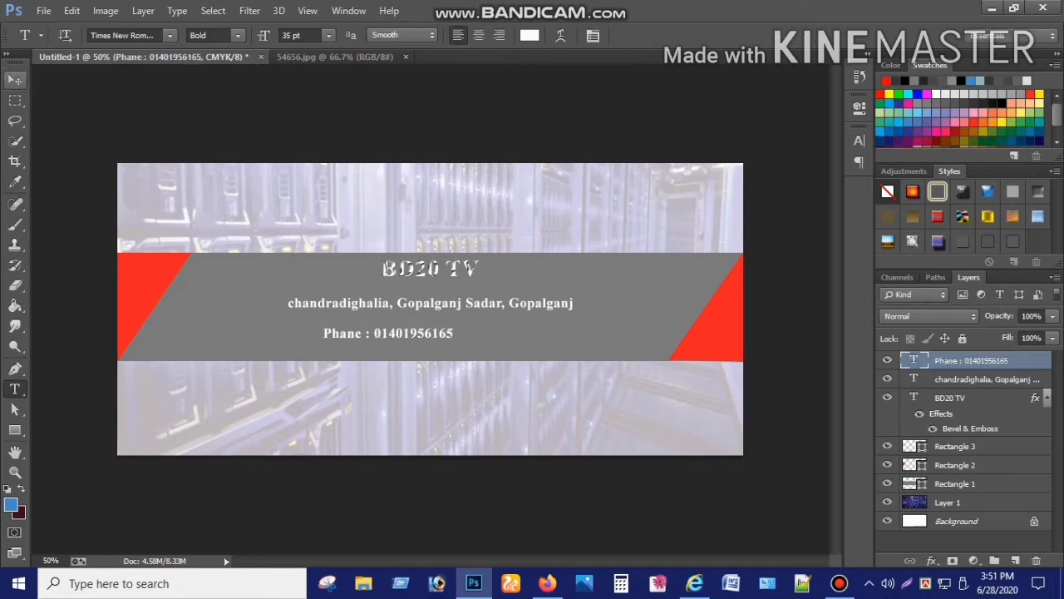
Centre the phone line under the address and nudge both the phone and address lines down
key("v")
left_click_drag(417, 300, 459, 297)
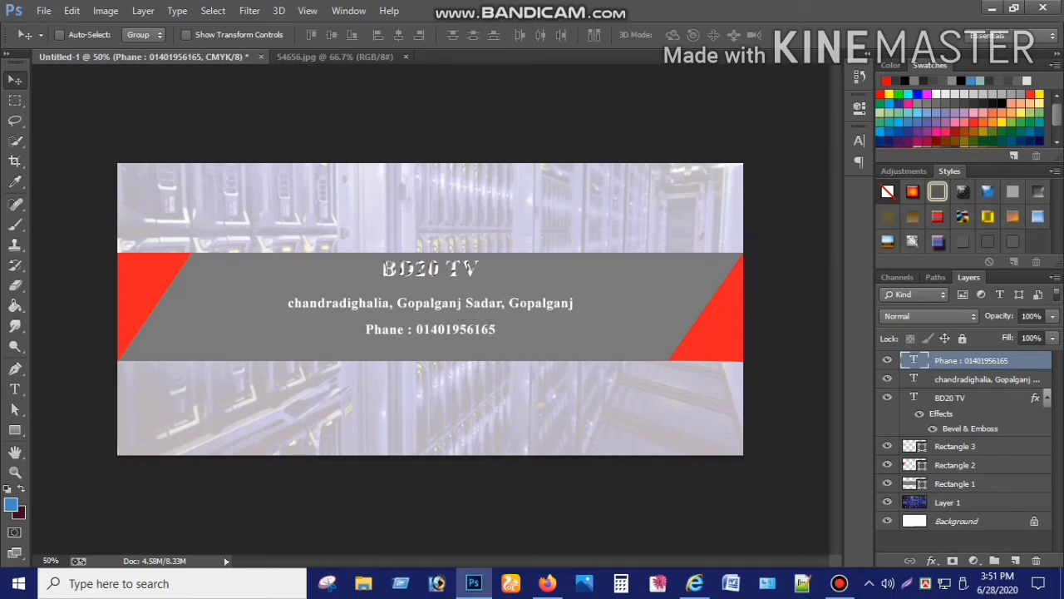
key("Down")
key("Down")
key("Down")
key("Down")
key("Down")
key("Down")
key("Down")
key("Down")
key("Down")
key("Down")
key("Down")
key("Down")
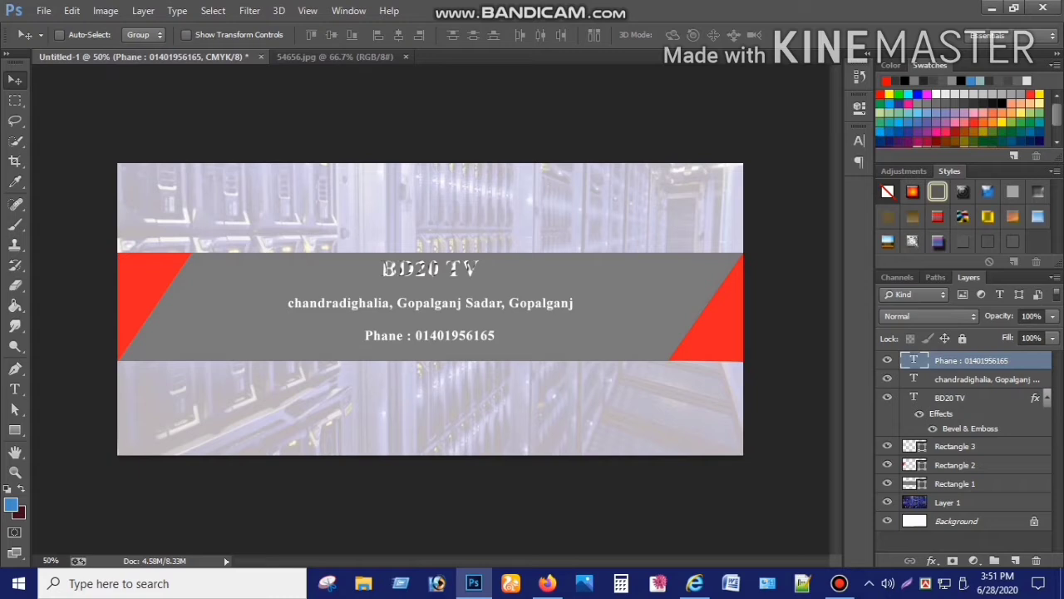
right_click(403, 268)
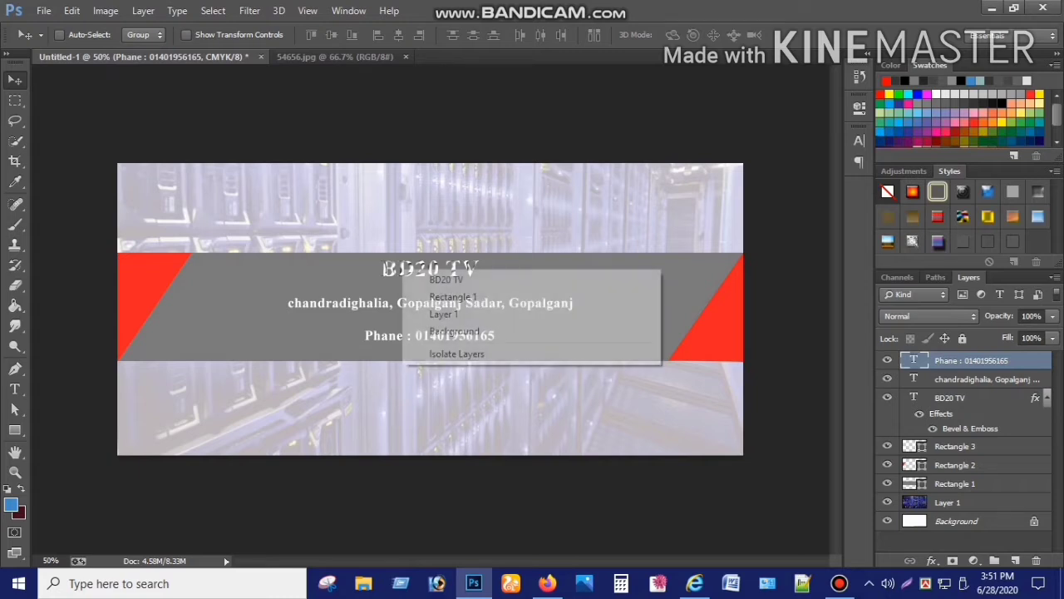
left_click(433, 280)
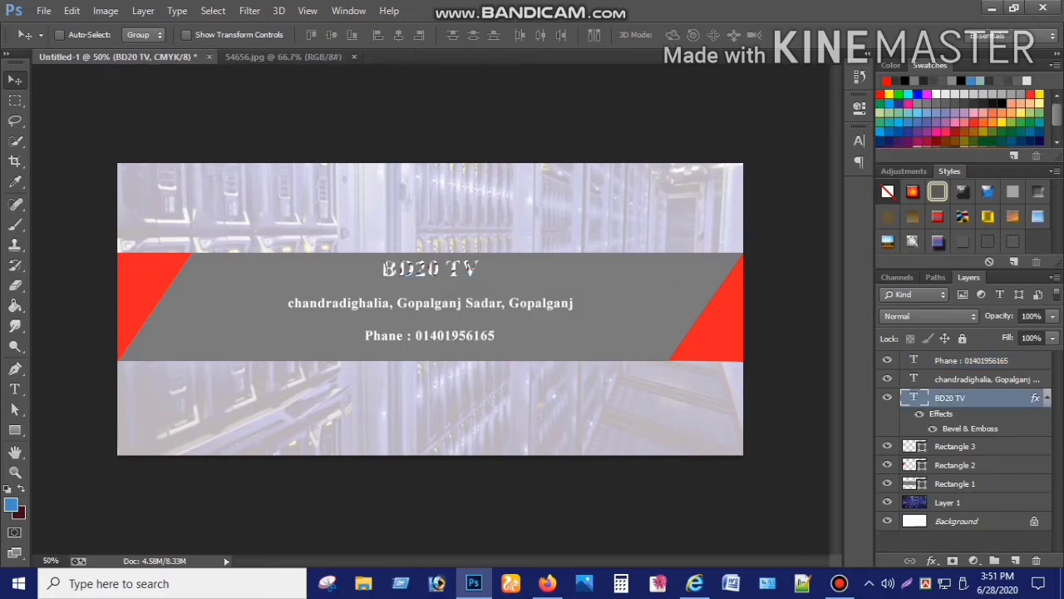
right_click(419, 334)
left_click(458, 344)
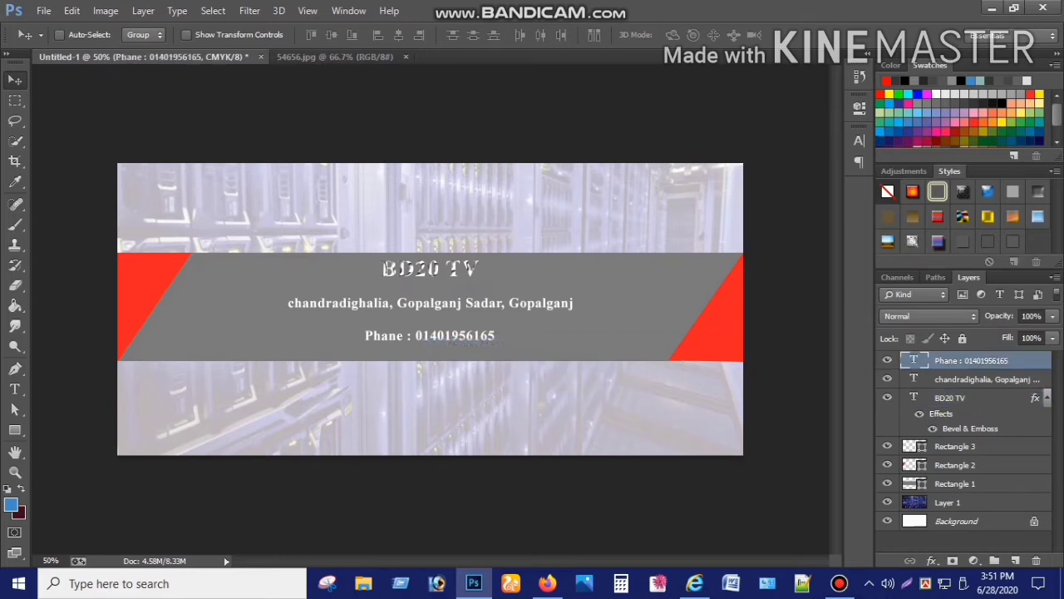
key("Down")
key("Down")
right_click(374, 302)
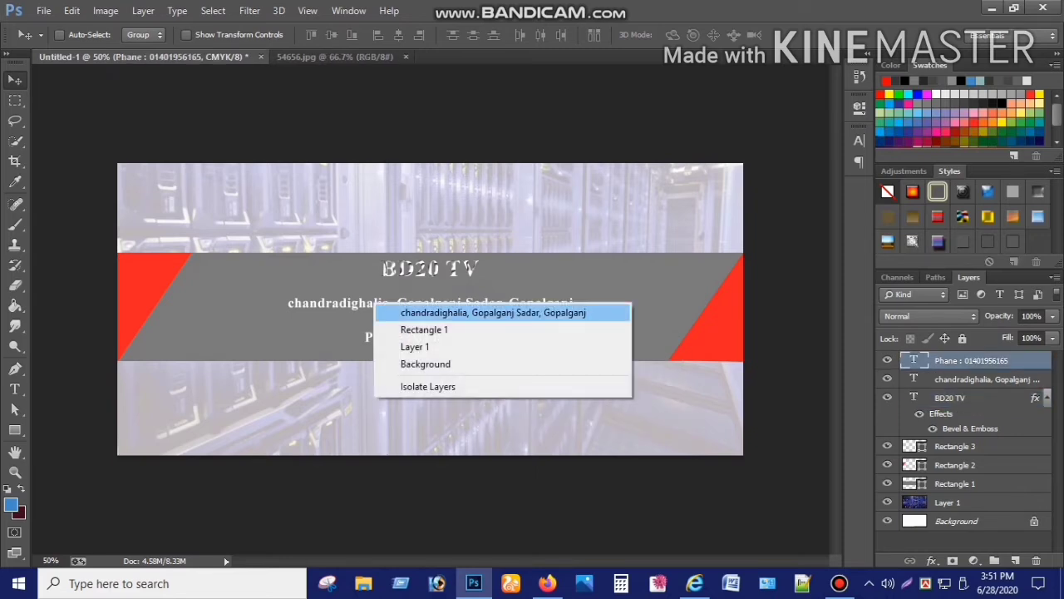
left_click(433, 311)
key("Down")
key("Down")
key("Down")
key("Down")
key("Down")
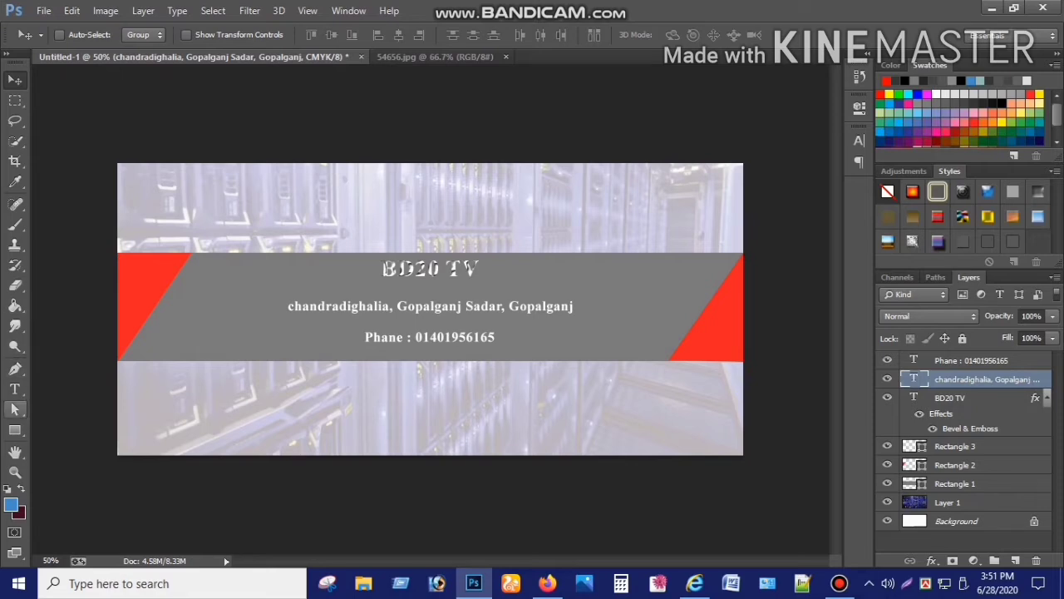
left_click(15, 430)
Draw a thin white 280 × 8 px bar on a new layer under the BD20 TV title
left_click(1017, 560)
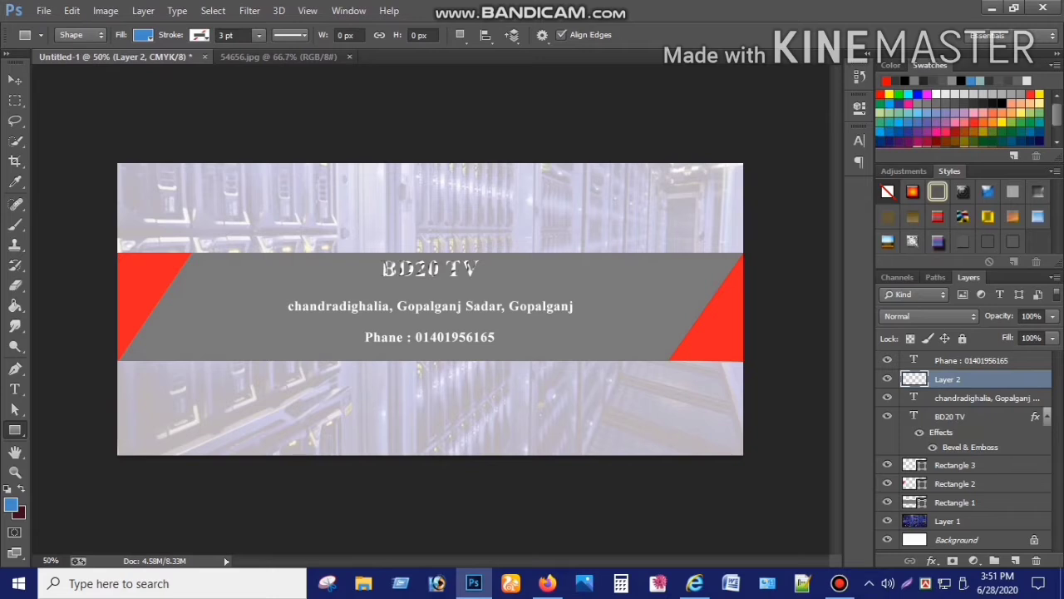
left_click_drag(369, 283, 483, 287)
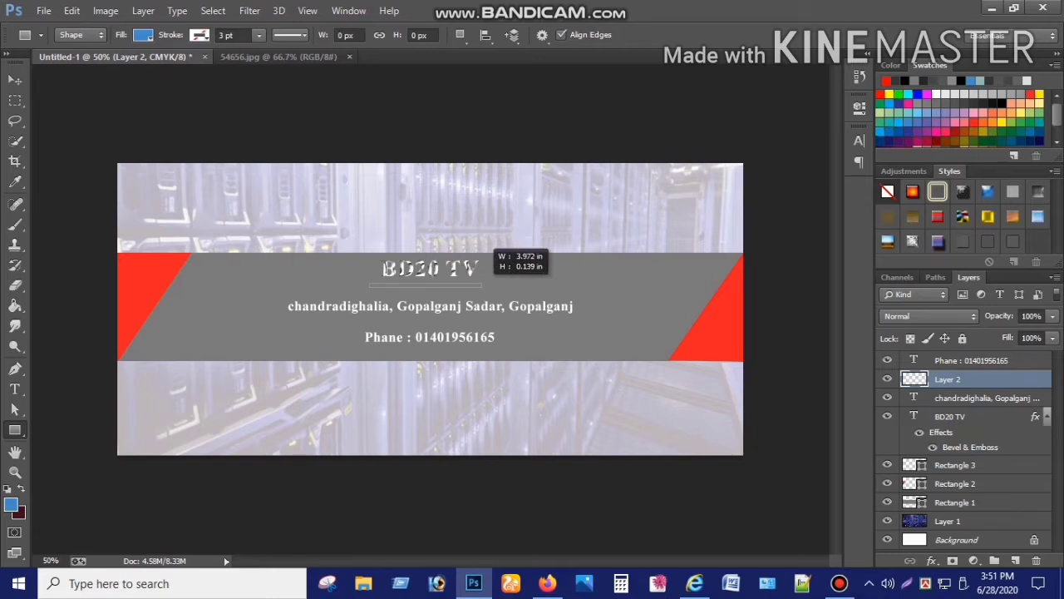
left_click_drag(481, 285, 481, 285)
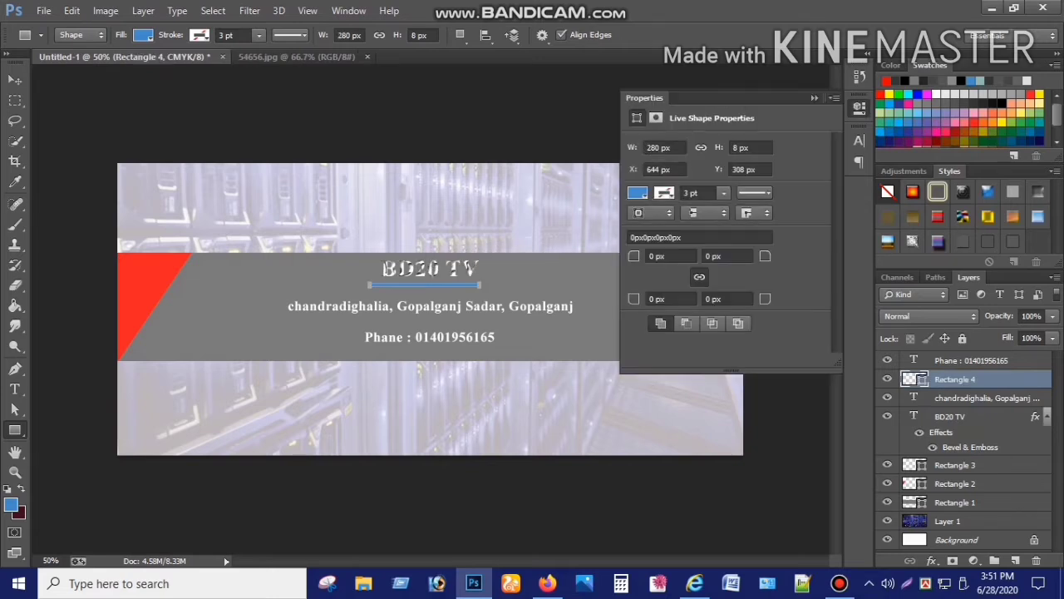
left_click(637, 192)
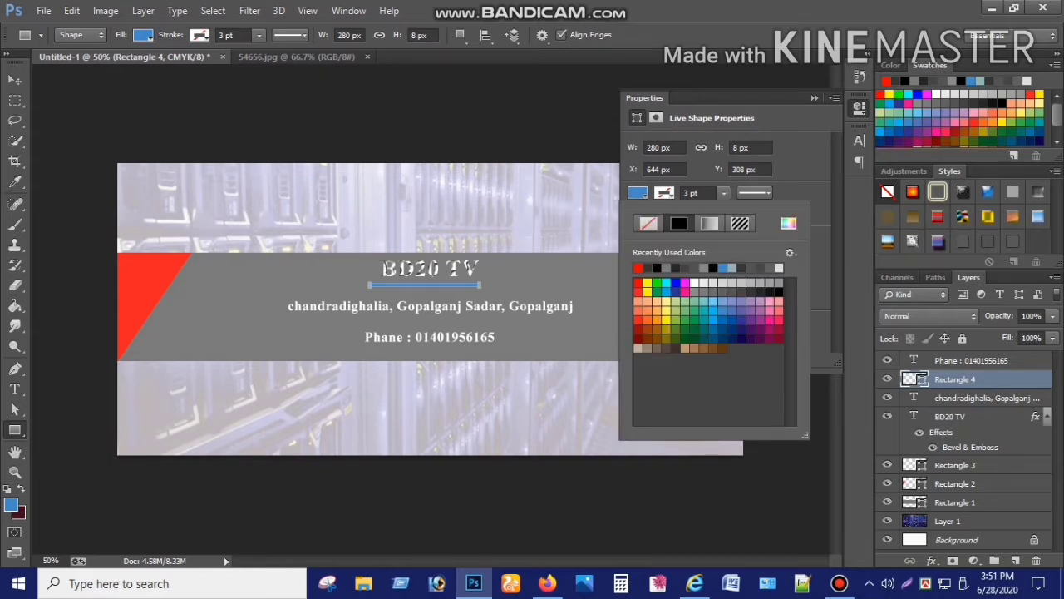
left_click(638, 267)
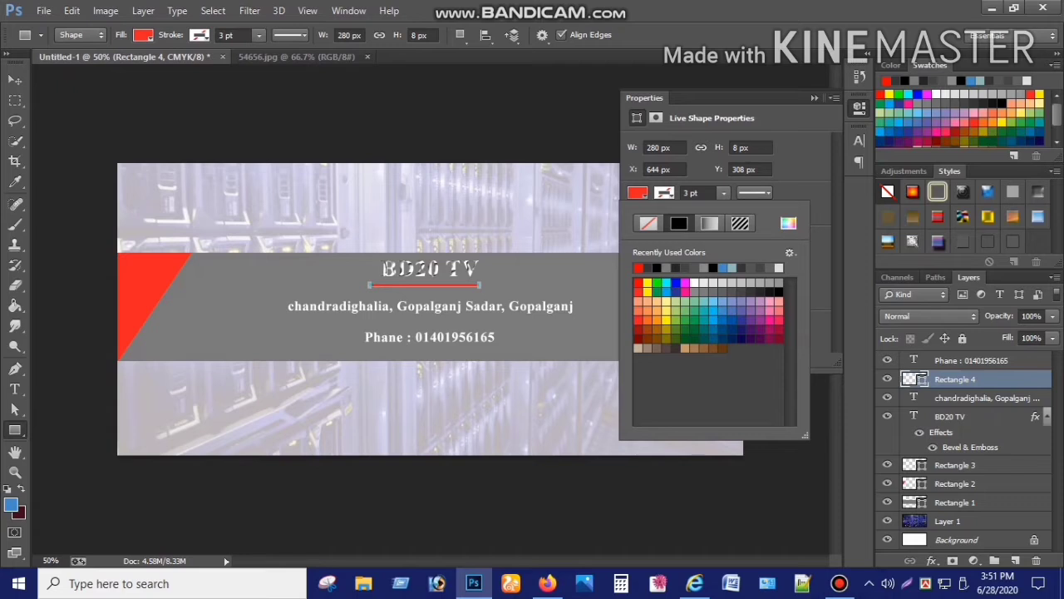
left_click(704, 282)
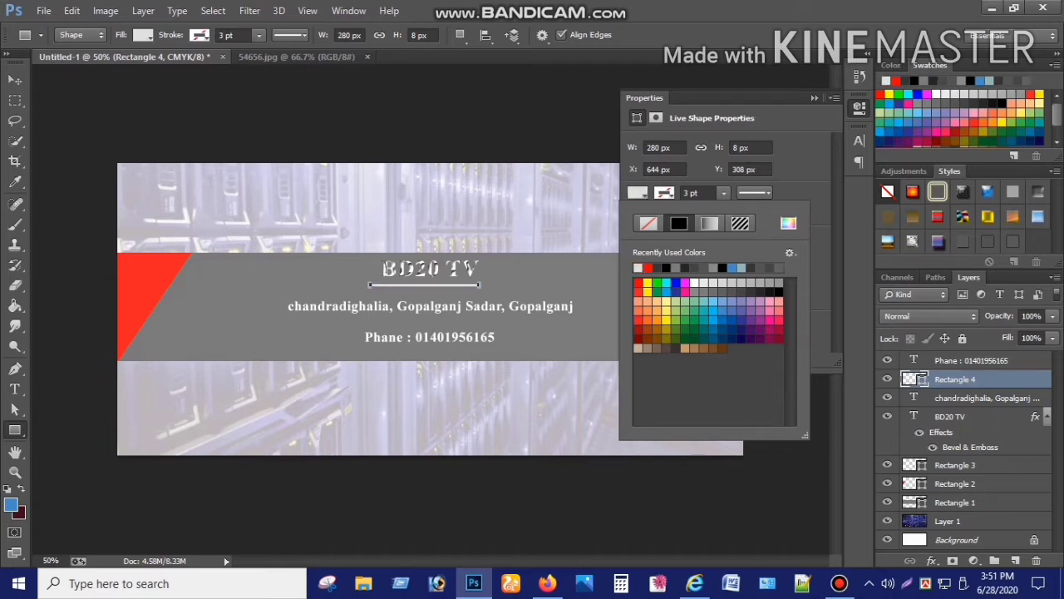
left_click(694, 283)
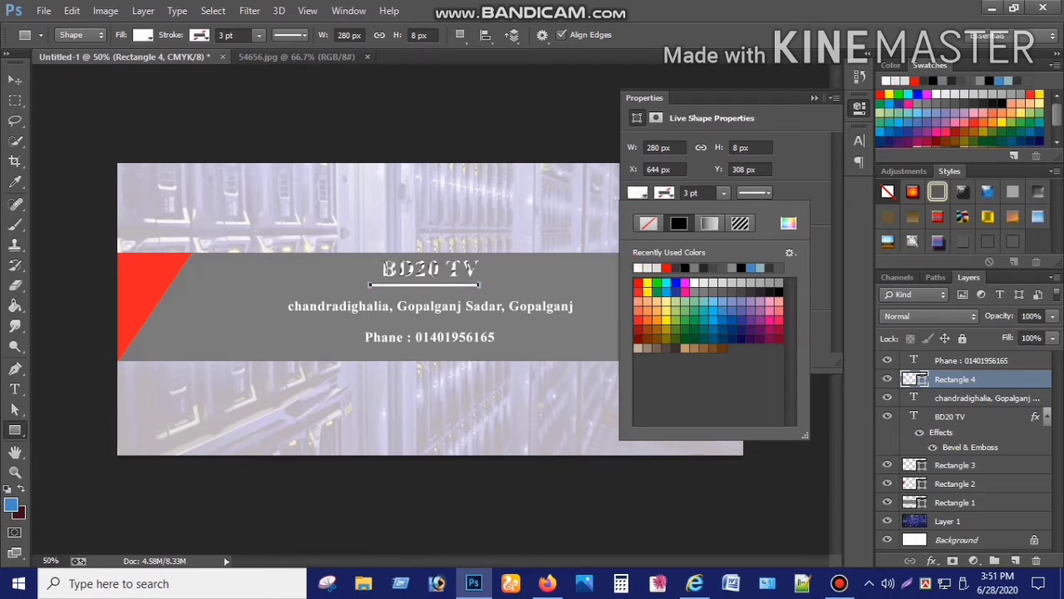
left_click(814, 97)
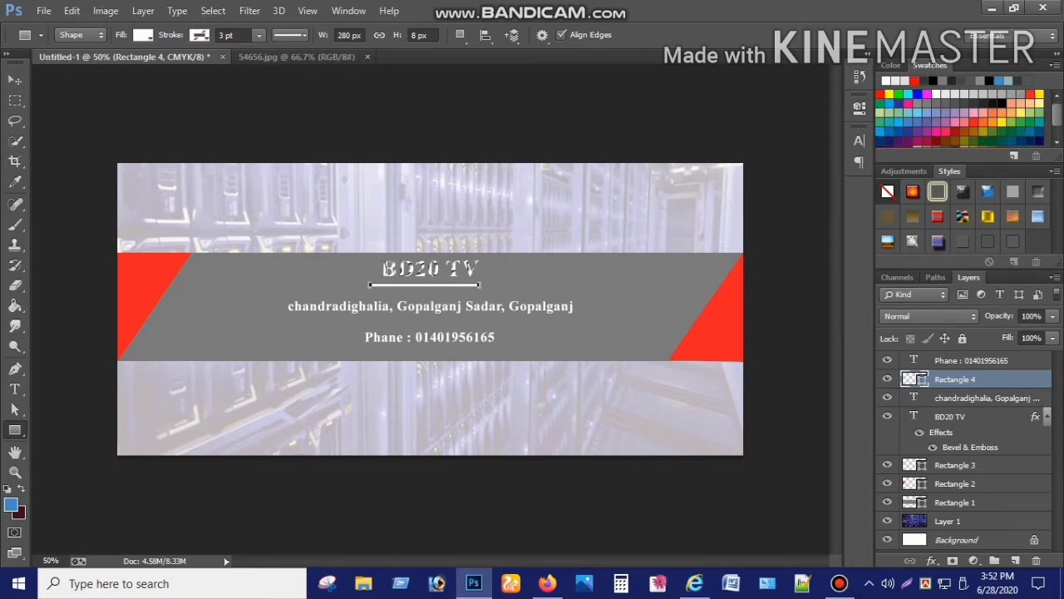
Zoom in, narrow the white bar from its right end and shift it right
key("v")
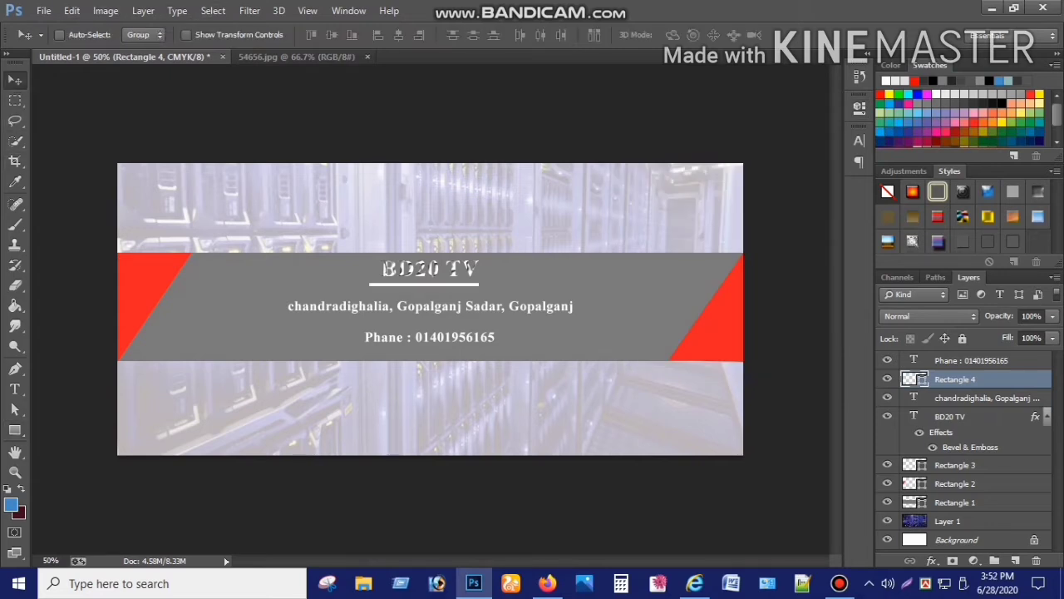
key("Up")
key("ctrl+plus")
key("ctrl+plus")
key("ctrl+plus")
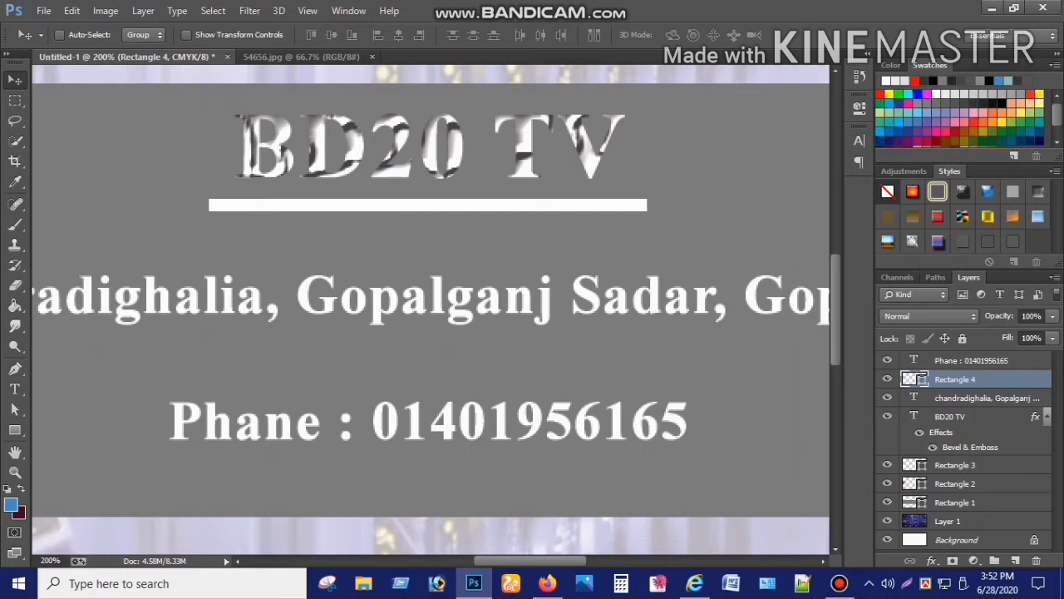
key("ctrl+t")
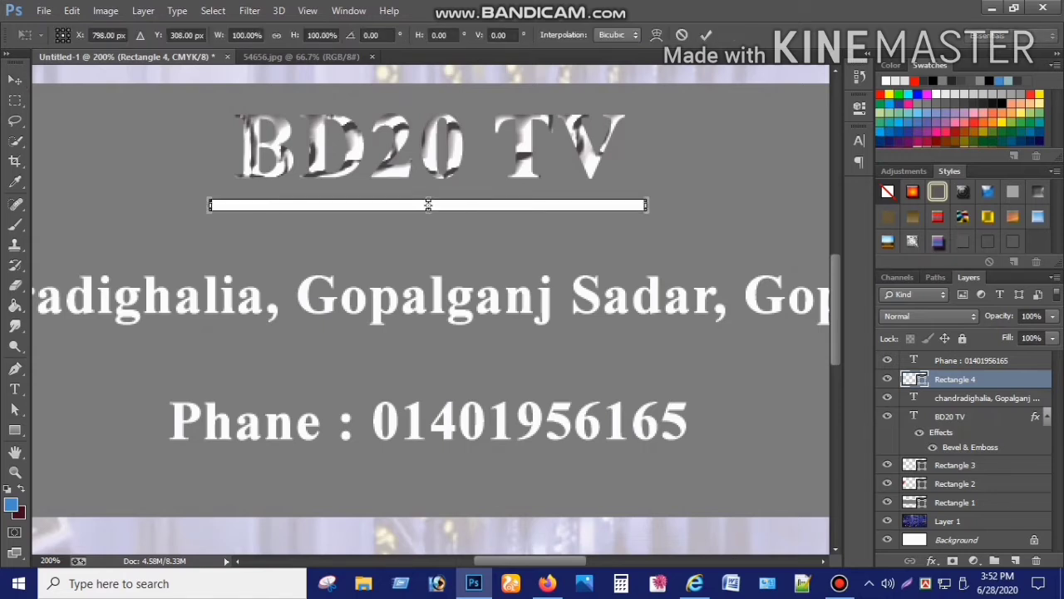
left_click_drag(646, 205, 610, 204)
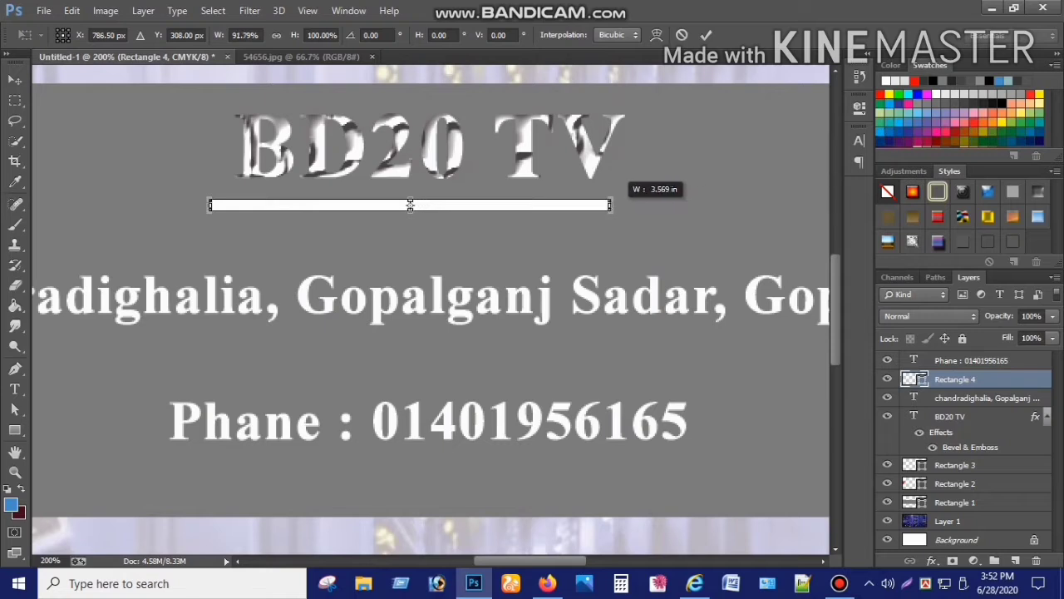
left_click(706, 34)
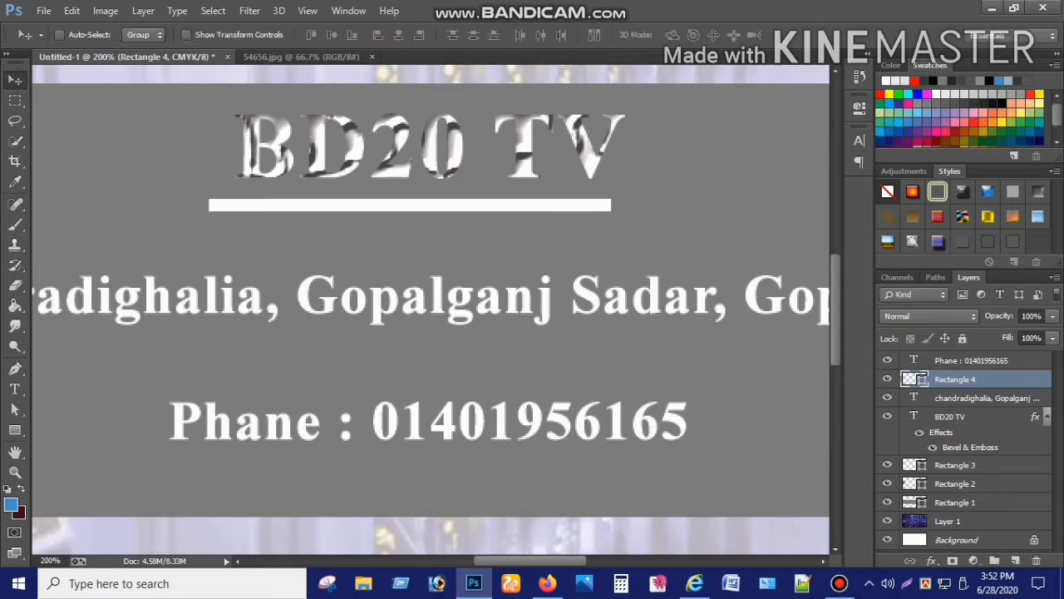
left_click_drag(326, 166, 341, 166)
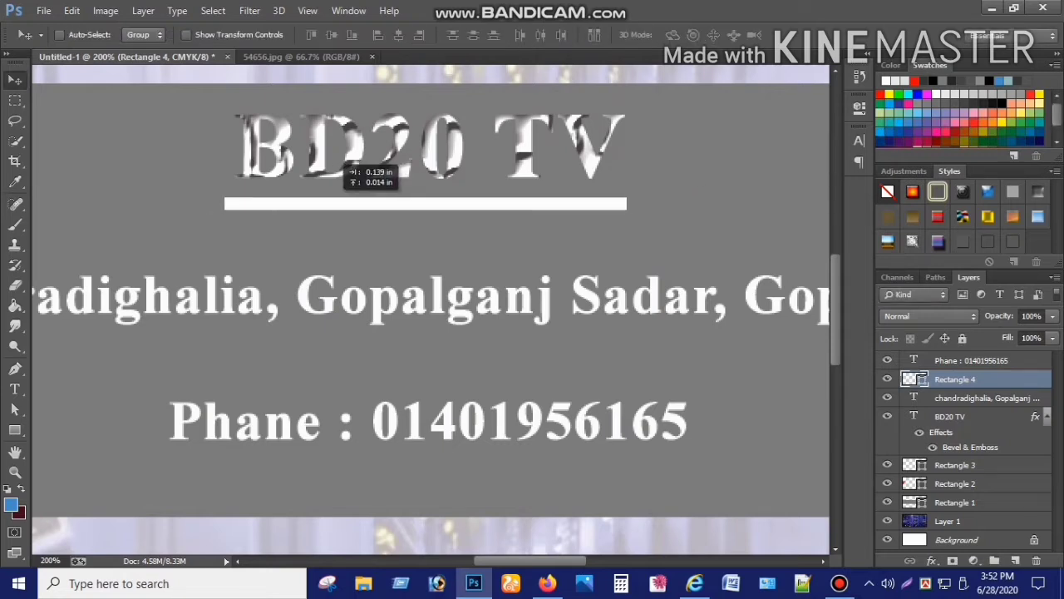
left_click_drag(340, 166, 340, 166)
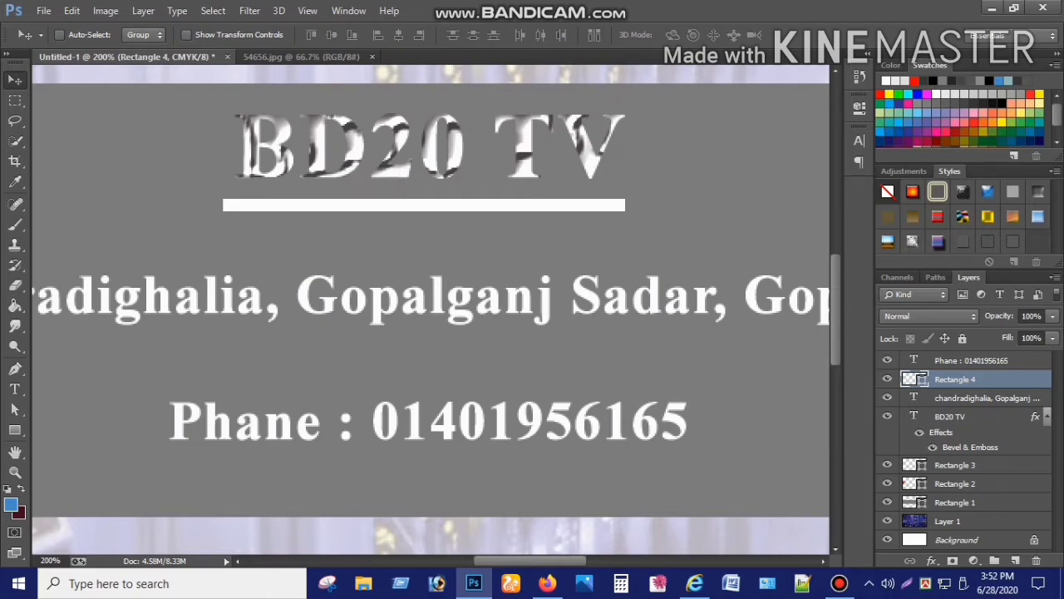
Trim the bar's left end and nudge it left to centre it under the title
key("ctrl+t")
left_click_drag(224, 205, 235, 205)
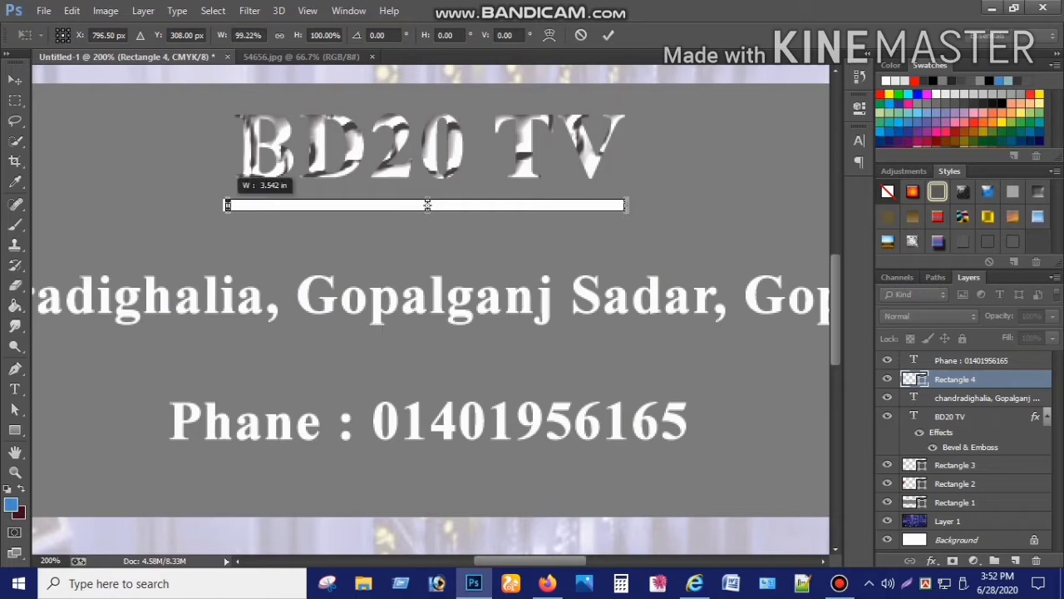
left_click(609, 34)
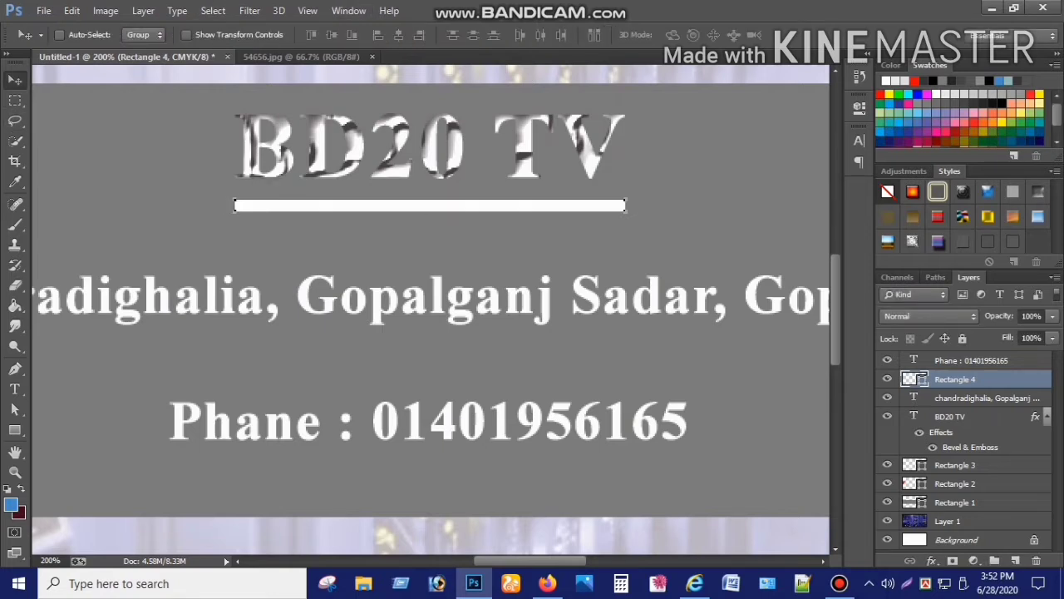
key("Return")
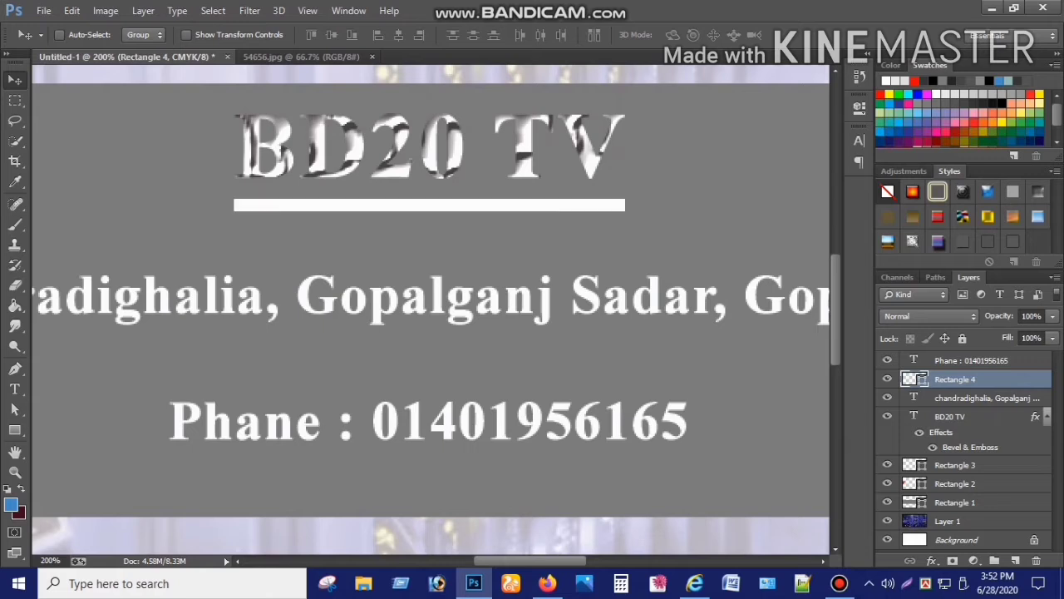
key("Left")
key("Left")
Try preset styles on the underline, keeping one with bevel, stroke, gradient overlay and drop shadow
key("ctrl+minus")
key("ctrl+minus")
key("ctrl+minus")
key("ctrl+minus")
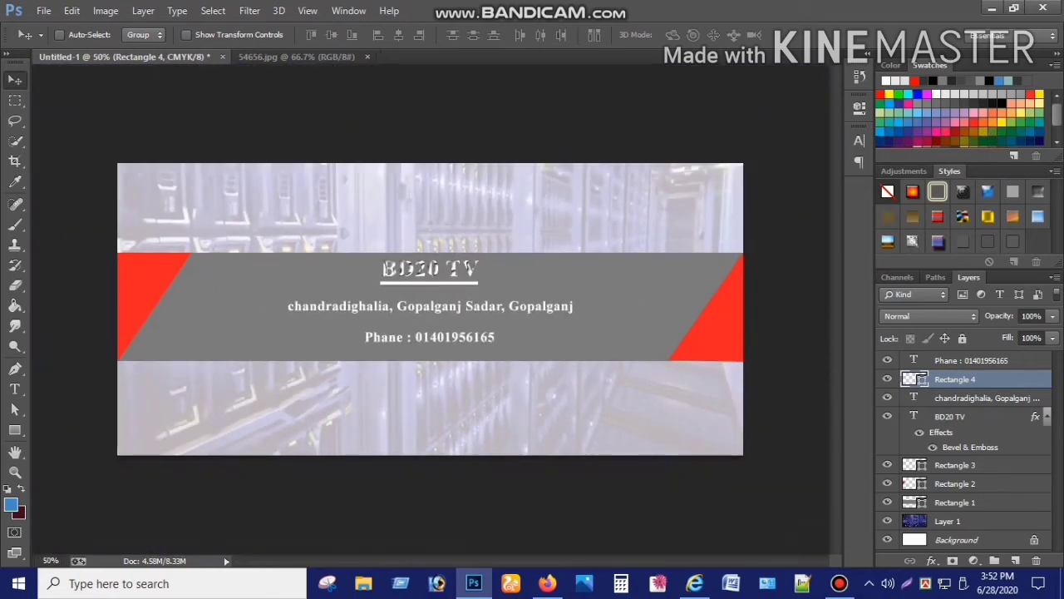
key("ctrl+plus")
left_click(938, 191)
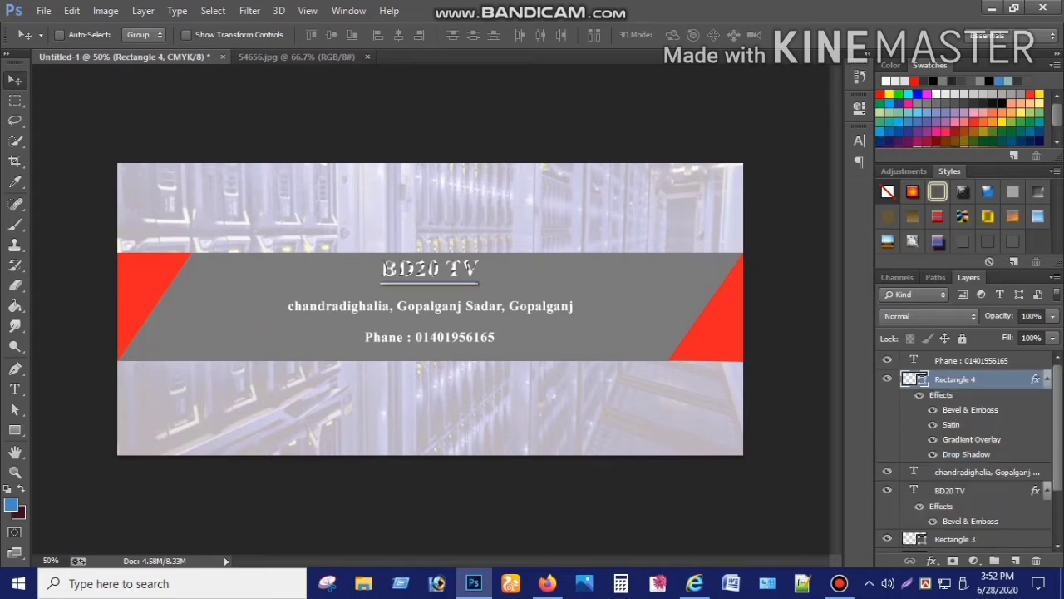
key("ctrl+z")
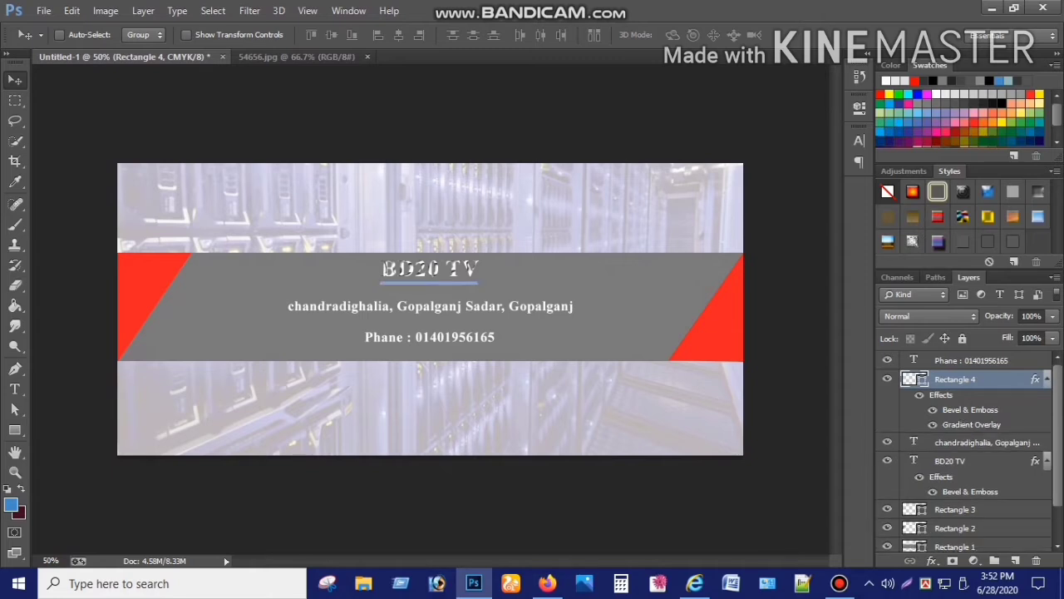
left_click(962, 192)
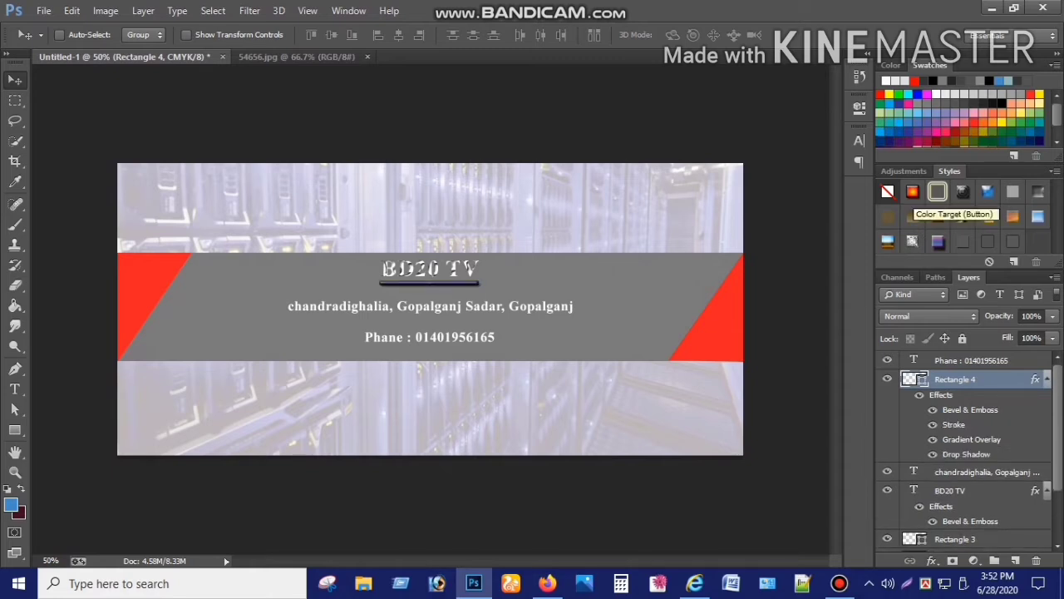
left_click(937, 191)
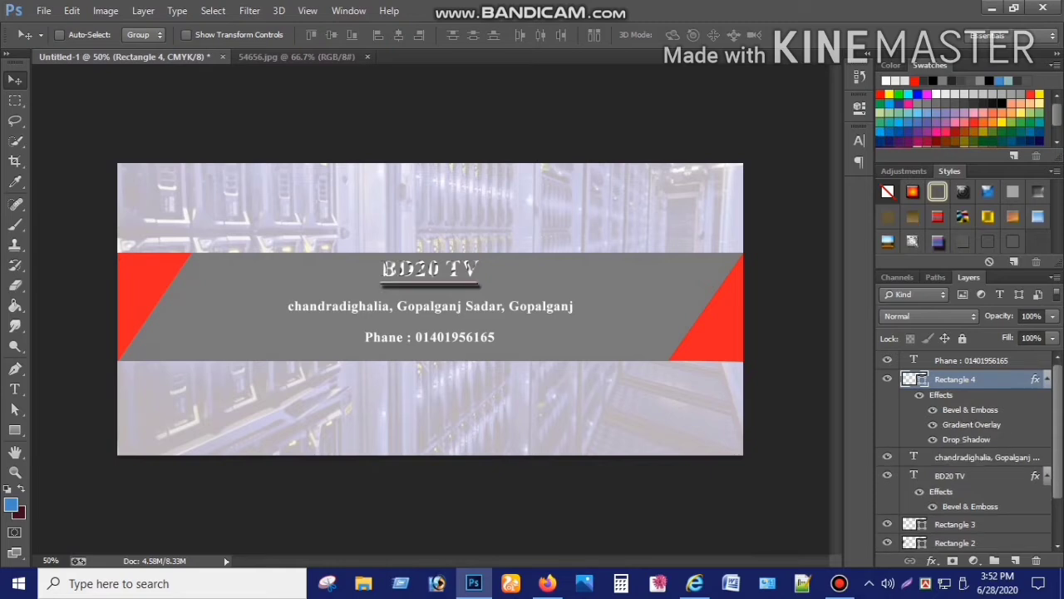
key("ctrl+z")
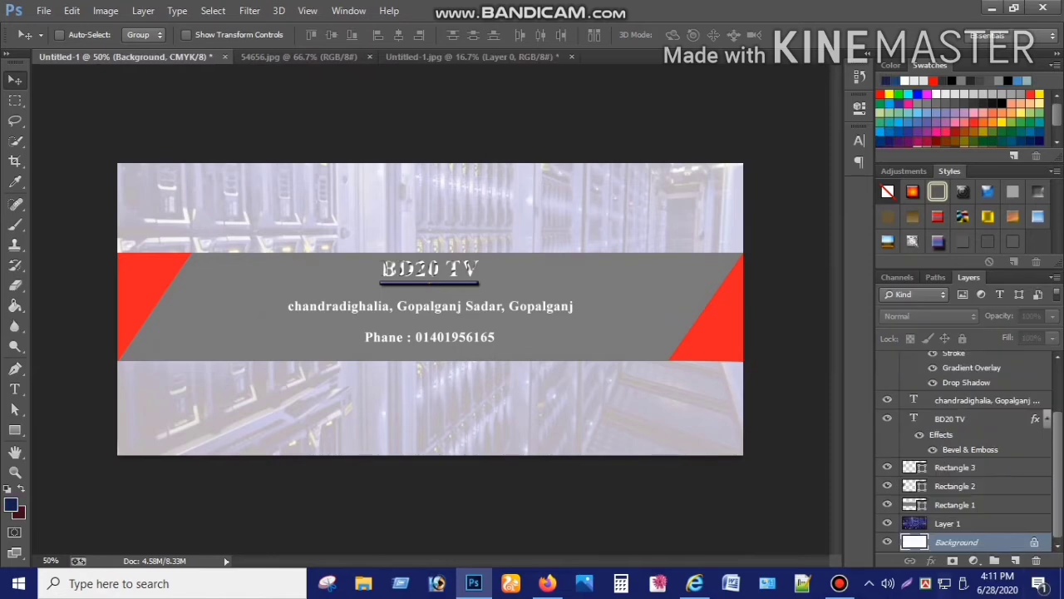
Open the photo of the woman in the hat
left_click(44, 10)
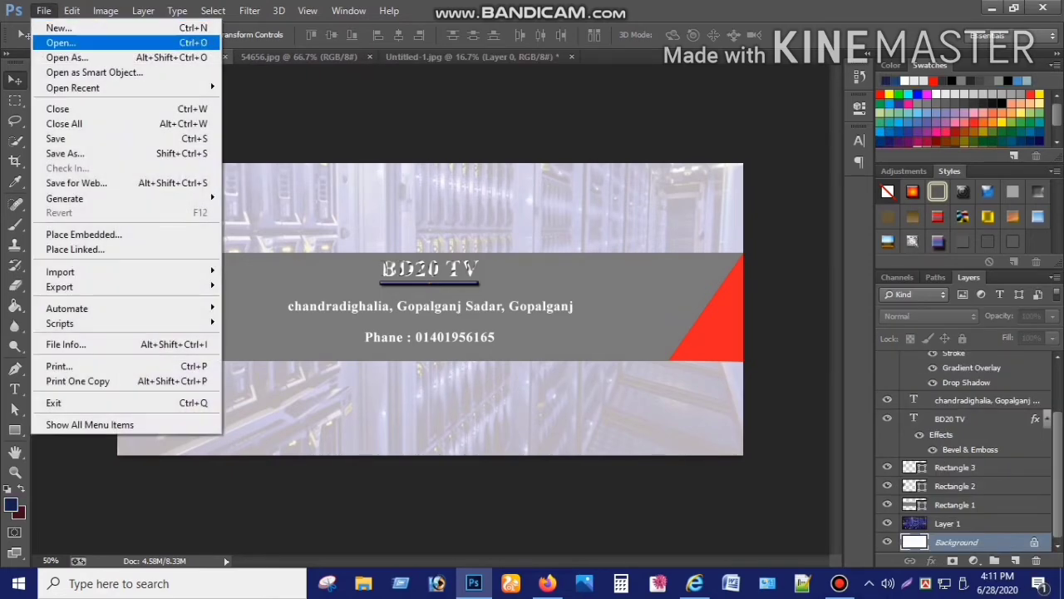
left_click(52, 41)
key("Return")
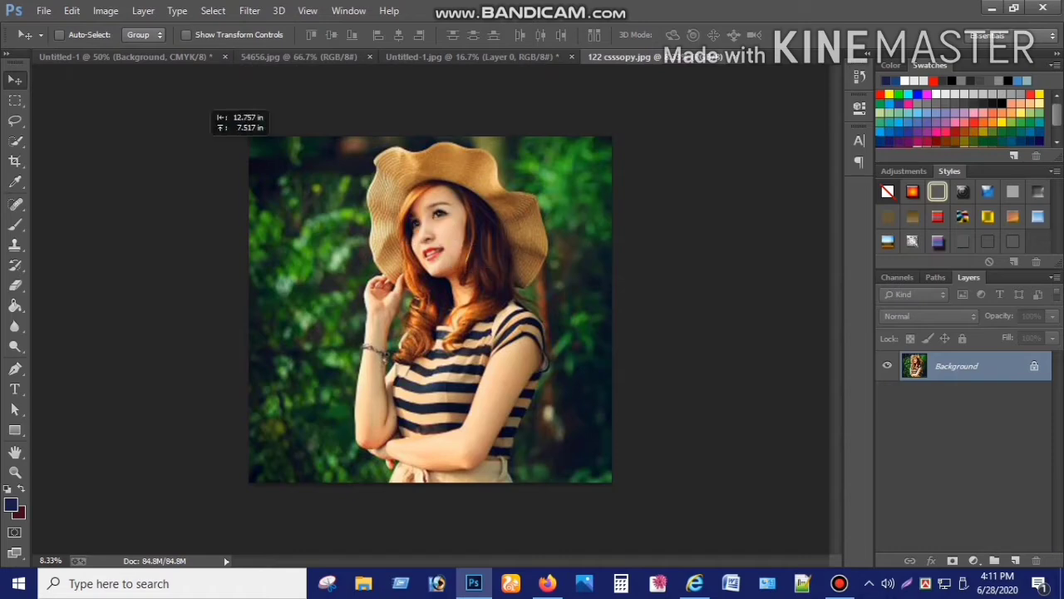
Quick-select and delete the green background, including the patch between her arm and hair
key("w")
left_click_drag(283, 166, 573, 399)
key("ctrl+plus")
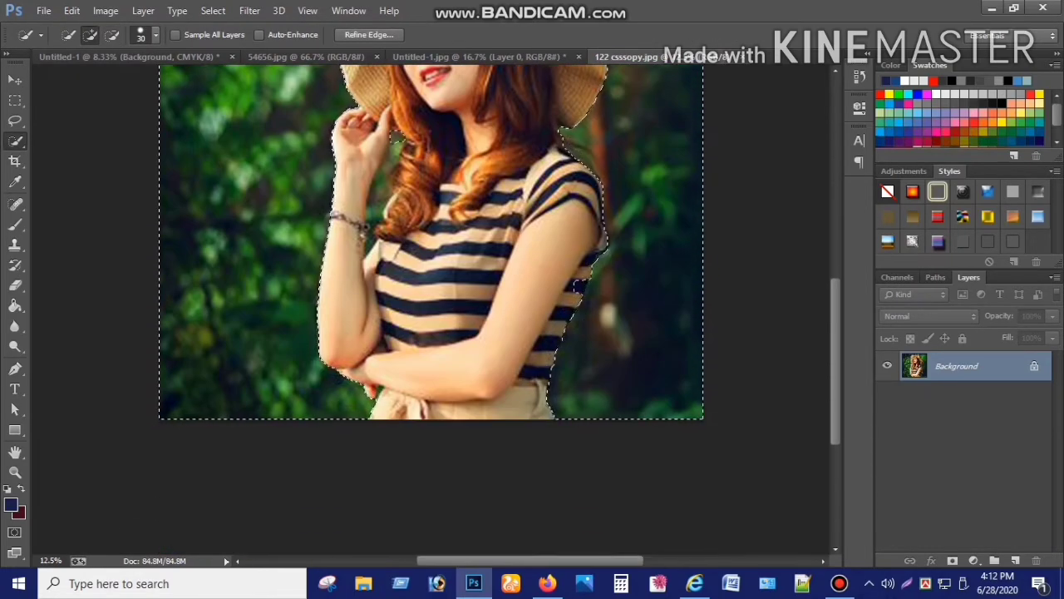
key("Delete")
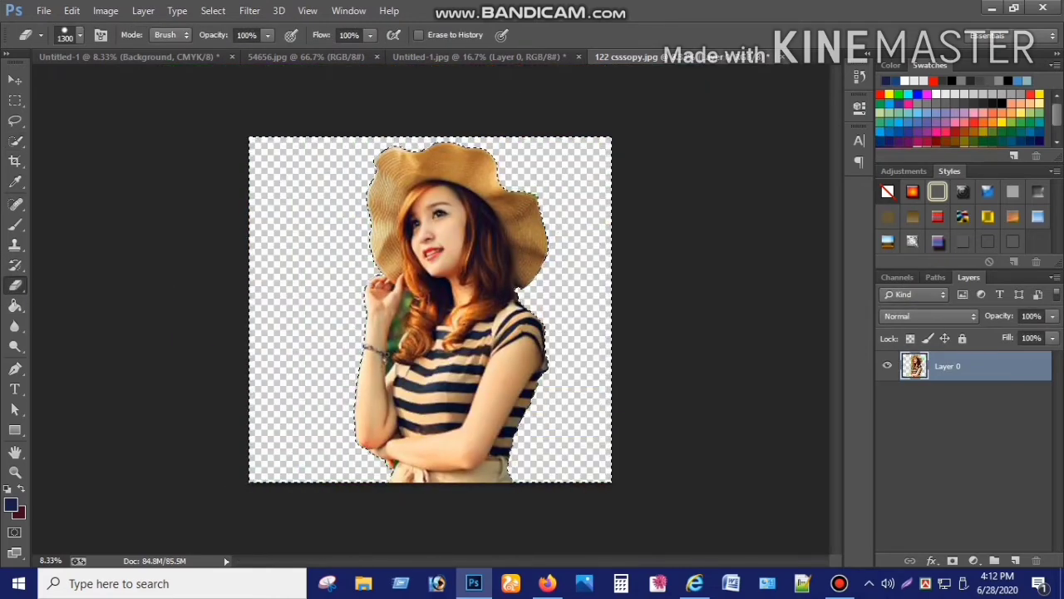
key("ctrl+plus")
key("w")
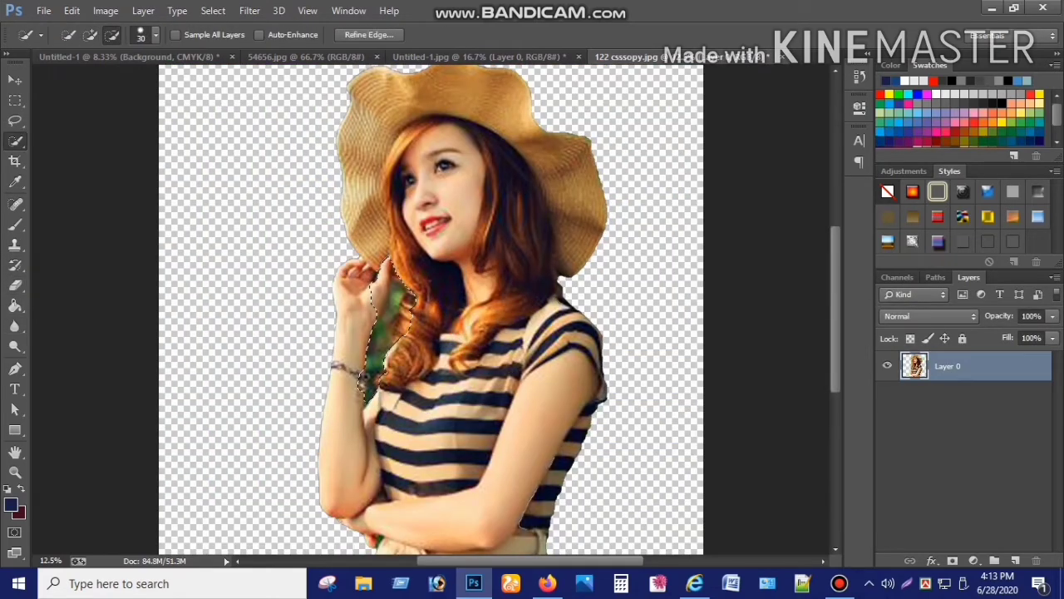
left_click_drag(366, 283, 362, 374)
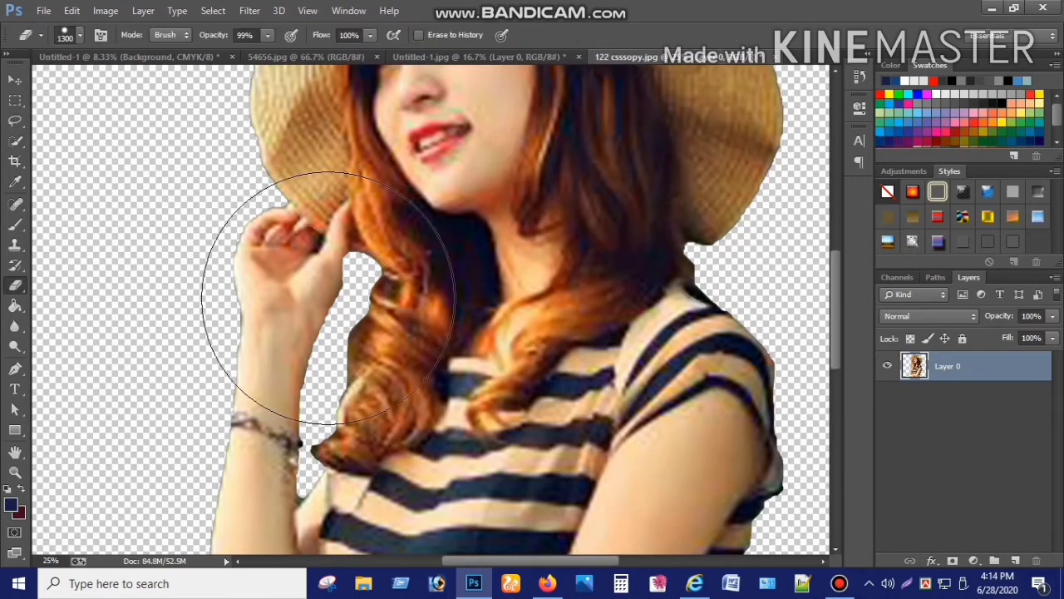
key("bracketleft")
key("bracketleft")
key("bracketleft")
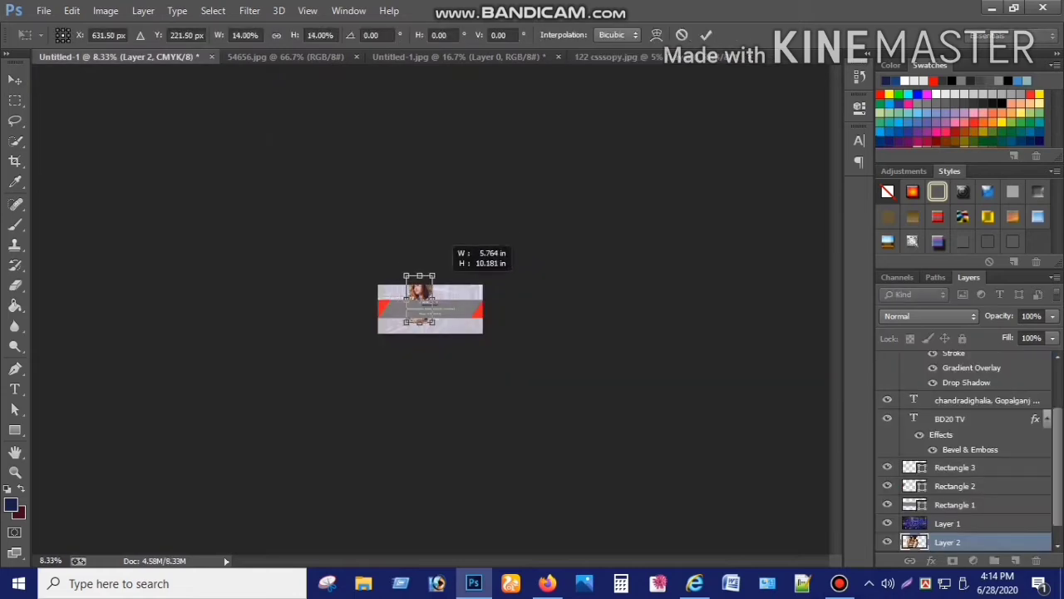
Place the woman photo near the banner centre and nudge it slightly down
left_click_drag(406, 299, 426, 309)
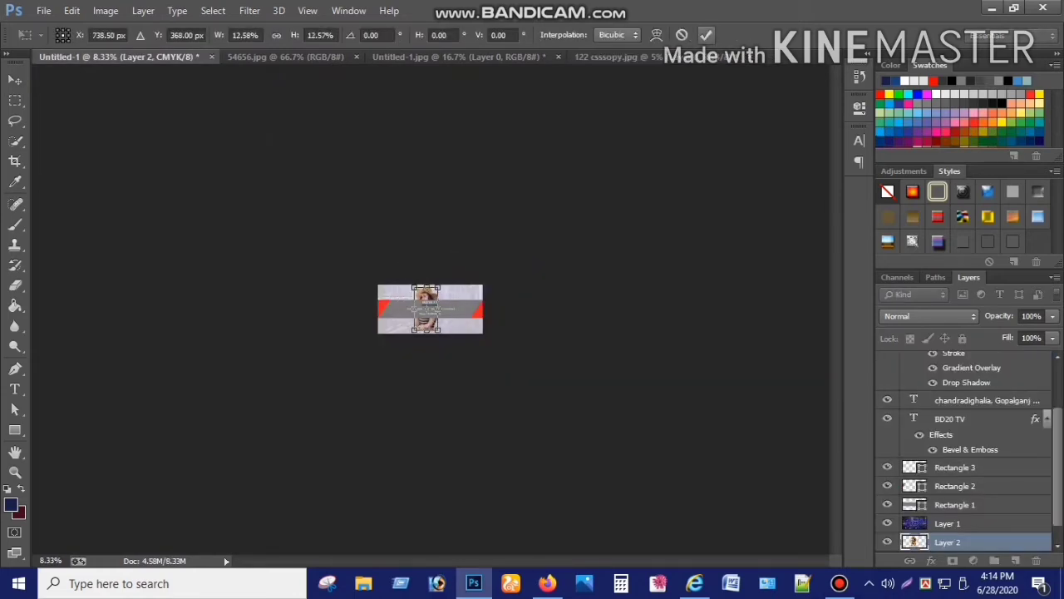
left_click(706, 34)
key("ctrl+0")
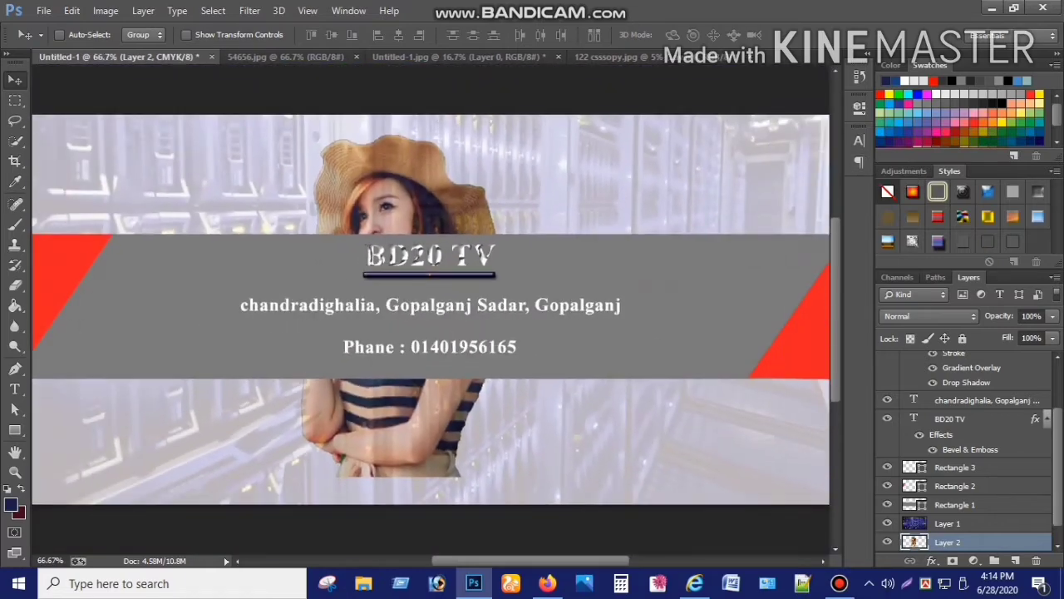
left_click_drag(441, 390, 439, 408)
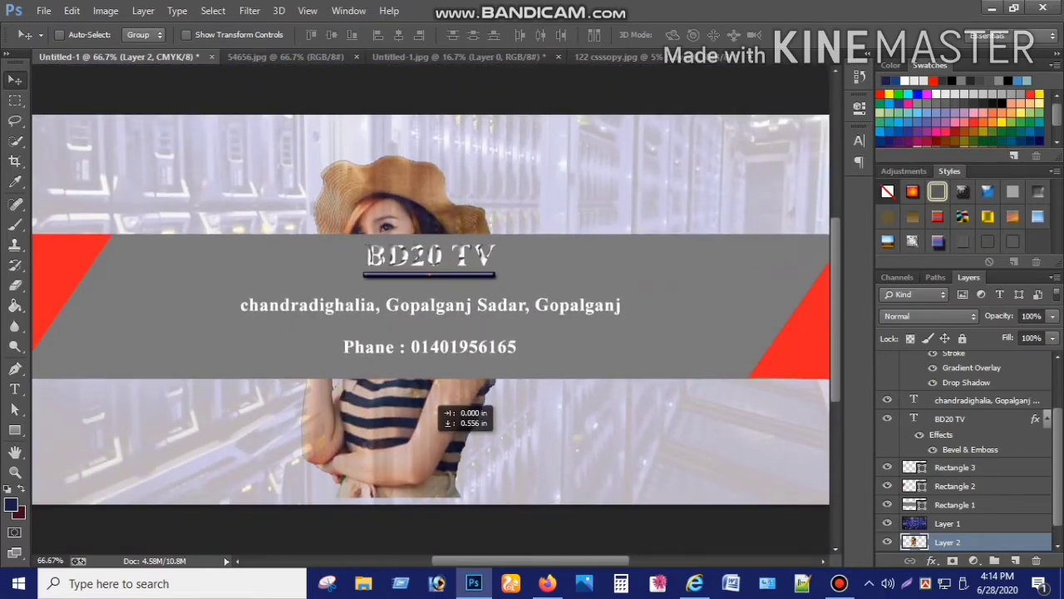
Scale the woman photo to about 120% and recentre it behind the title
key("ctrl+t")
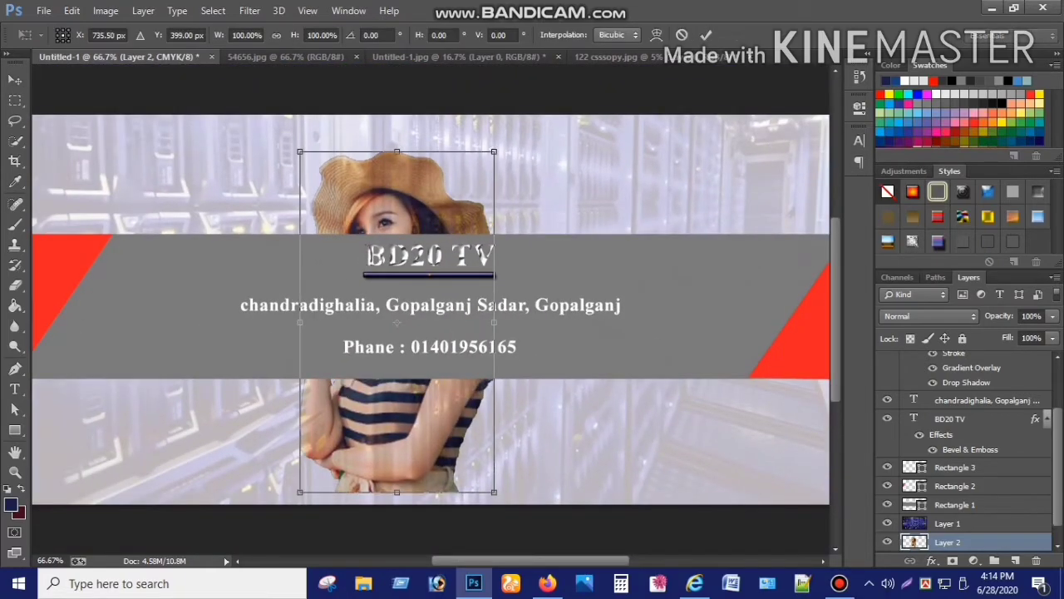
mouse_move(494, 491)
left_mouse_down()
mouse_move(532, 462)
mouse_move(490, 328)
mouse_move(478, 354)
mouse_move(426, 359)
left_mouse_up()
key("ctrl+minus")
key("ctrl+minus")
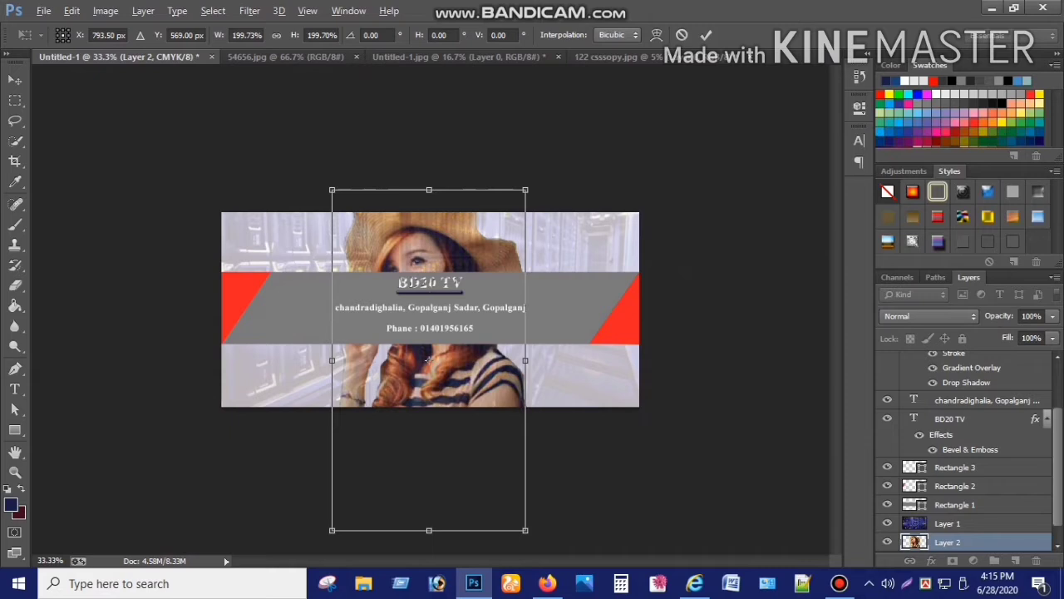
left_click_drag(526, 530, 499, 487)
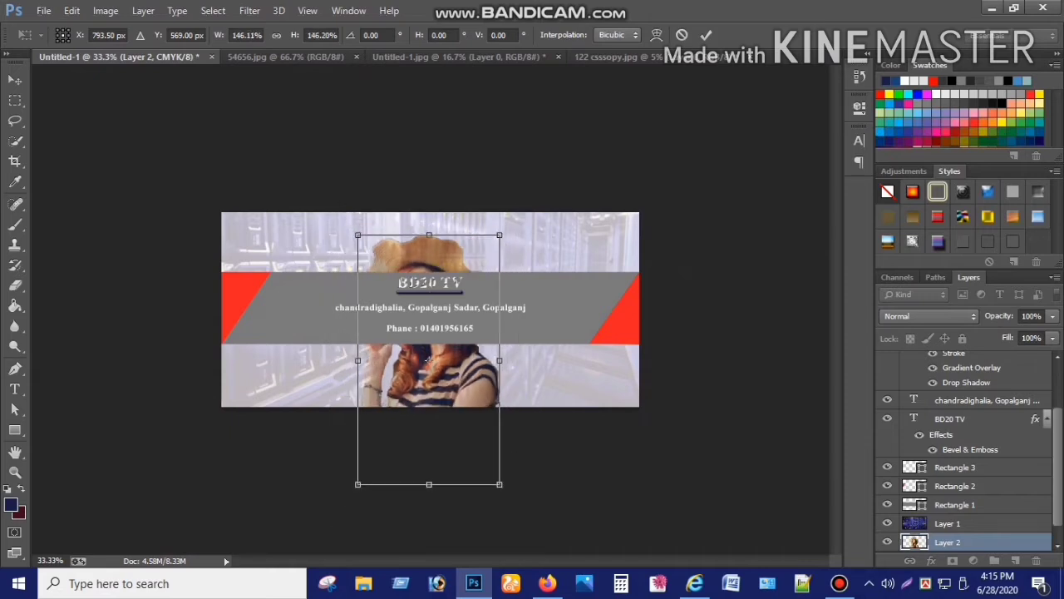
left_click_drag(454, 366, 453, 328)
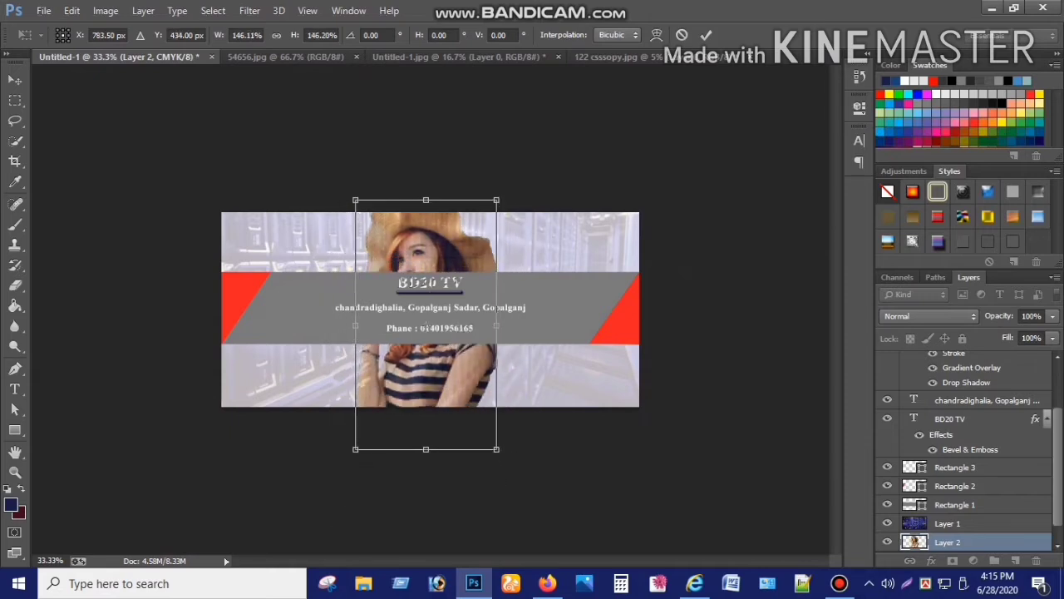
left_click_drag(496, 449, 491, 439)
left_click_drag(422, 327, 422, 313)
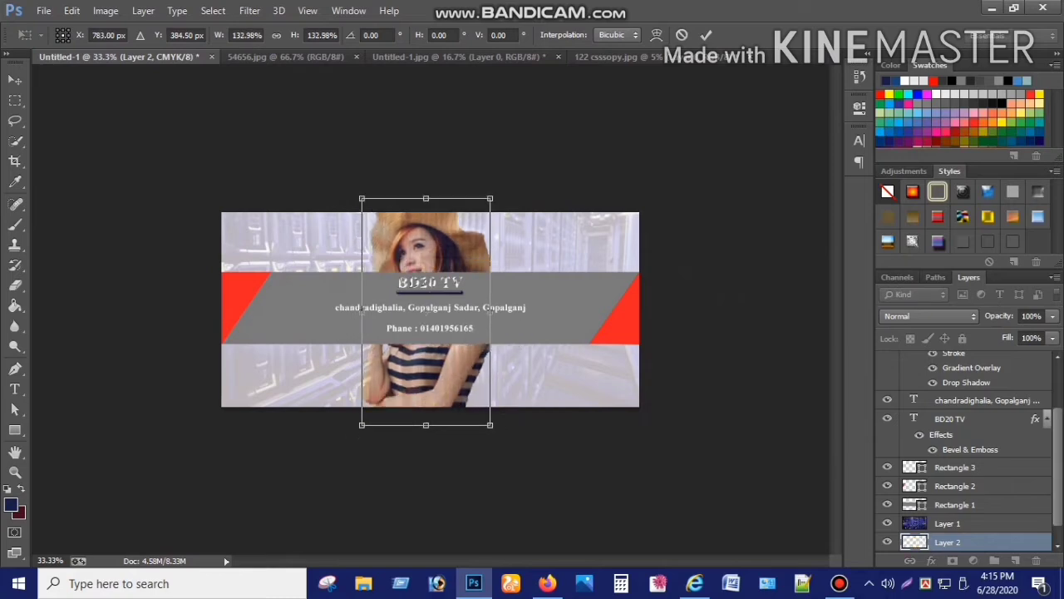
left_click_drag(490, 425, 484, 414)
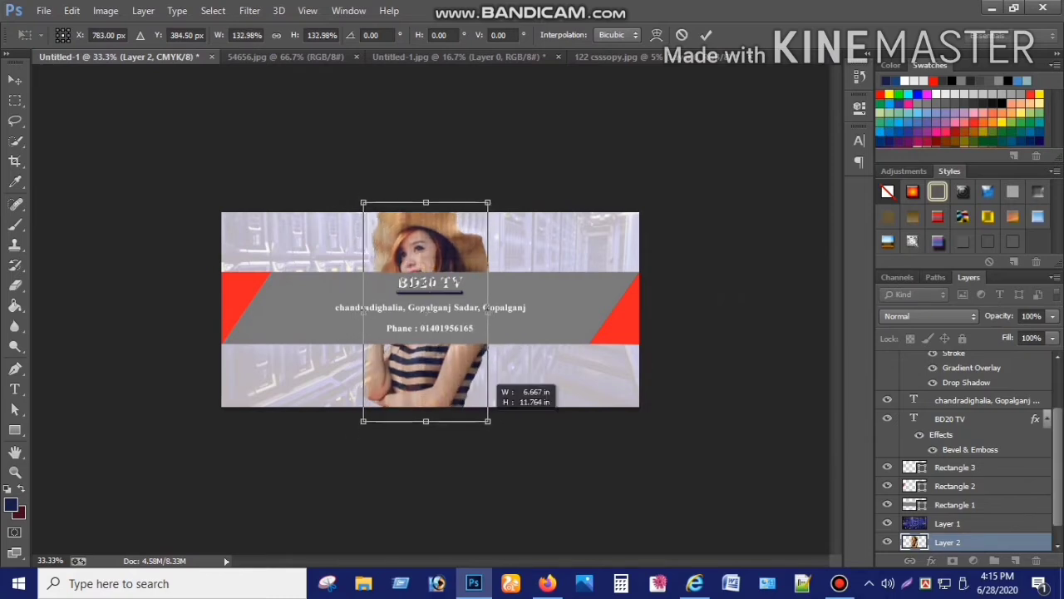
left_click_drag(422, 312, 427, 308)
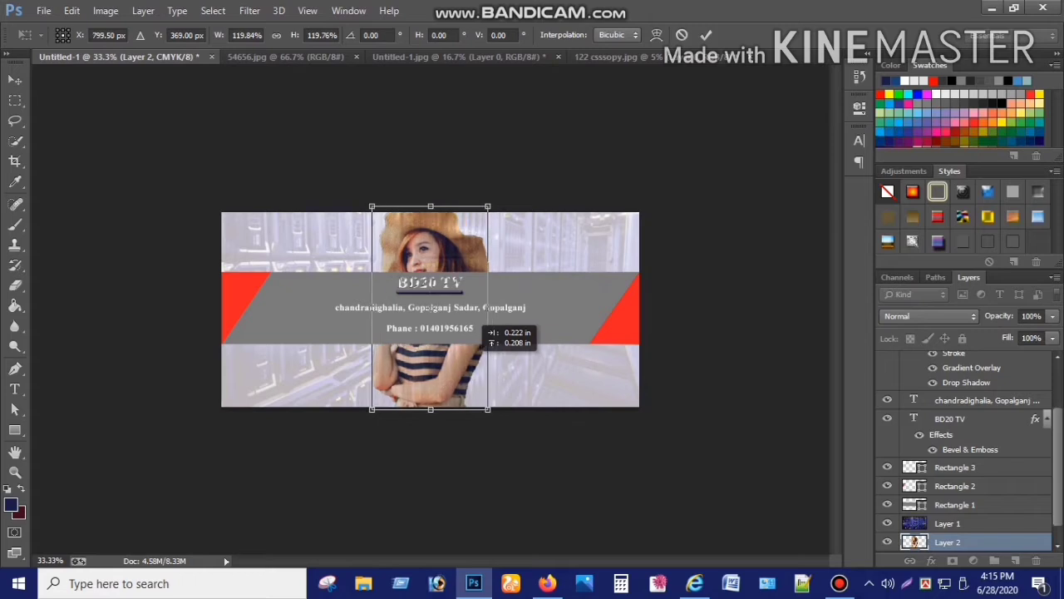
left_click(706, 34)
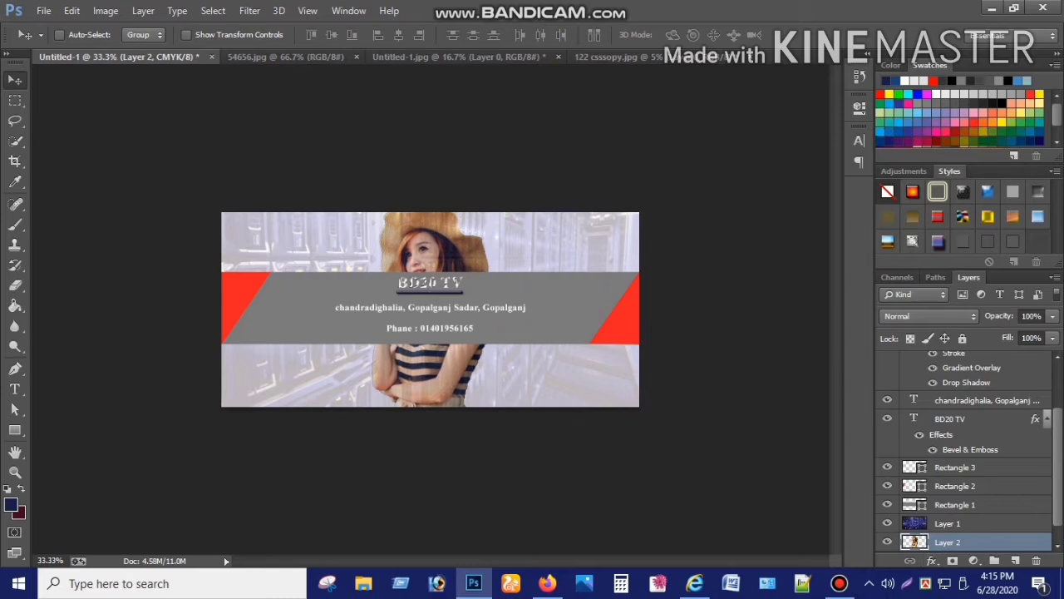
Try Soft Light blending on the woman's layer, then revert it to Normal
left_click(928, 316)
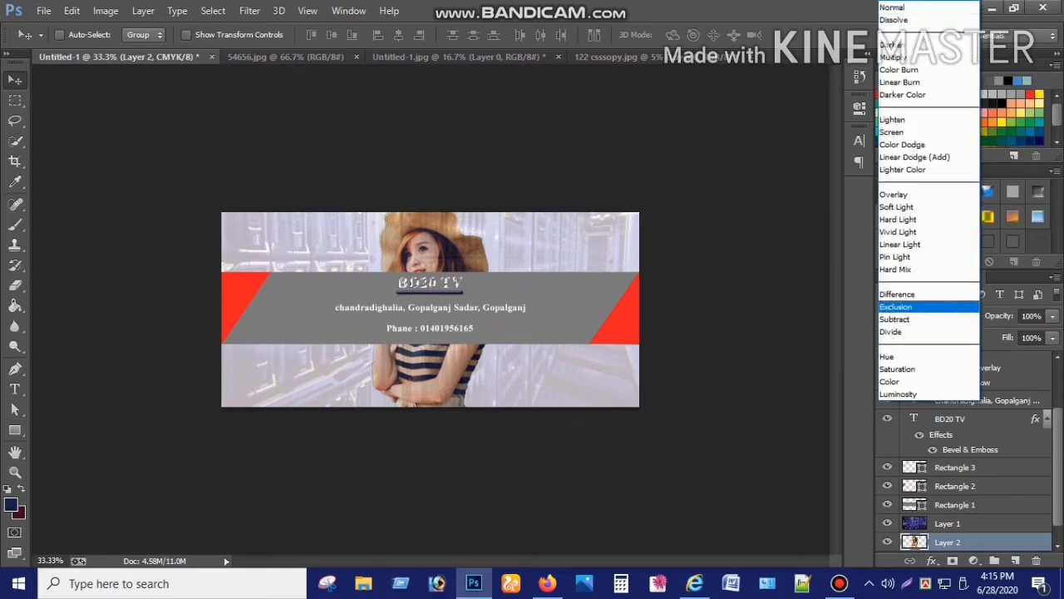
key("Down")
key("Return")
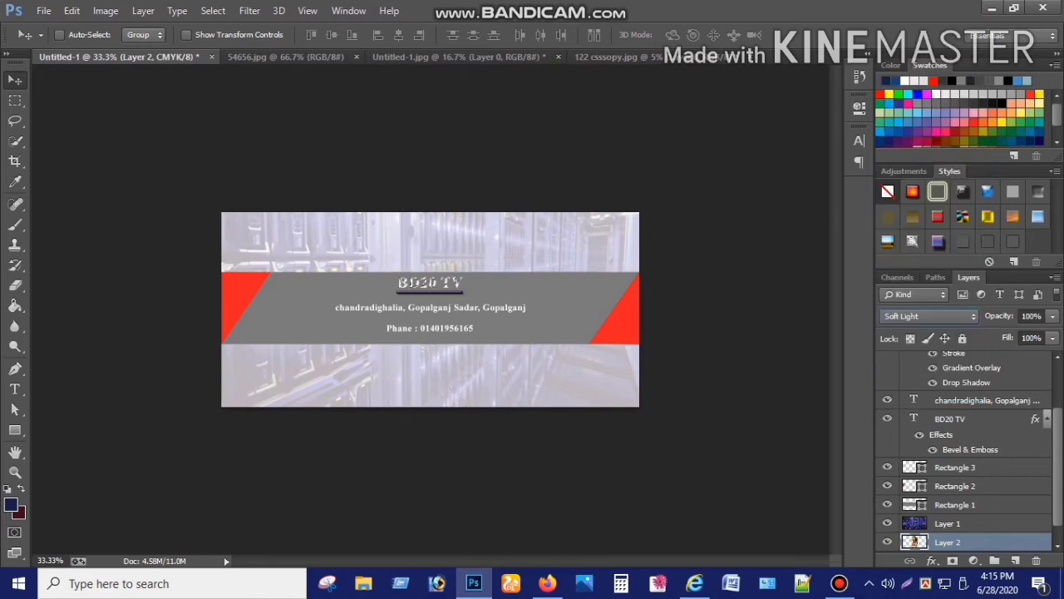
key("shift+alt+n")
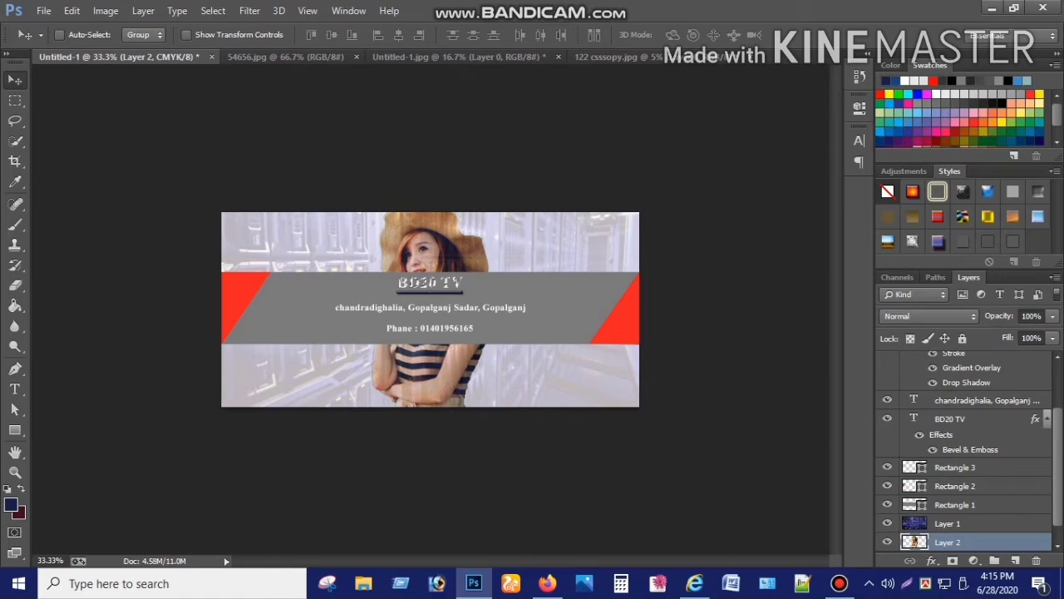
Set Layer 2's opacity to 50% and fill to 50%
left_click(1031, 316)
type("60")
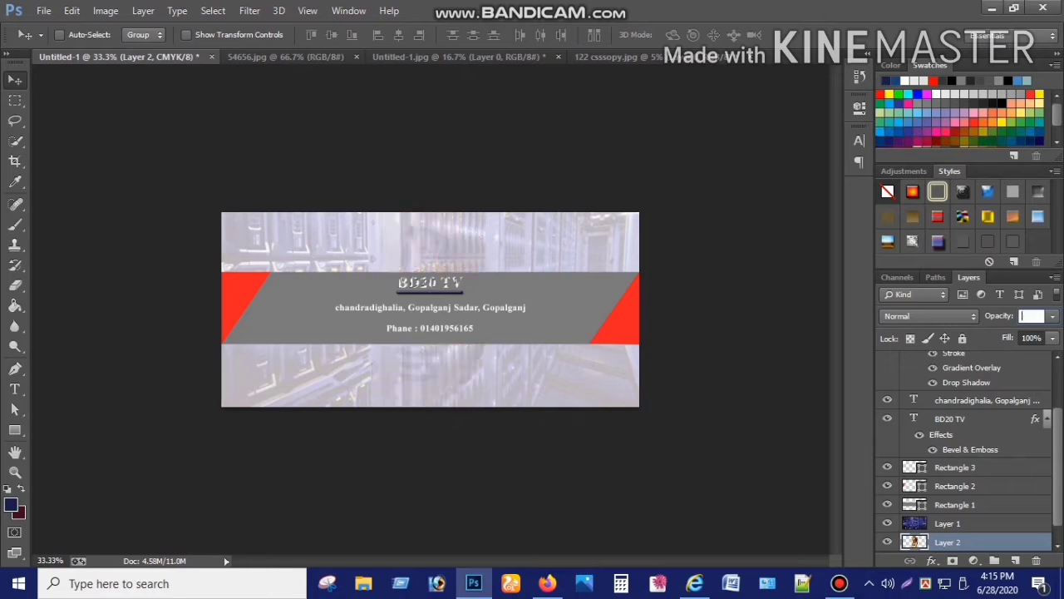
type("50")
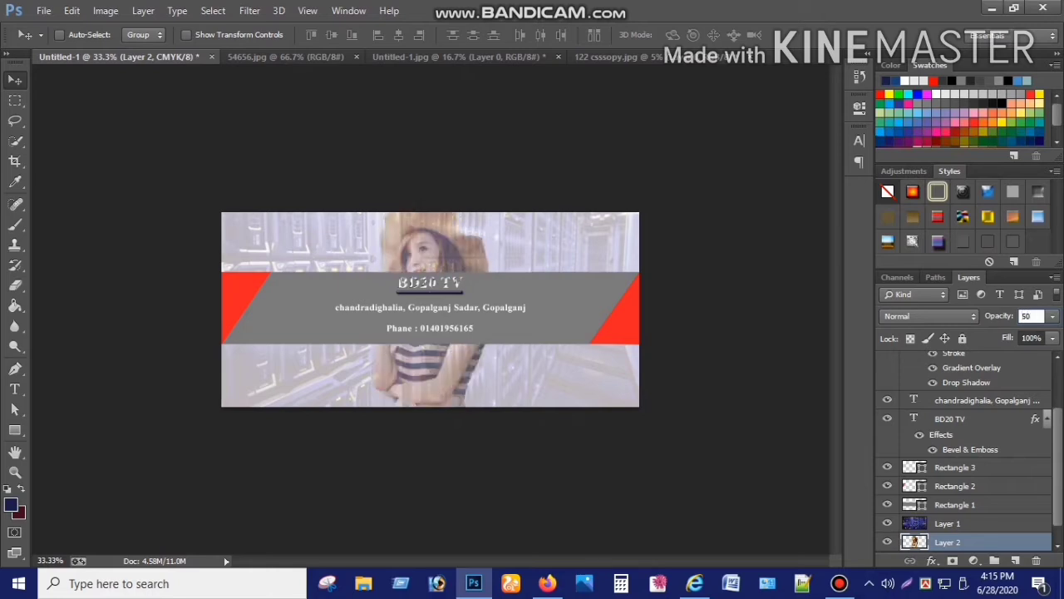
key("Tab")
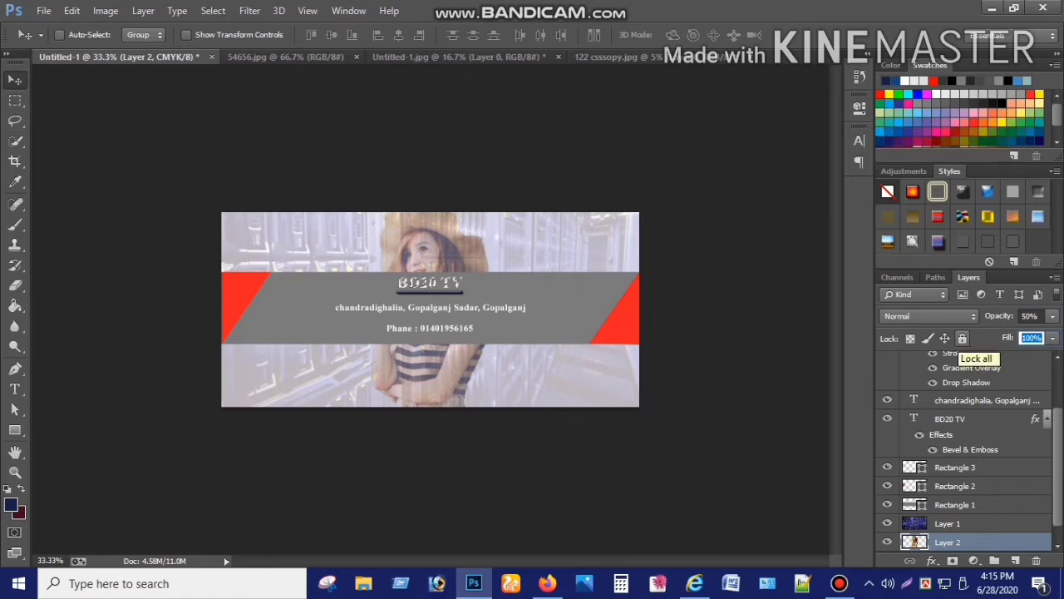
type("50")
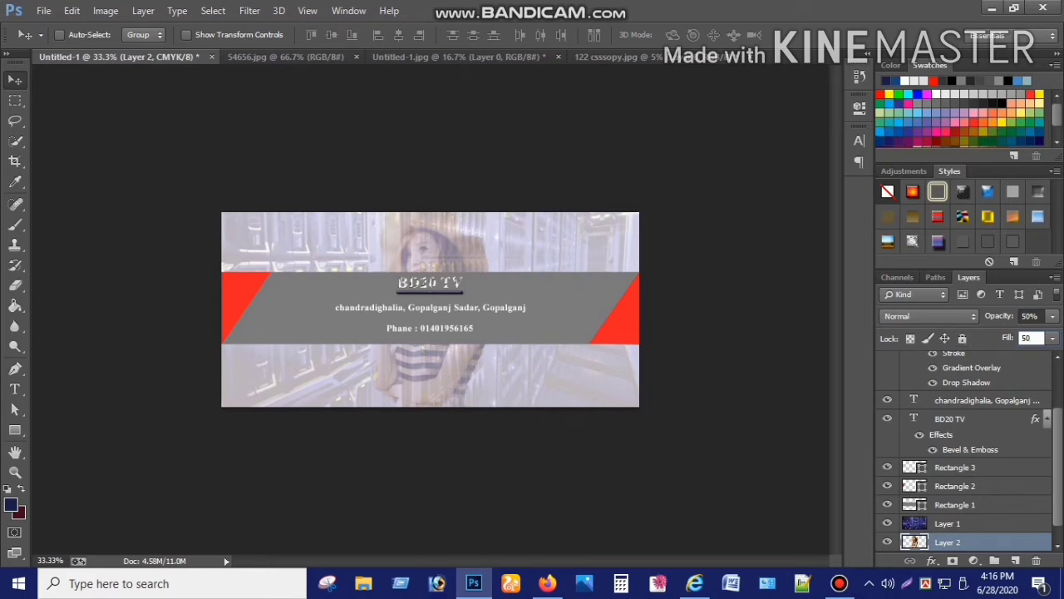
key("Return")
Step through the layers to select the gray band layer Rectangle 1
scroll(965, 450, "down", 1)
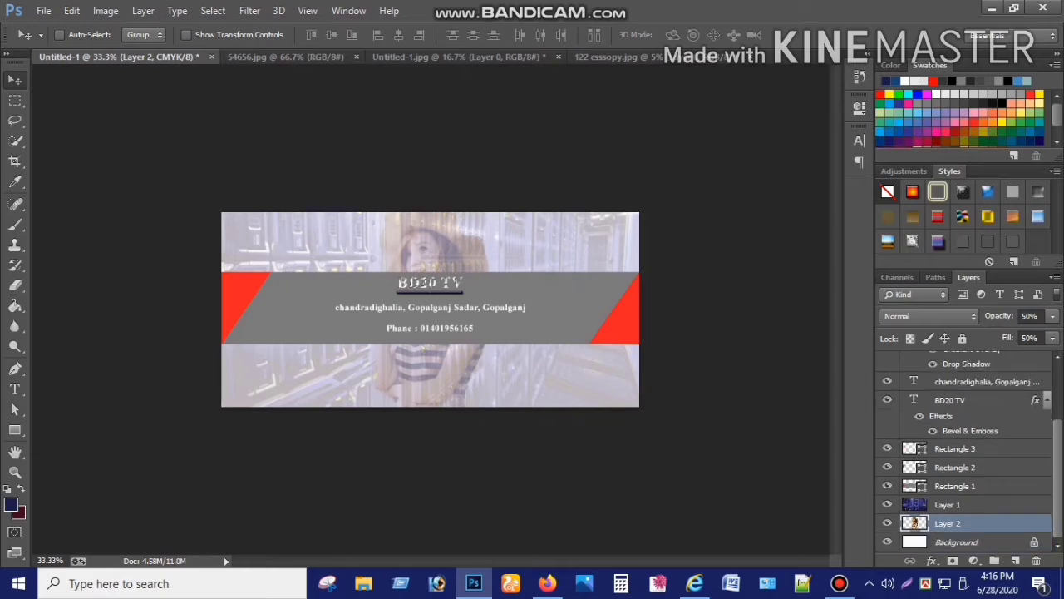
key("alt+bracketright")
key("alt+bracketleft")
key("alt+bracketright")
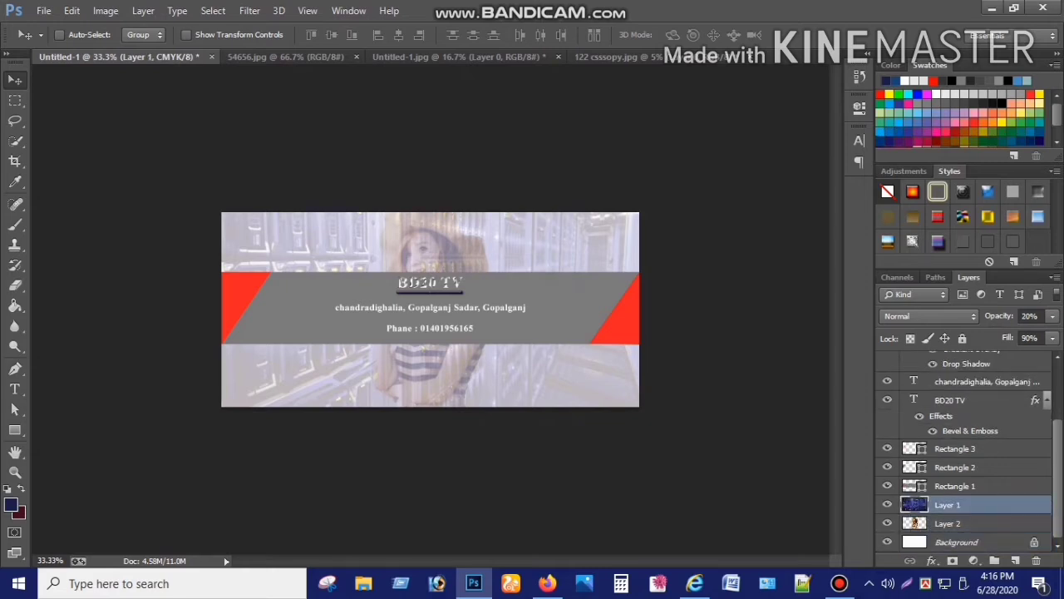
key("alt+bracketright")
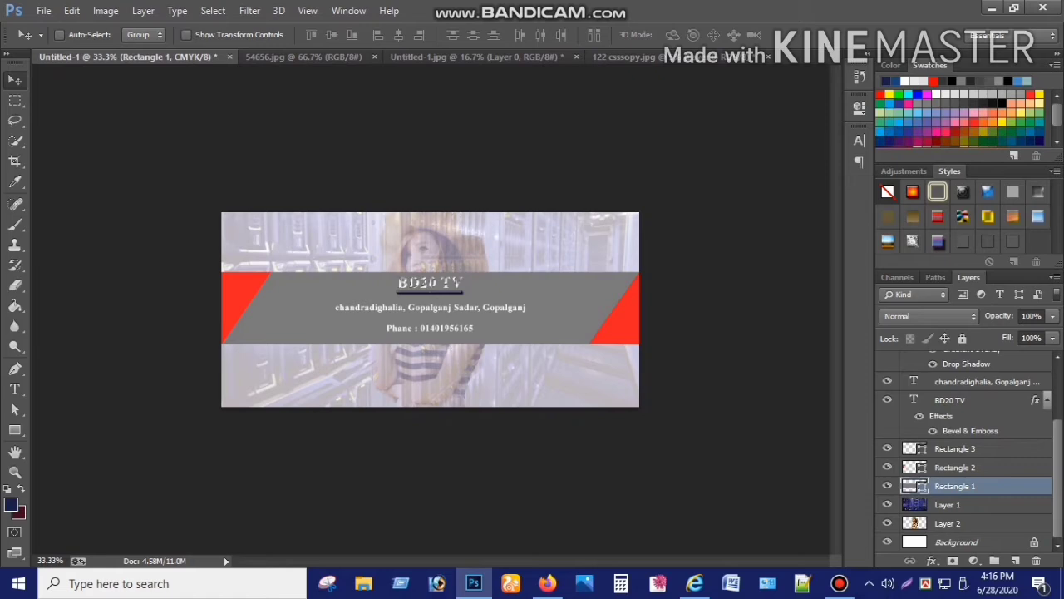
Select Rectangle 1 and move a duplicate of the gray band slightly upward
right_click(309, 293)
left_click(341, 304)
left_click_drag(336, 274, 337, 249)
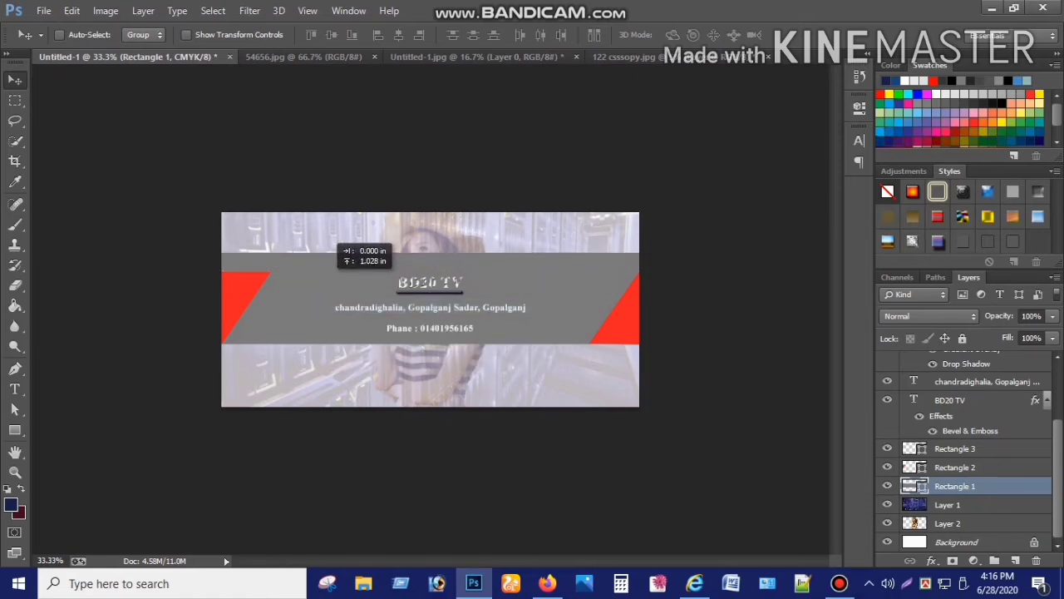
left_click_drag(337, 250, 337, 245)
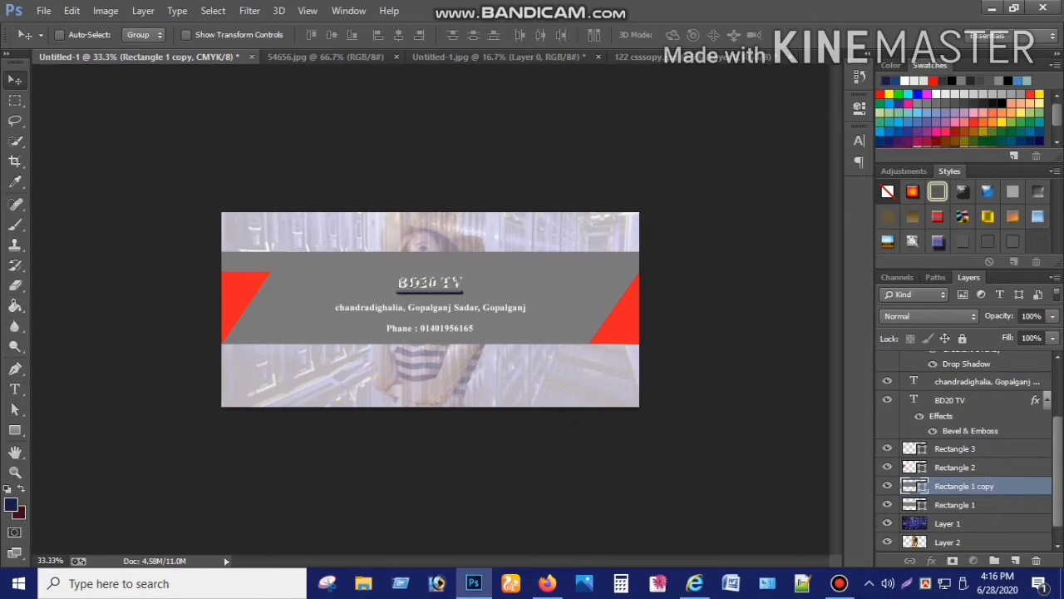
Make the foreground colour and the copied band's fill bright pure blue
left_click(11, 504)
left_click_drag(610, 241, 671, 104)
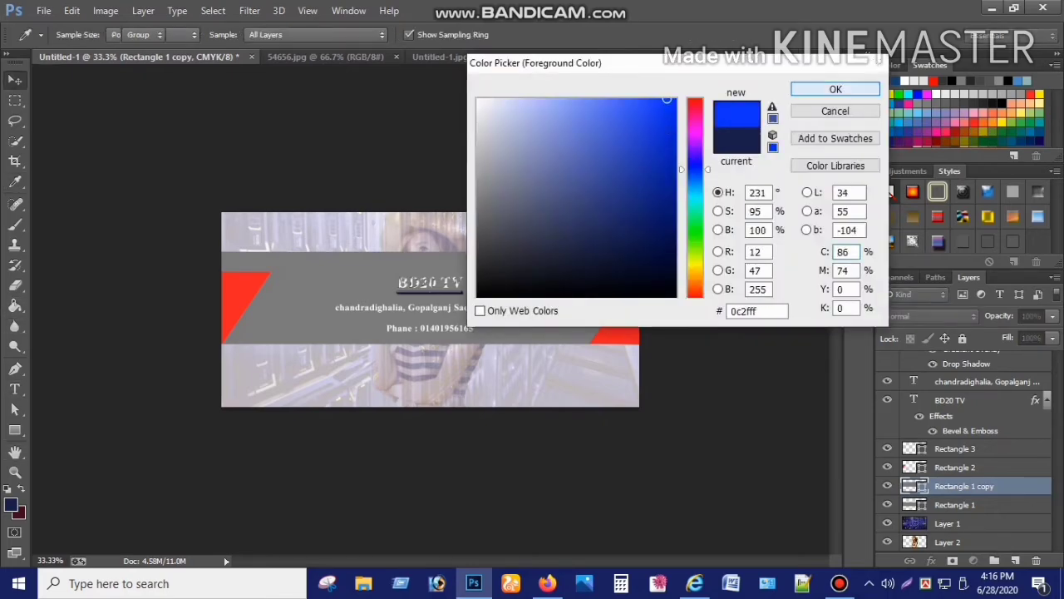
key("Return")
double_click(914, 486)
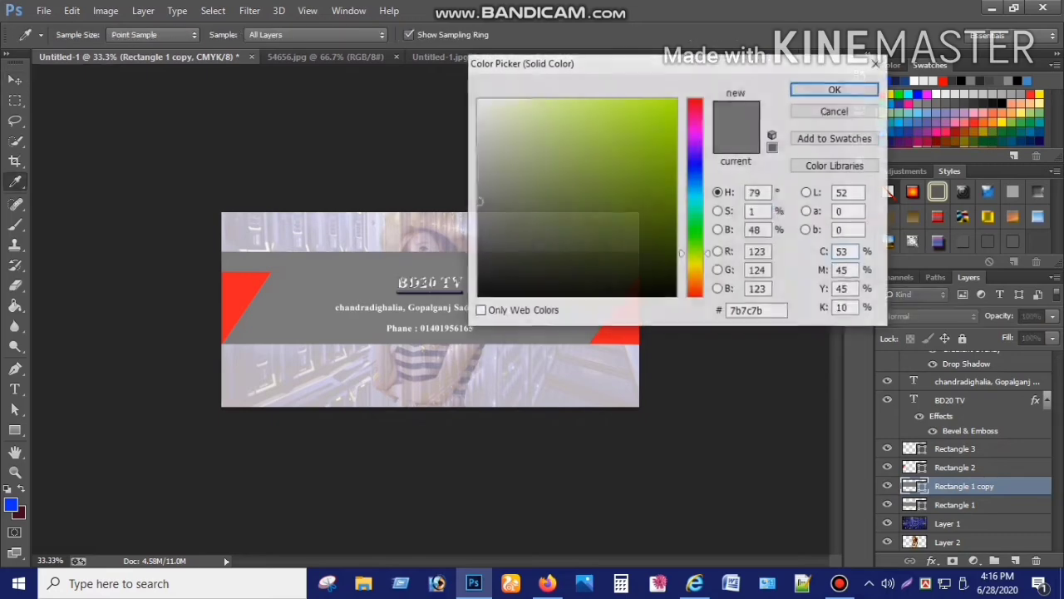
left_click(694, 131)
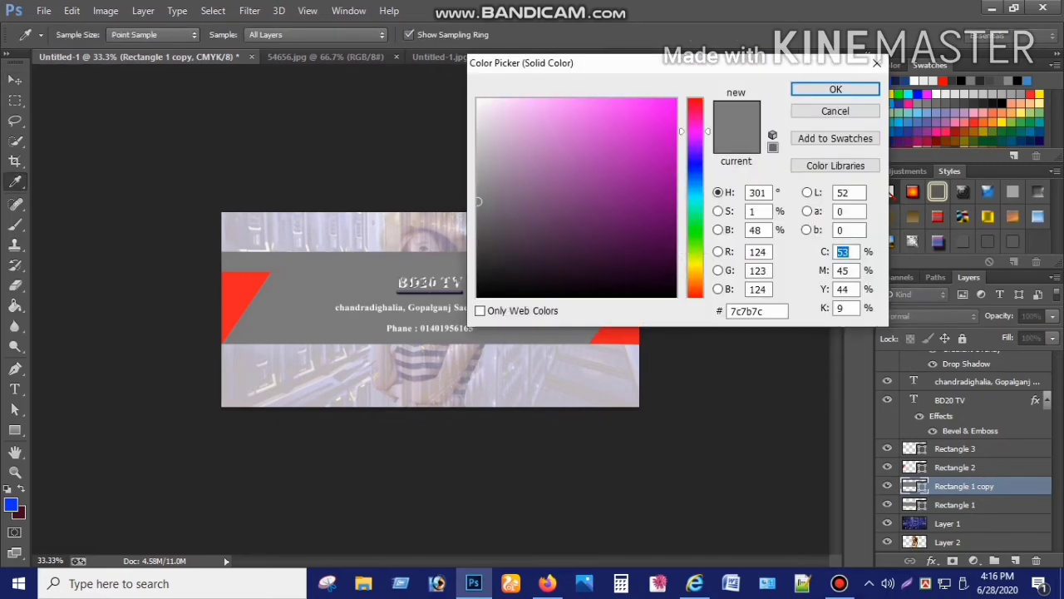
left_click(694, 163)
left_click(674, 101)
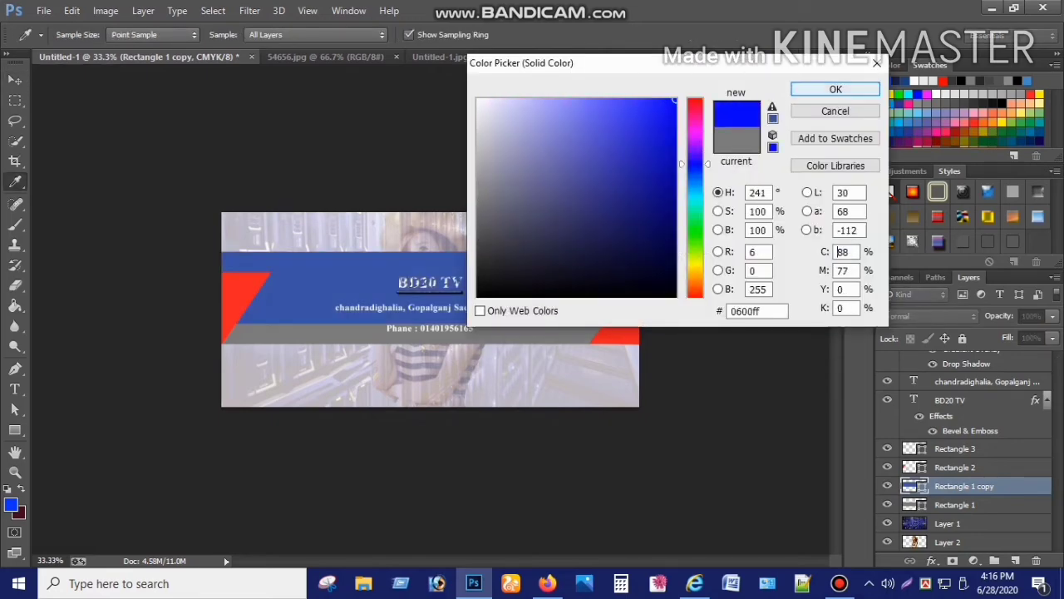
key("Return")
Put the blue copy behind the gray band and nudge both so a thin blue edge shows on top
left_click_drag(638, 252, 639, 247)
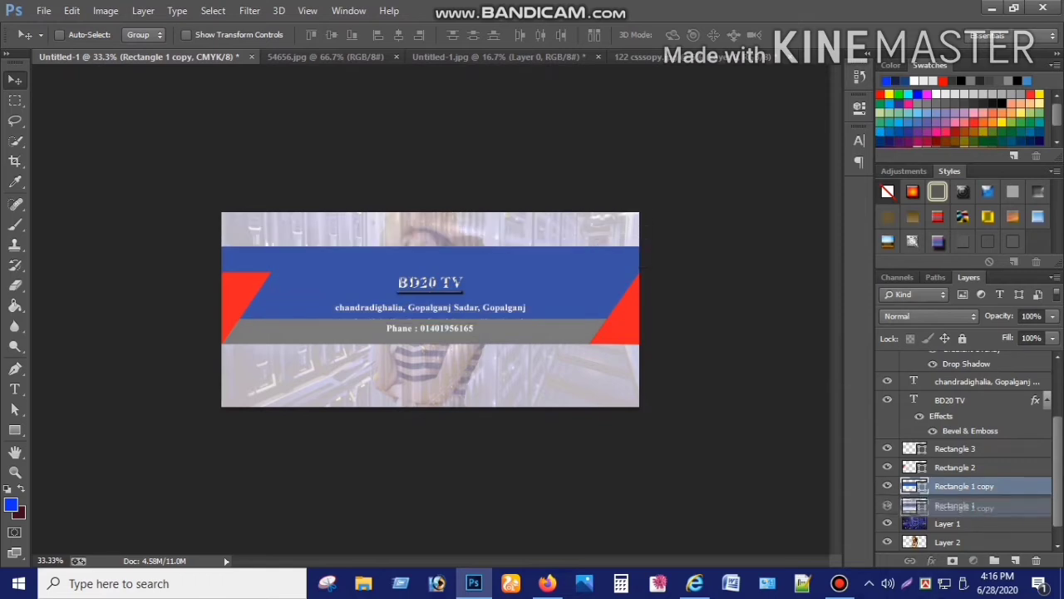
left_click_drag(965, 487, 965, 506)
left_click_drag(472, 217, 474, 237)
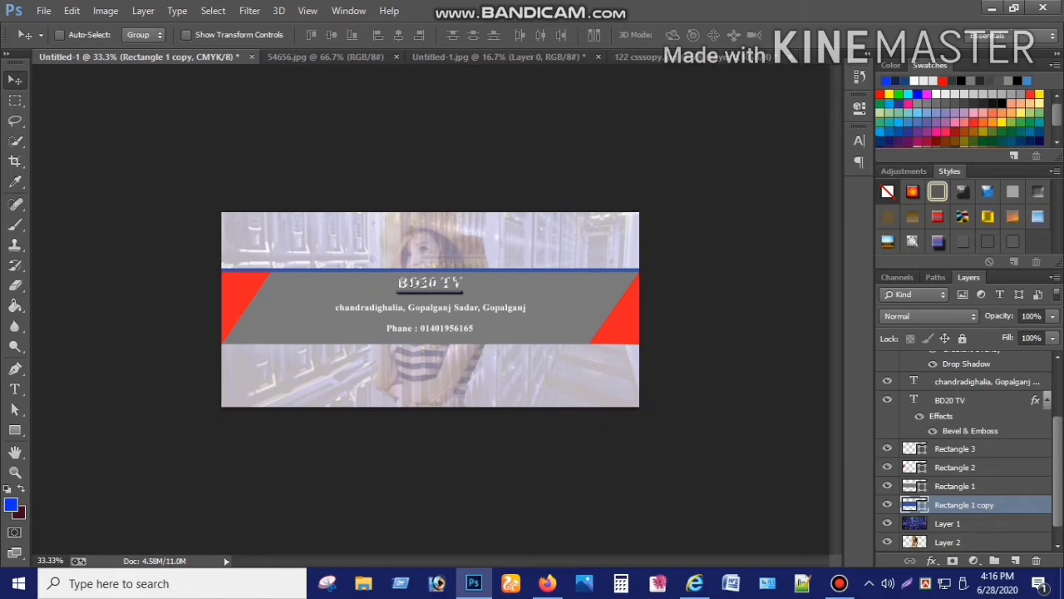
right_click(503, 288)
left_click(532, 297)
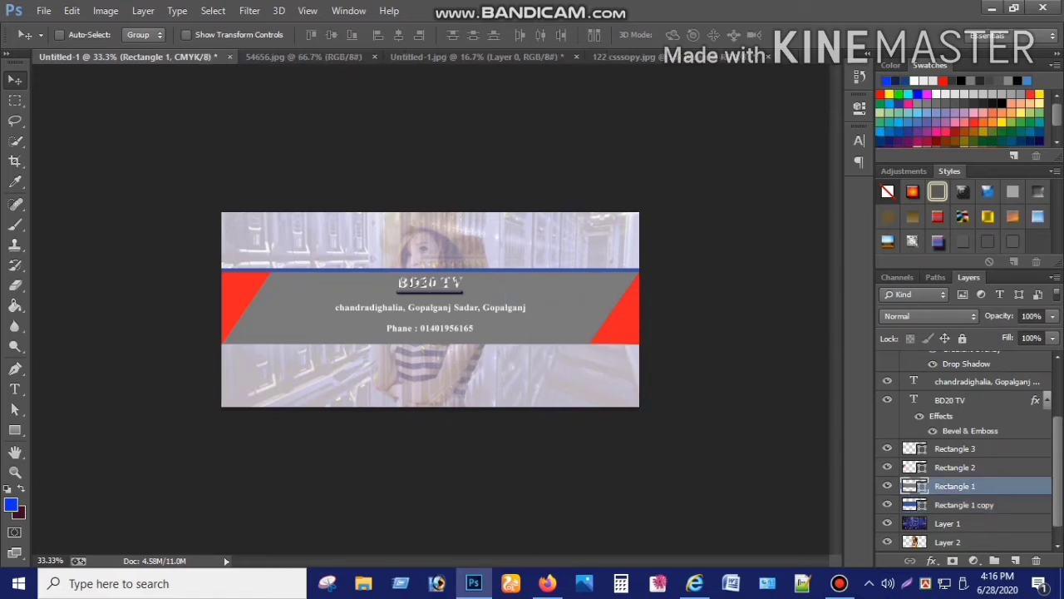
key("shift+Down")
key("shift+Down")
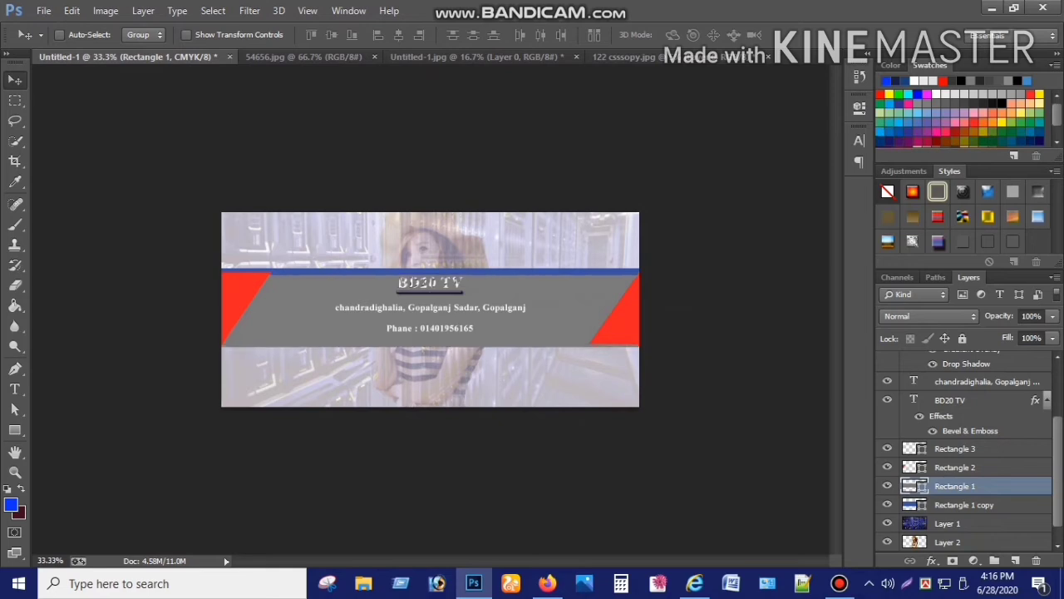
key("shift+Down")
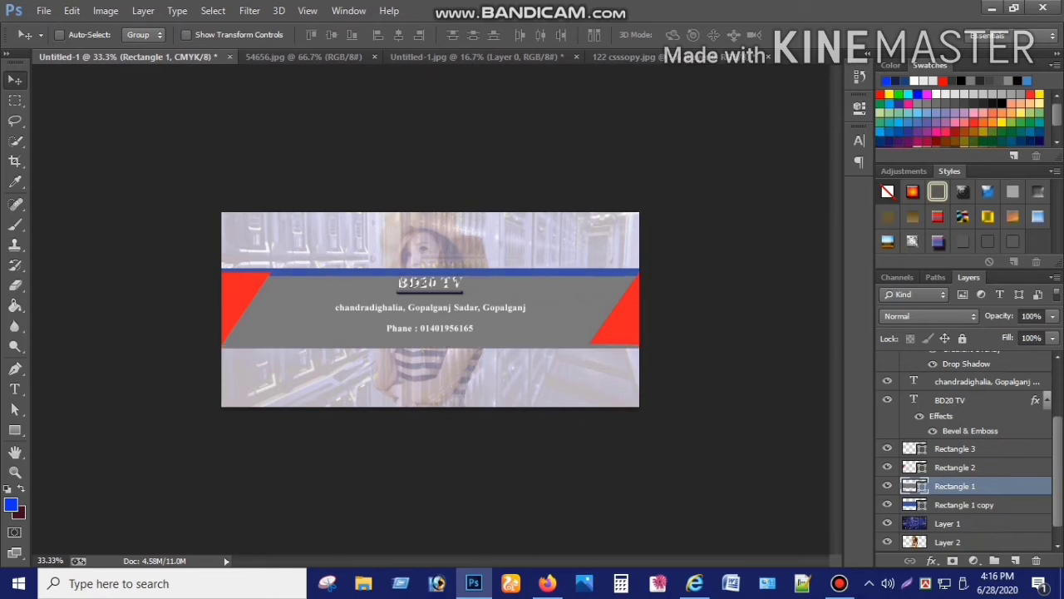
key("alt+bracketleft")
key("shift+Down")
key("shift+Down")
key("shift+Down")
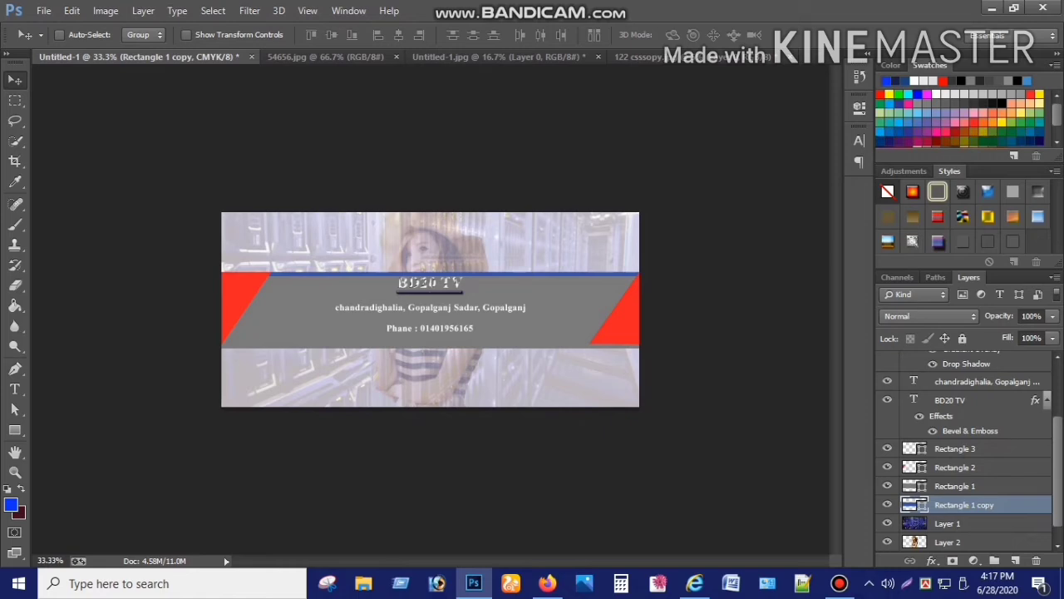
Apply a preset style to Rectangle 1 copy, comparing via undo, keeping Bevel & Emboss, Inner Glow, Color Overlay
left_click(937, 191)
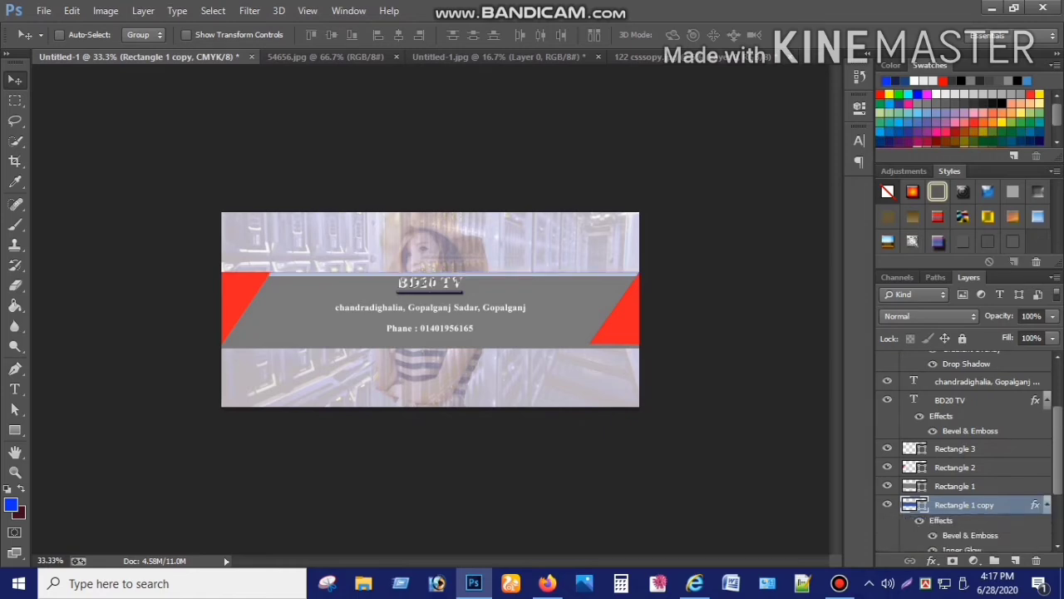
key("ctrl+z")
key("ctrl+z")
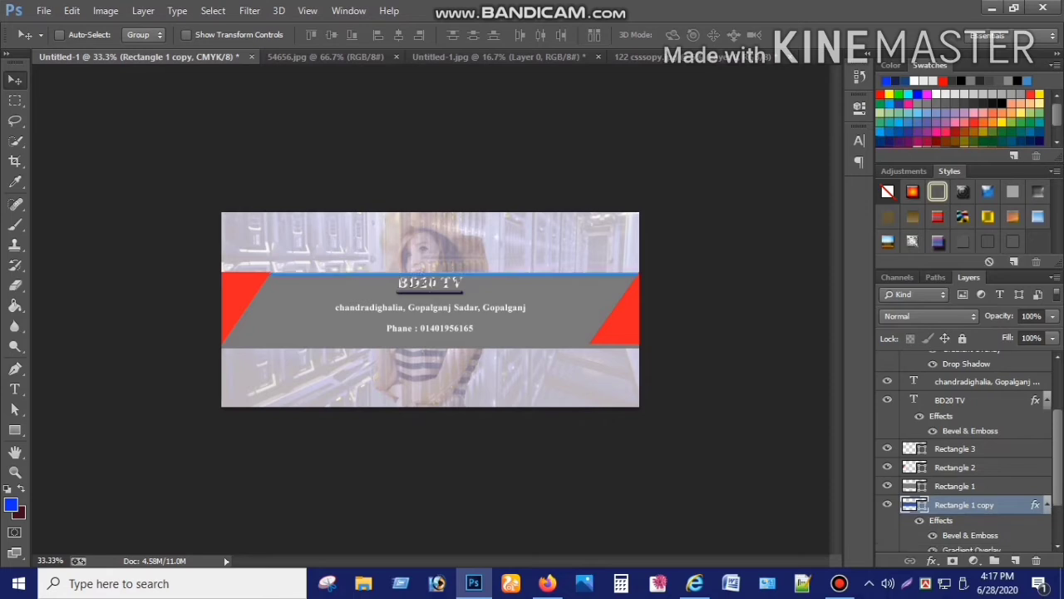
key("ctrl+z")
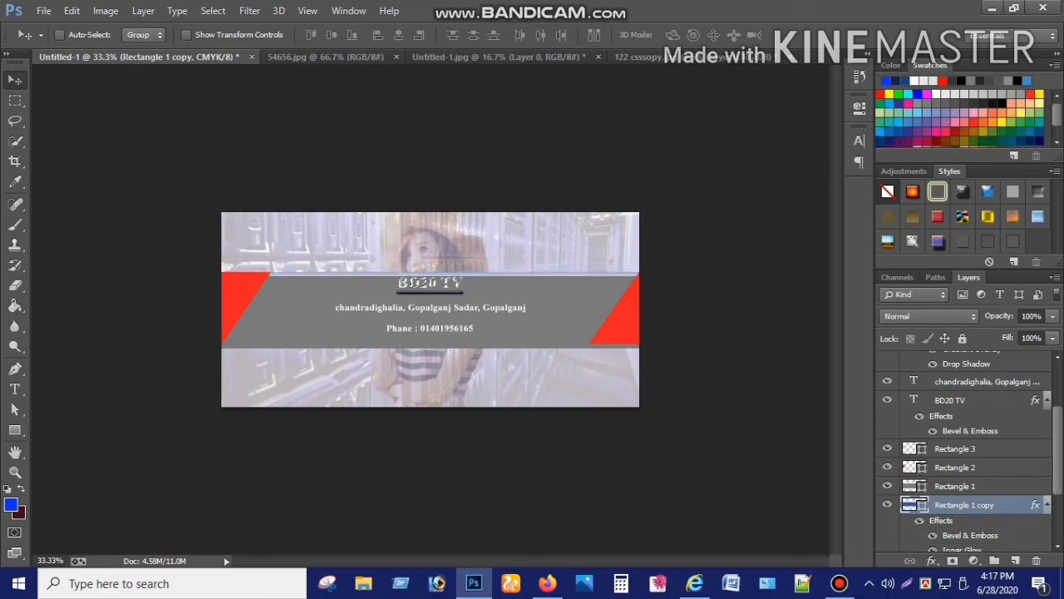
key("ctrl+z")
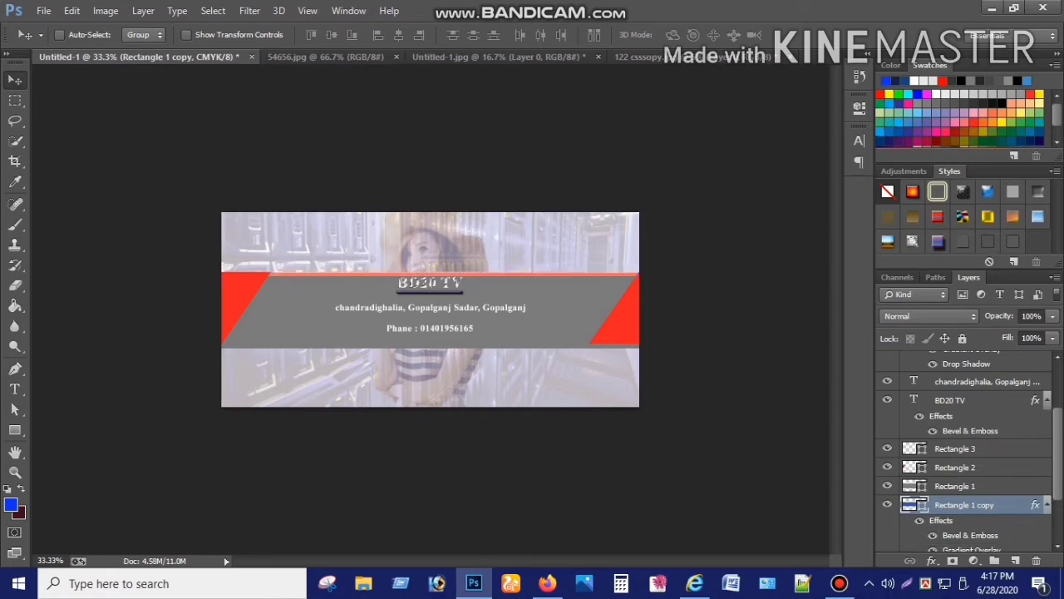
key("ctrl+z")
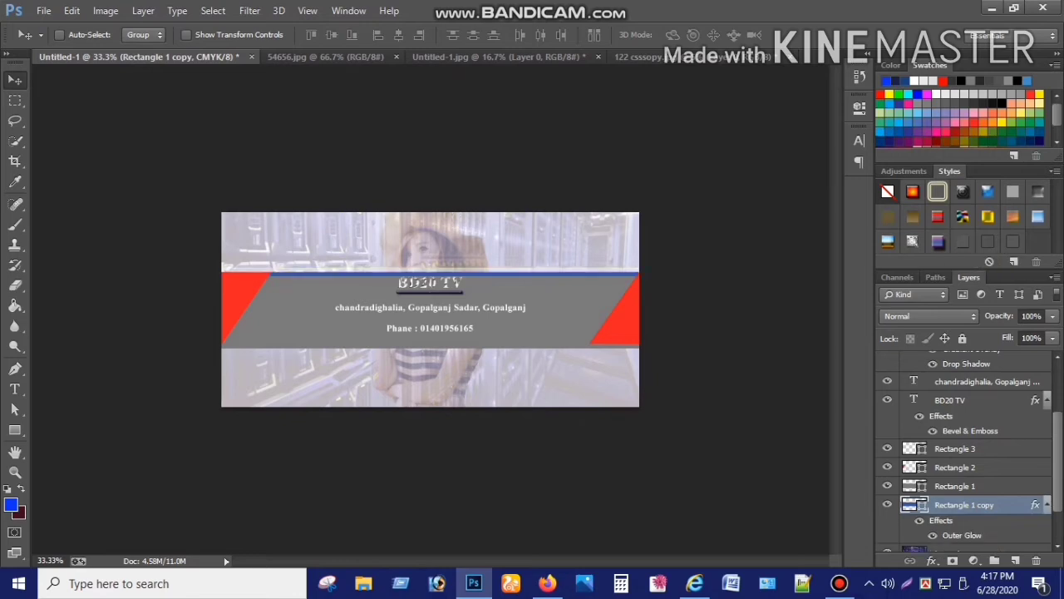
key("ctrl+z")
key("ctrl+z")
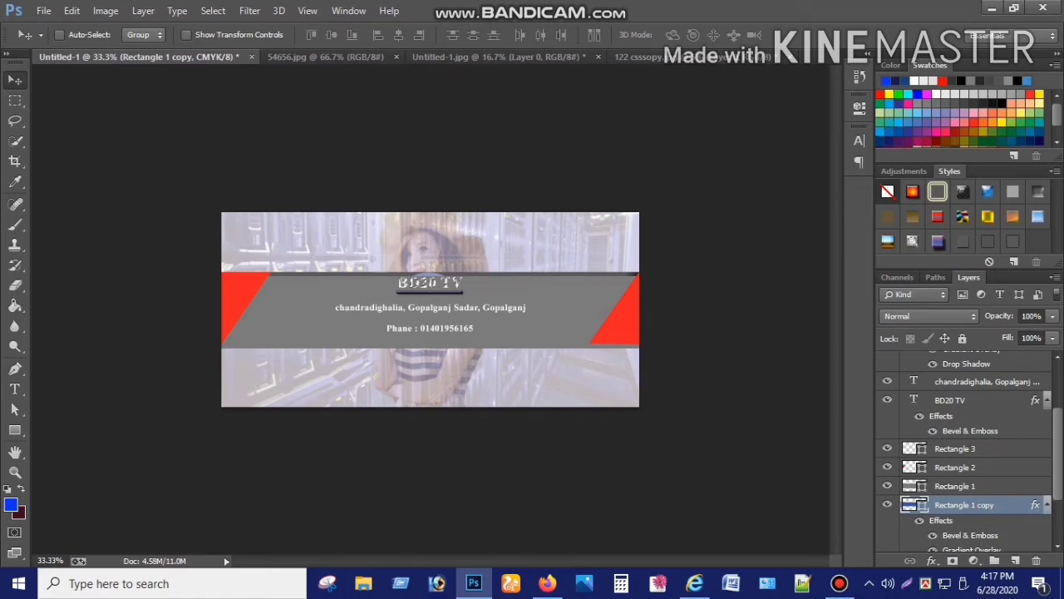
key("ctrl+z")
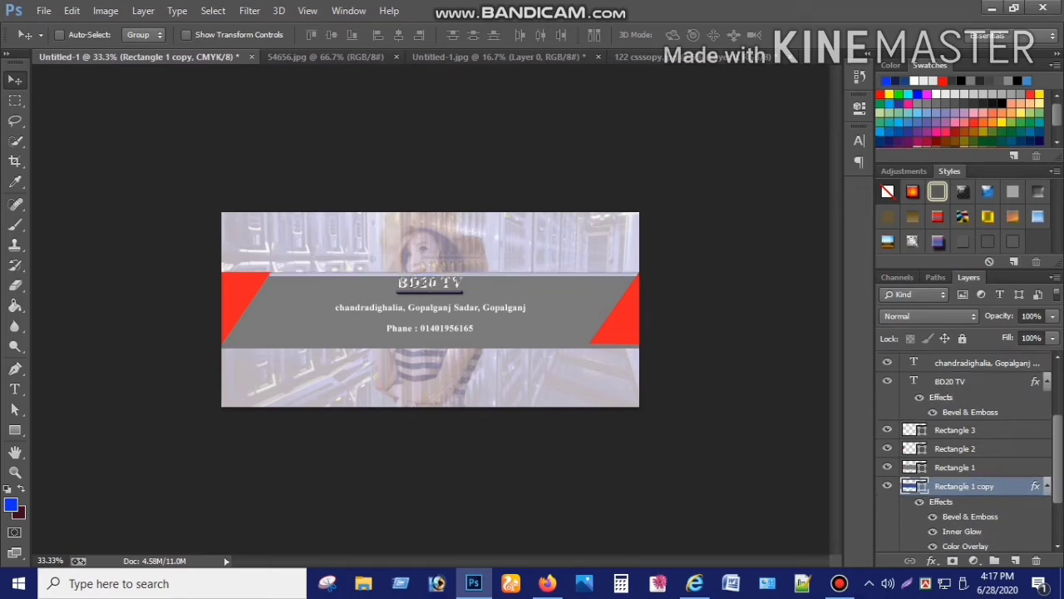
key("alt+bracketright")
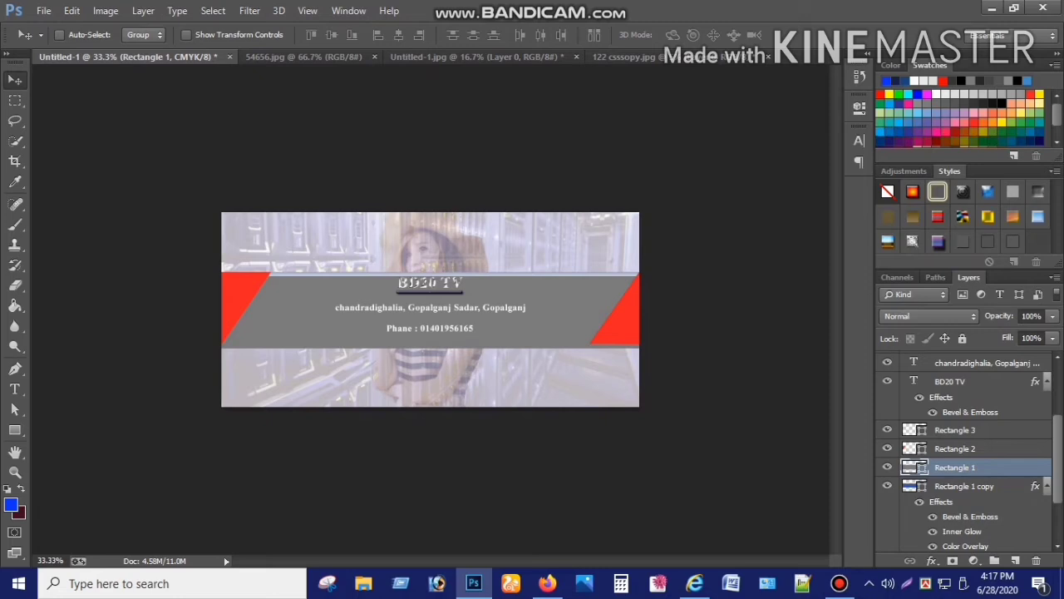
Duplicate the gray band as Rectangle 1 copy 2, squash it thin and align it under the band
left_click_drag(536, 296, 539, 316)
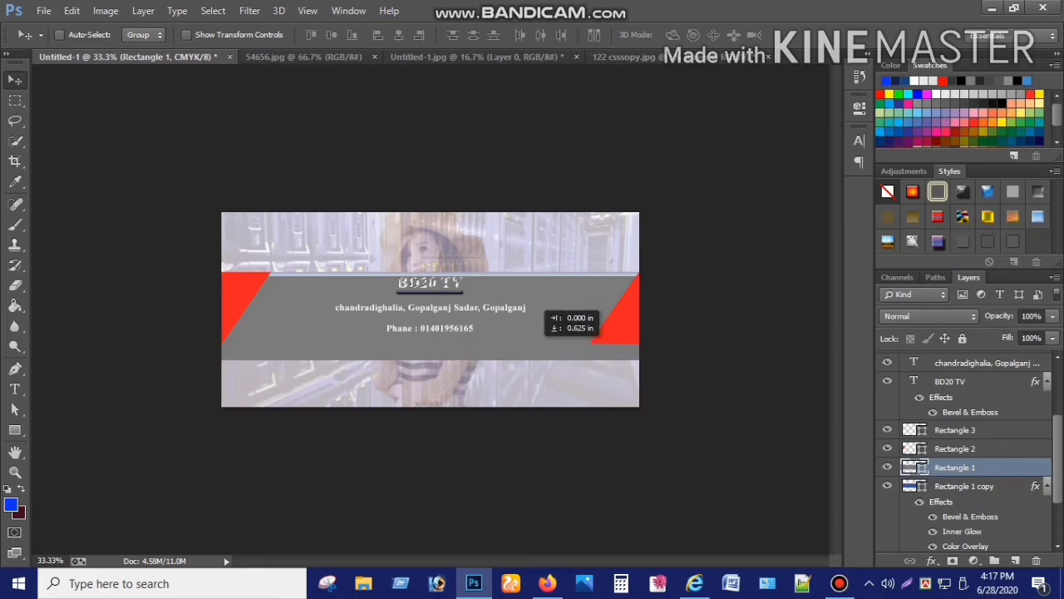
key("ctrl+j")
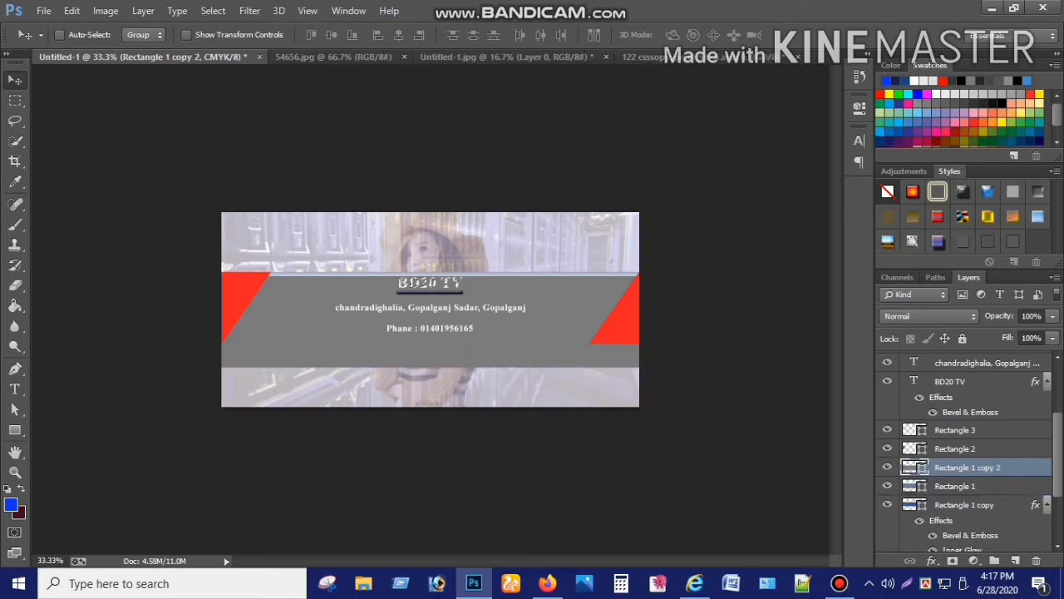
key("ctrl+t")
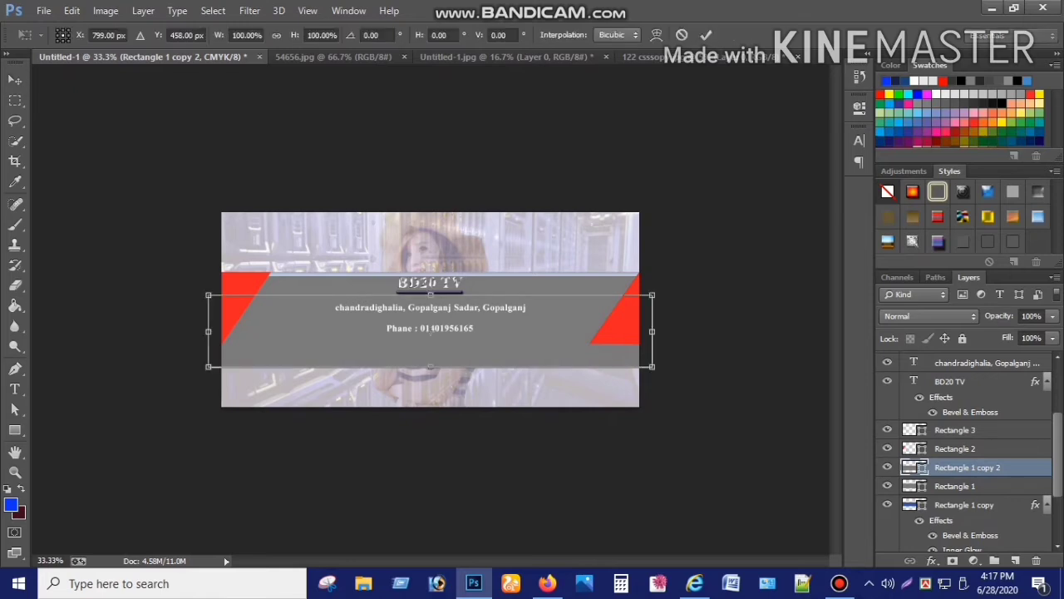
left_click_drag(430, 294, 430, 360)
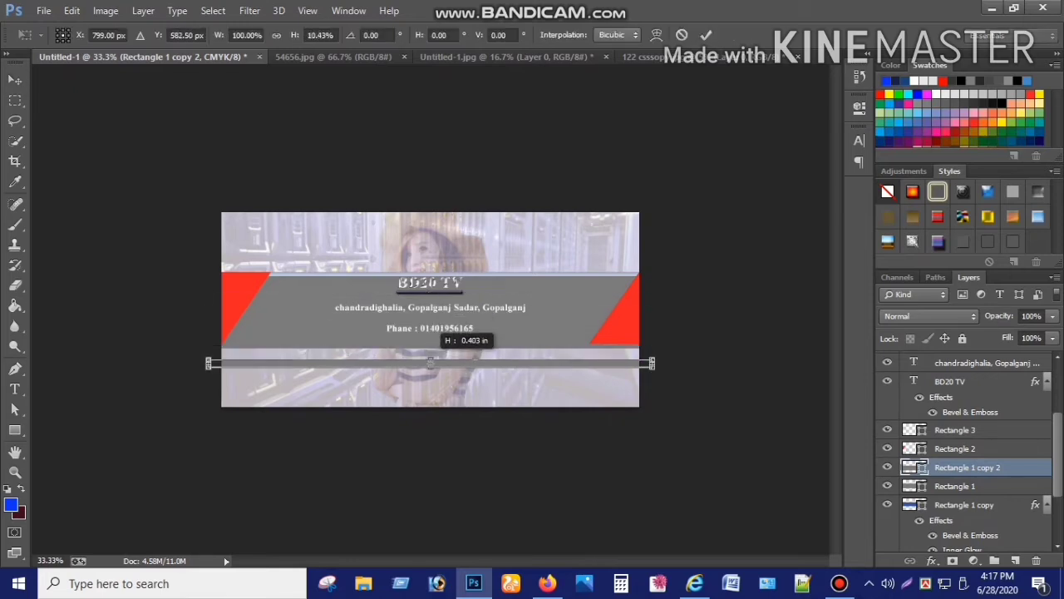
left_click(706, 35)
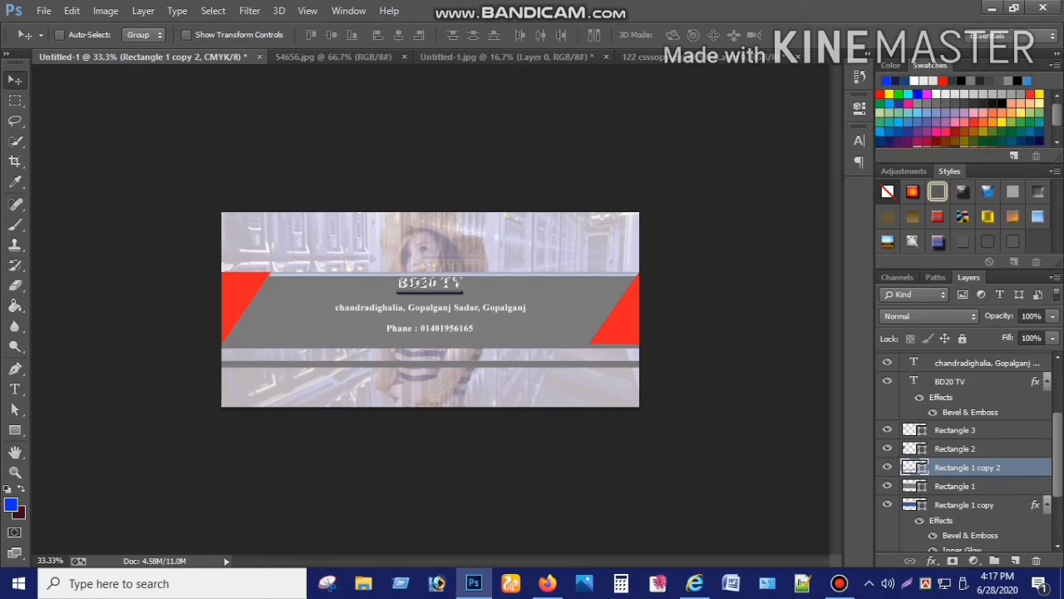
key("shift+Up")
key("shift+Up")
key("shift+Up")
key("shift+Up")
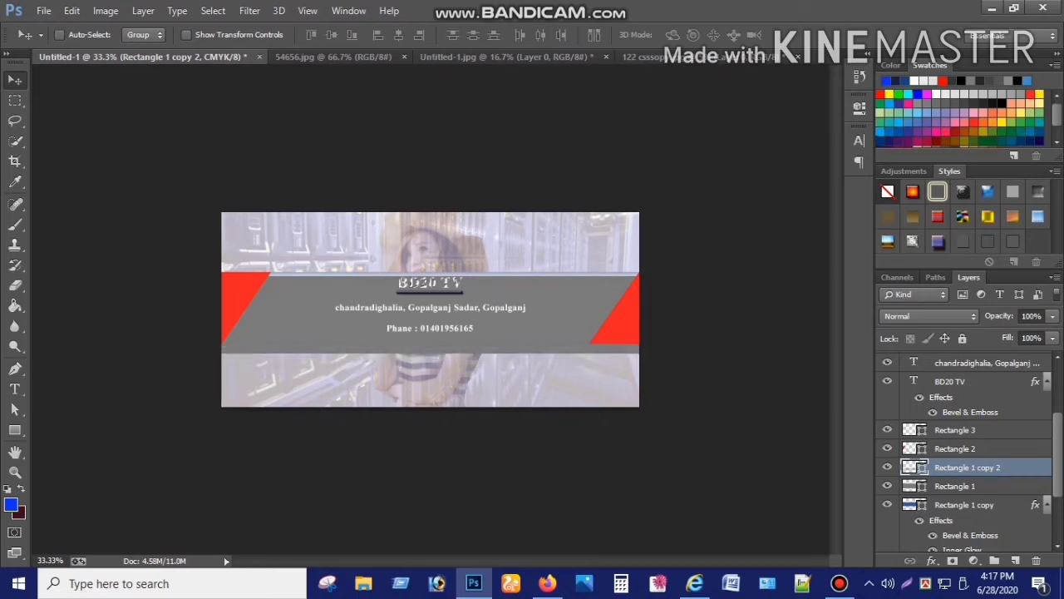
key("shift+Up")
key("shift+Up")
key("shift+Down")
key("shift+Down")
key("shift+Down")
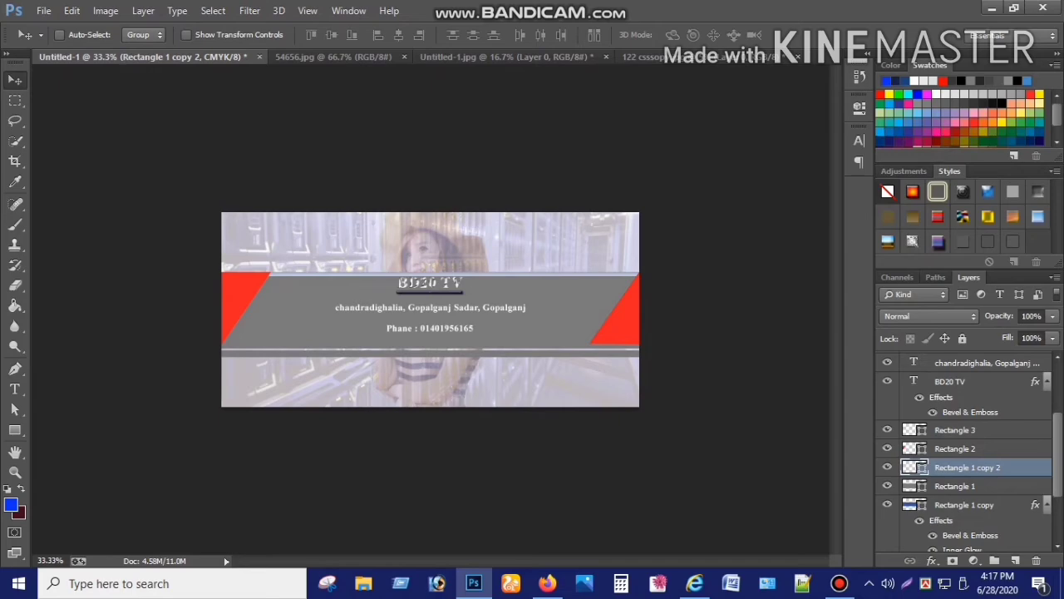
Fill the thin strip with pure blue 0000ff and nudge it against the gray band
double_click(915, 467)
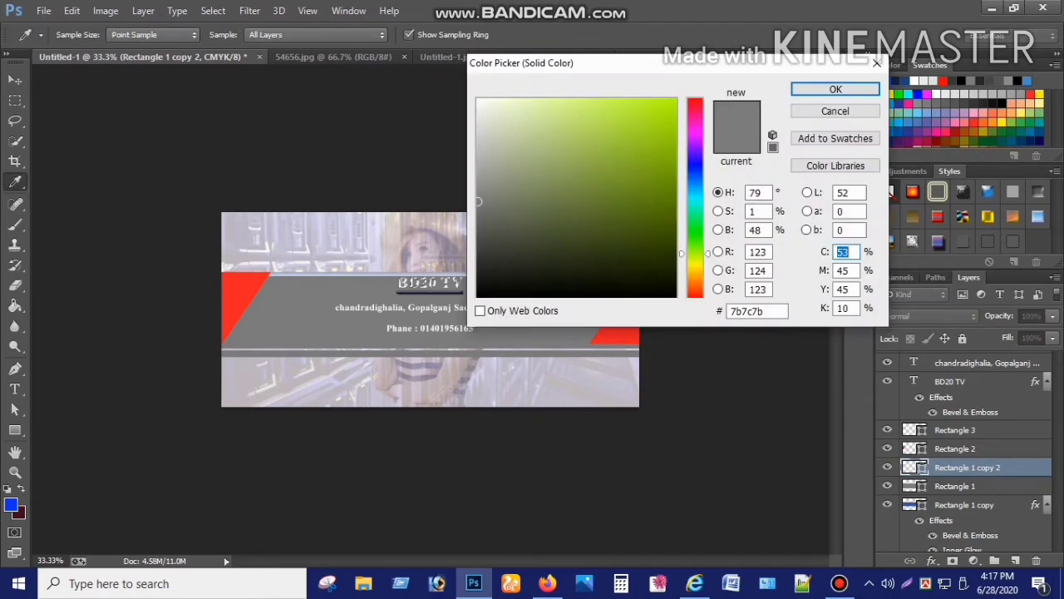
left_click(695, 165)
left_click(676, 100)
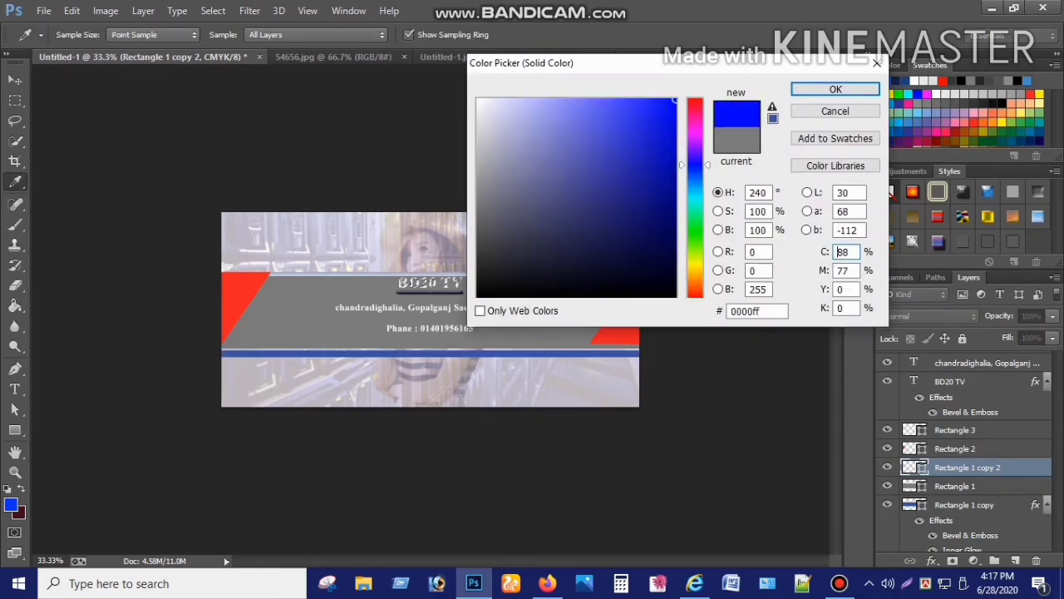
left_click(835, 89)
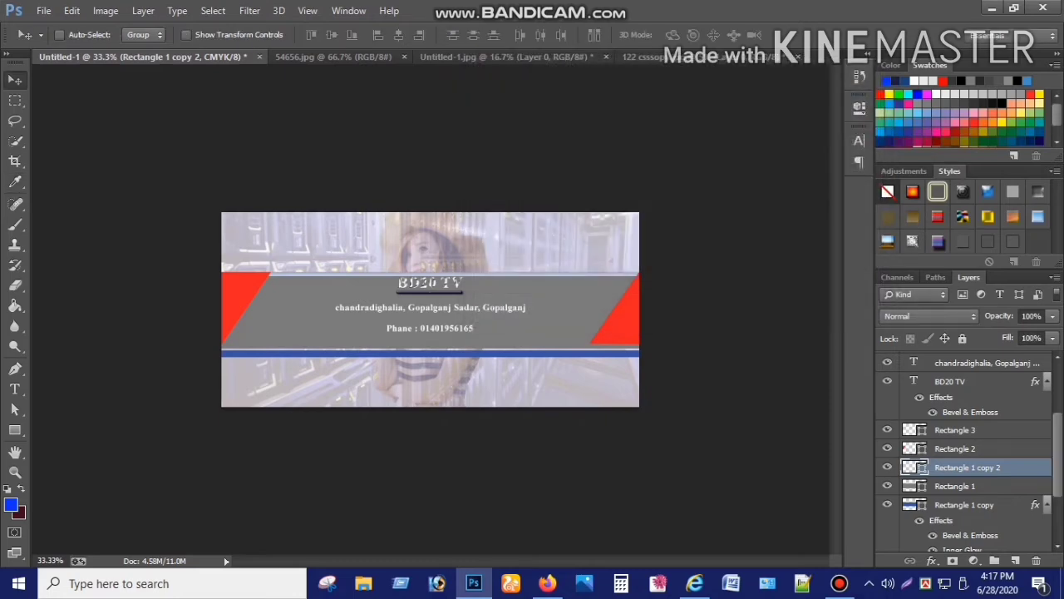
key("Up")
key("Up")
key("Up")
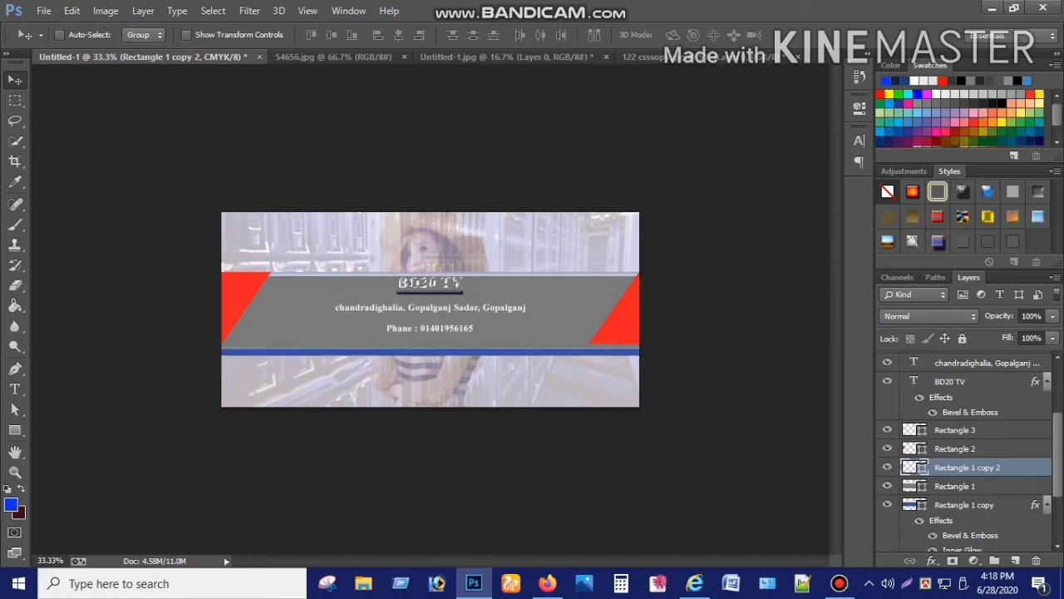
key("Up")
key("Up")
key("Up")
key("Up")
key("Up")
key("Up")
key("Up")
key("Up")
key("Up")
key("Up")
key("Up")
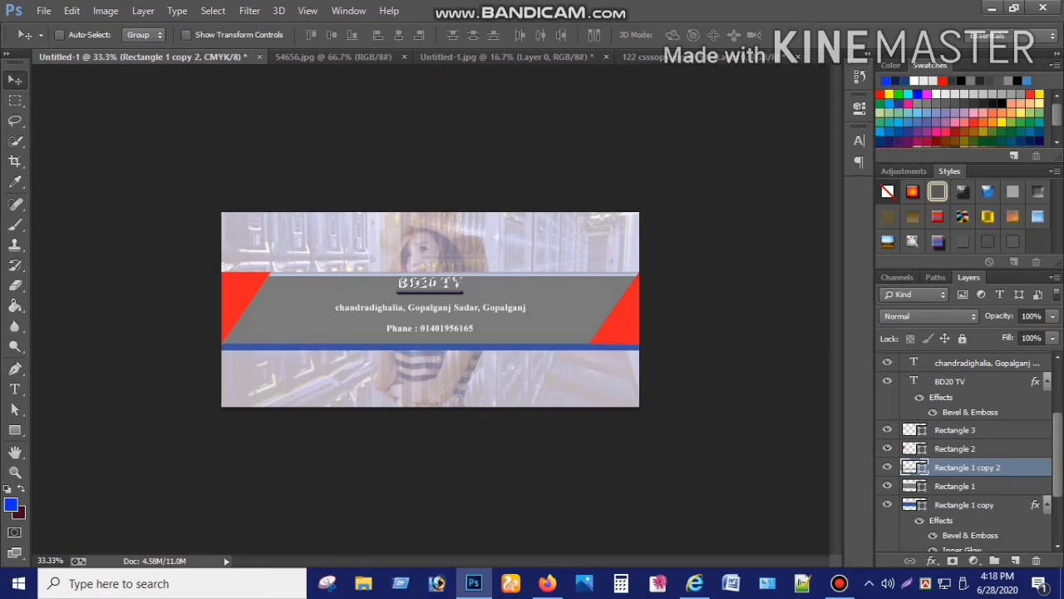
Shrink Rectangle 1 copy 2 to about 69% of its height, leaving its blue fill unchanged
key("ctrl+t")
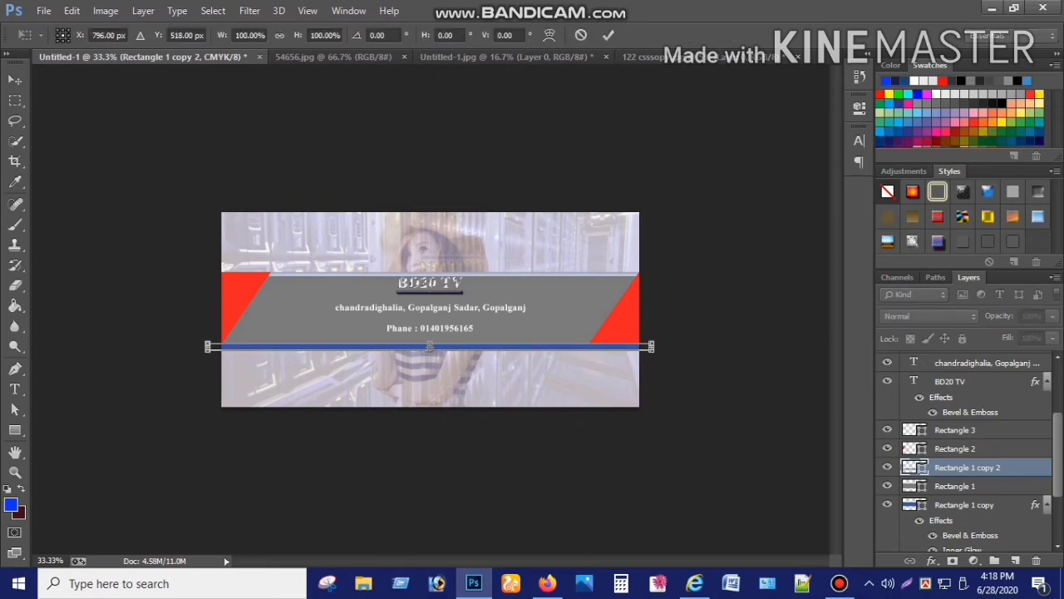
left_click_drag(430, 349, 430, 346)
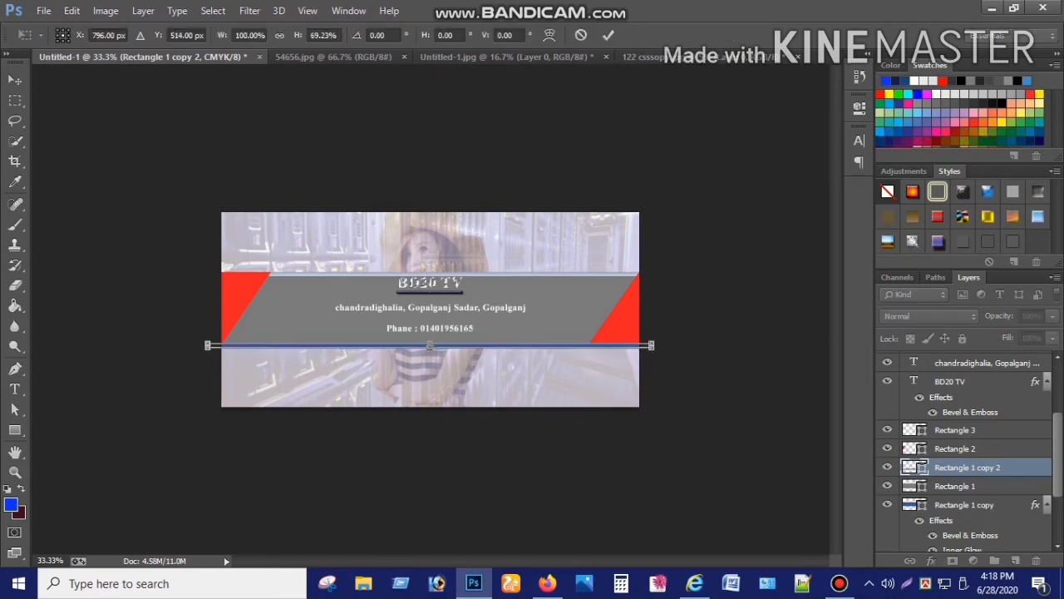
key("Return")
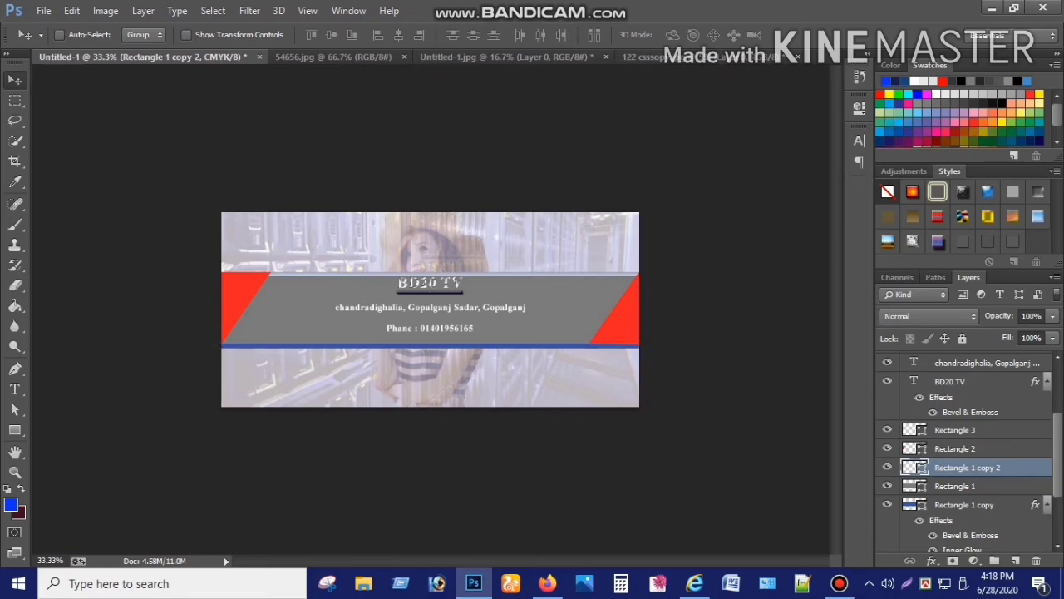
double_click(912, 468)
left_click(851, 89)
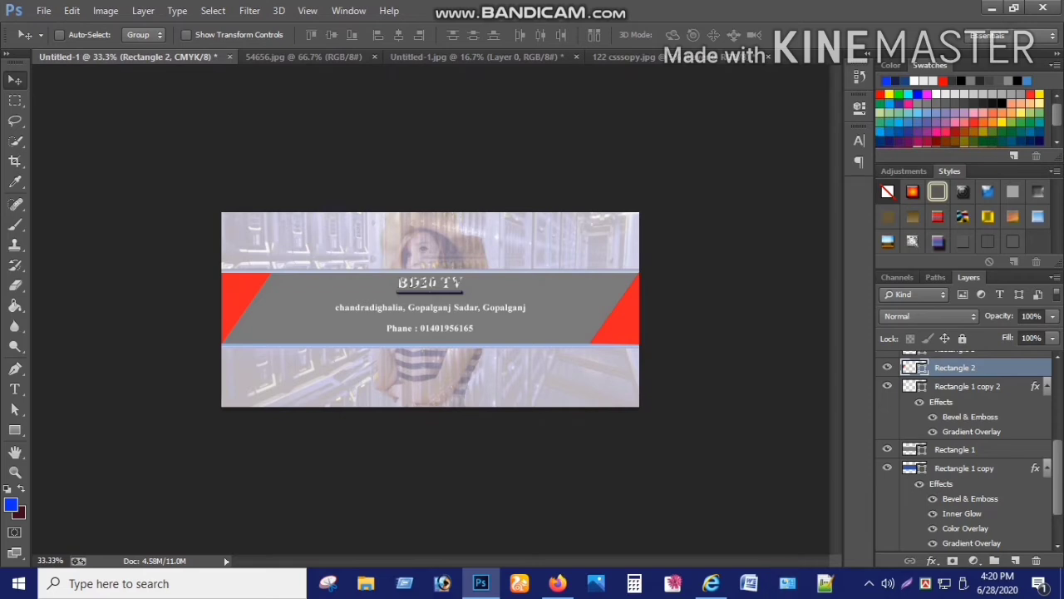
scroll(964, 449, "down", 2)
left_click(957, 541)
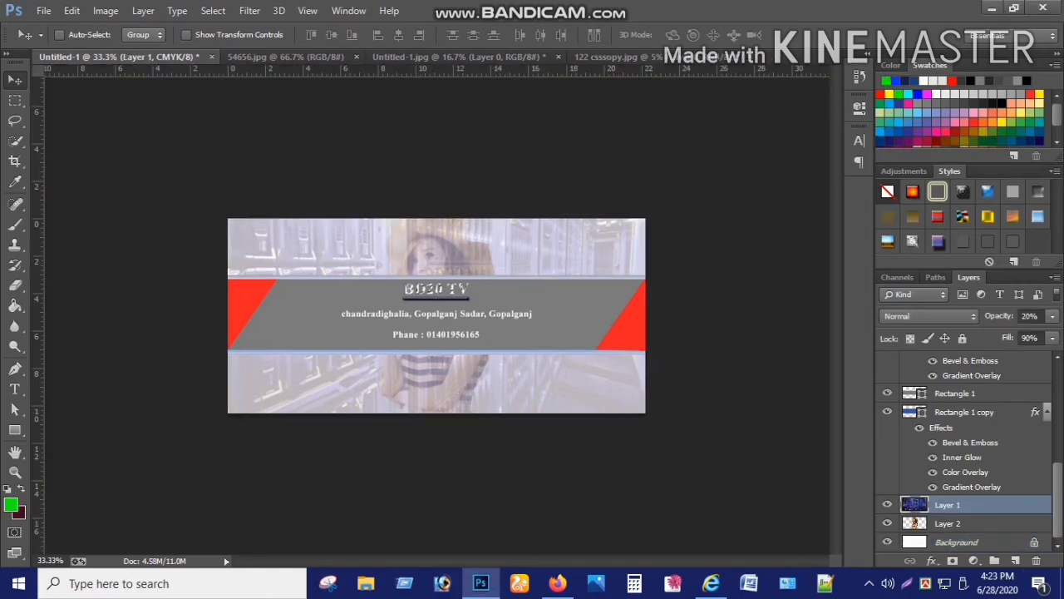
Add a relative 0.5-inch width and height to the canvas, filled with the Background colour
left_click(956, 542)
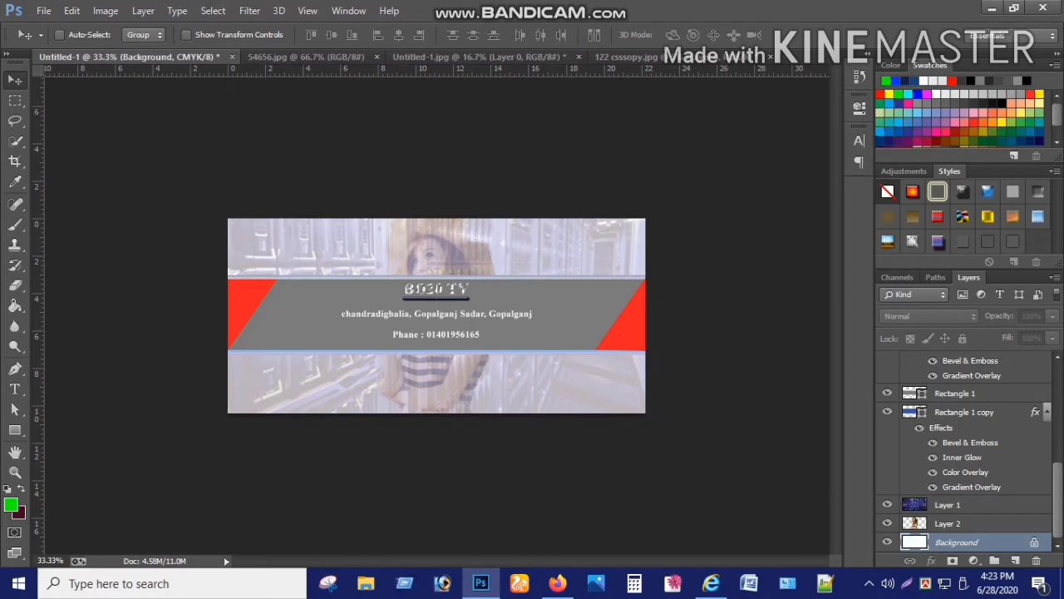
left_click(106, 10)
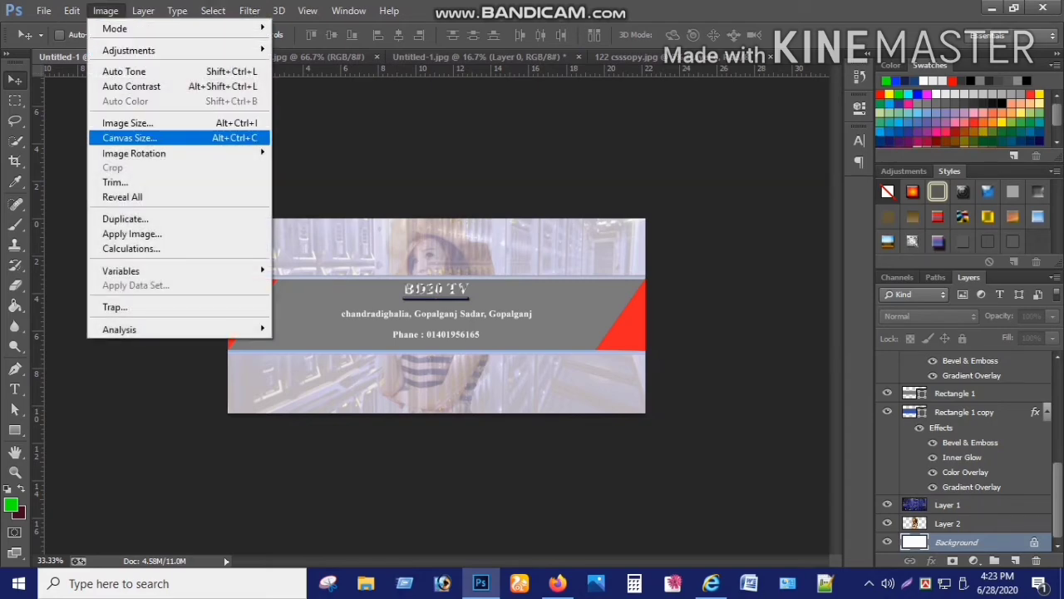
left_click(125, 138)
left_click_drag(512, 105, 786, 91)
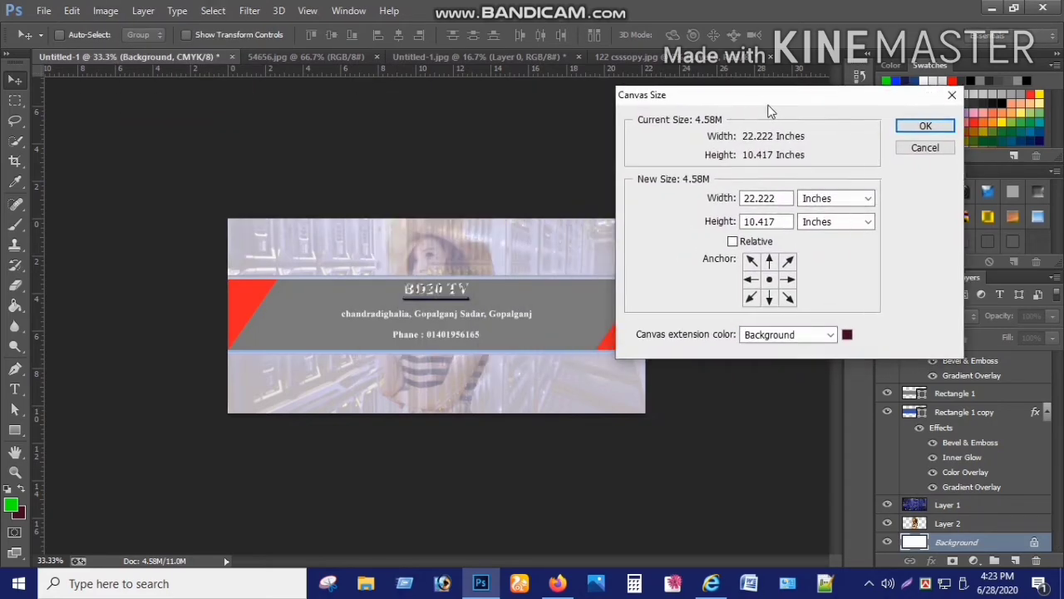
left_click(749, 236)
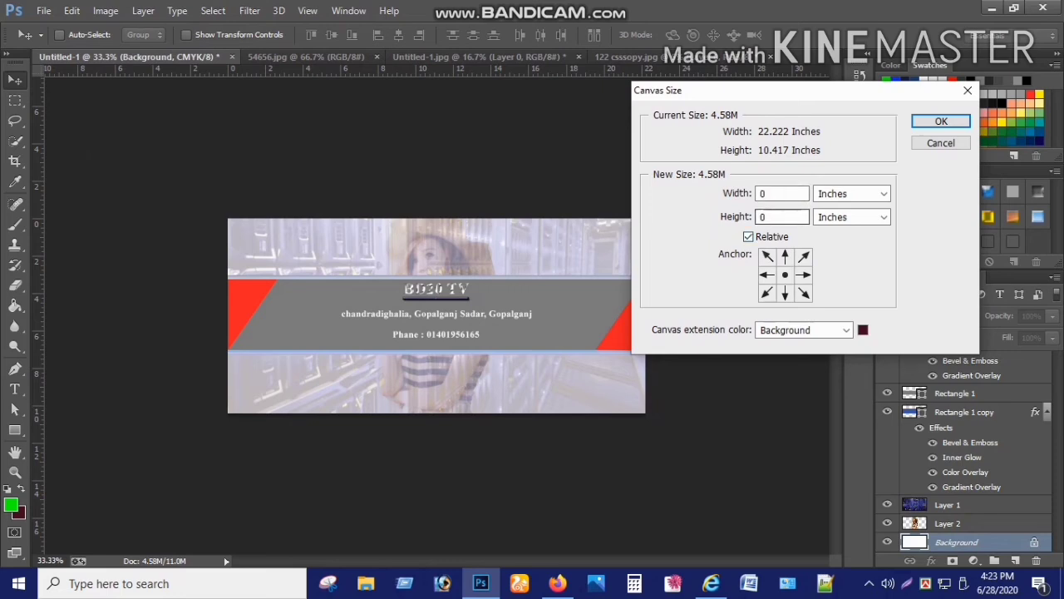
key("Tab")
type(".")
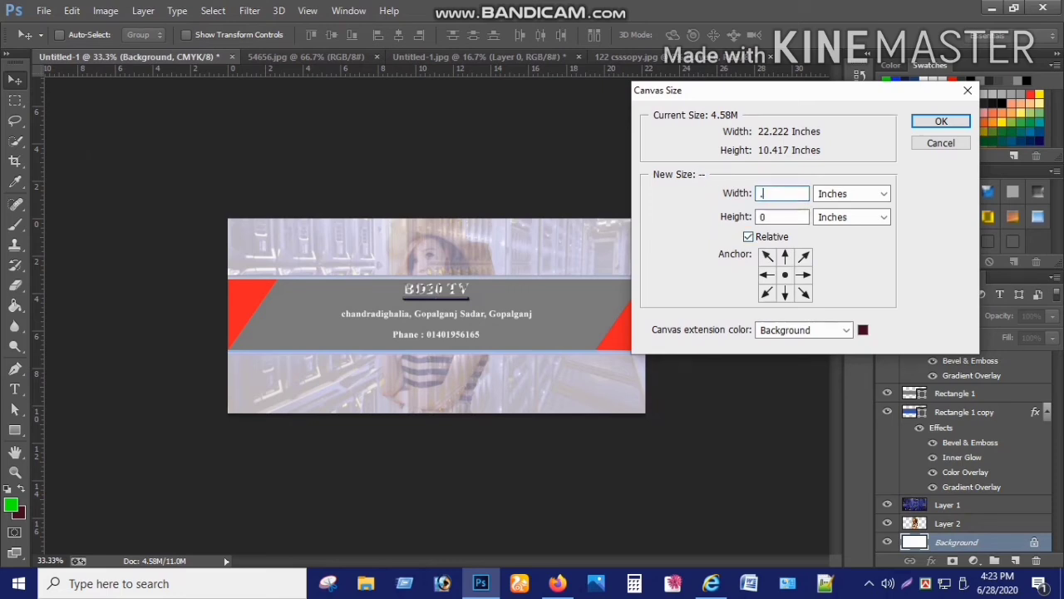
type("5")
key("Tab")
type(".")
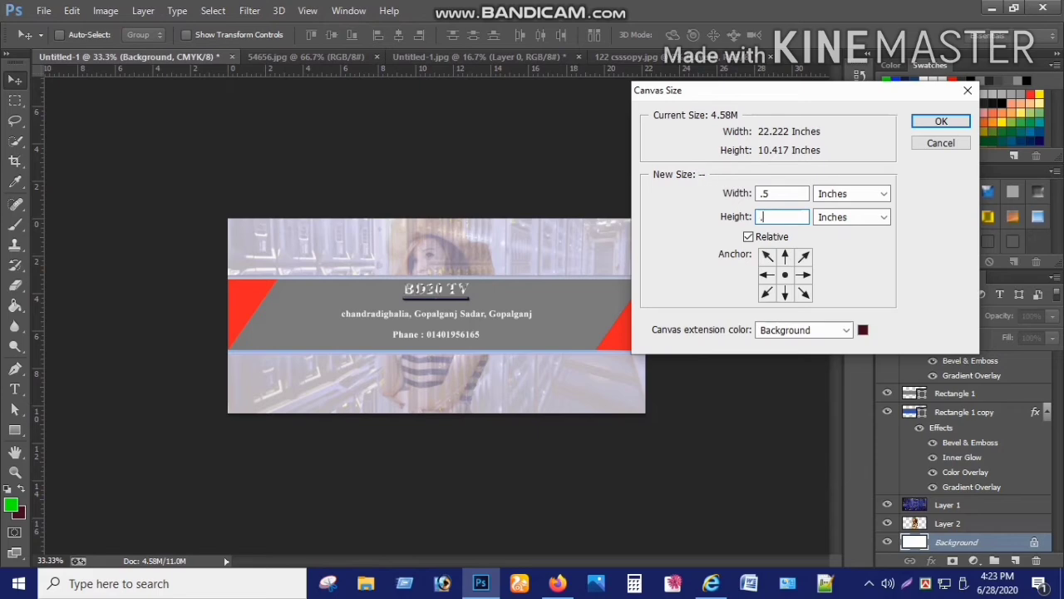
type("5")
key("Return")
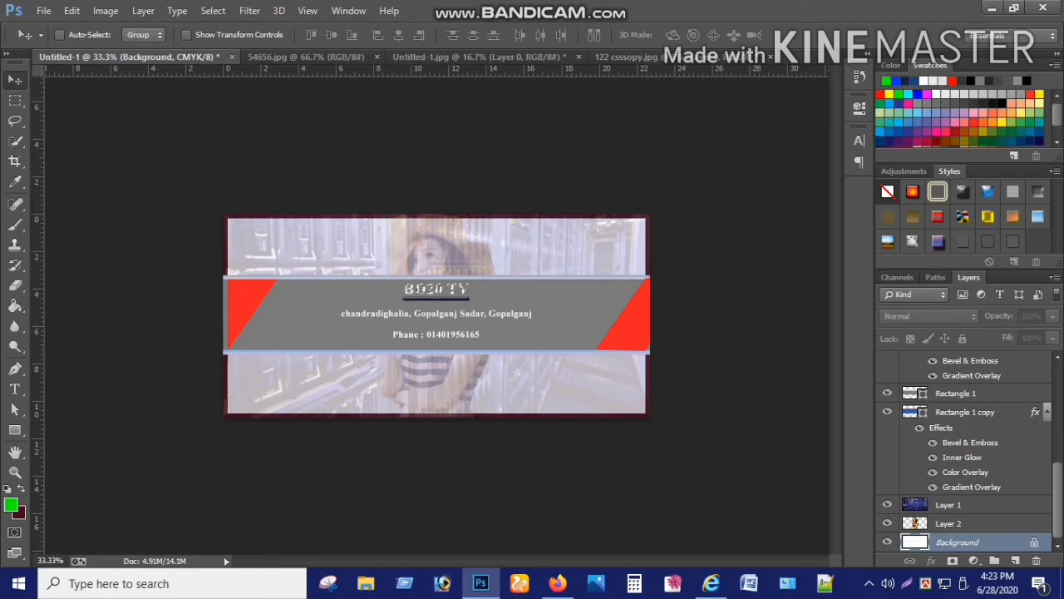
key("alt+bracketright")
Select the band layers Rectangle 2, Rectangle 1, Rectangle 1 copy and copy 2, discarding an accidental Layer 3
scroll(965, 449, "up", 3)
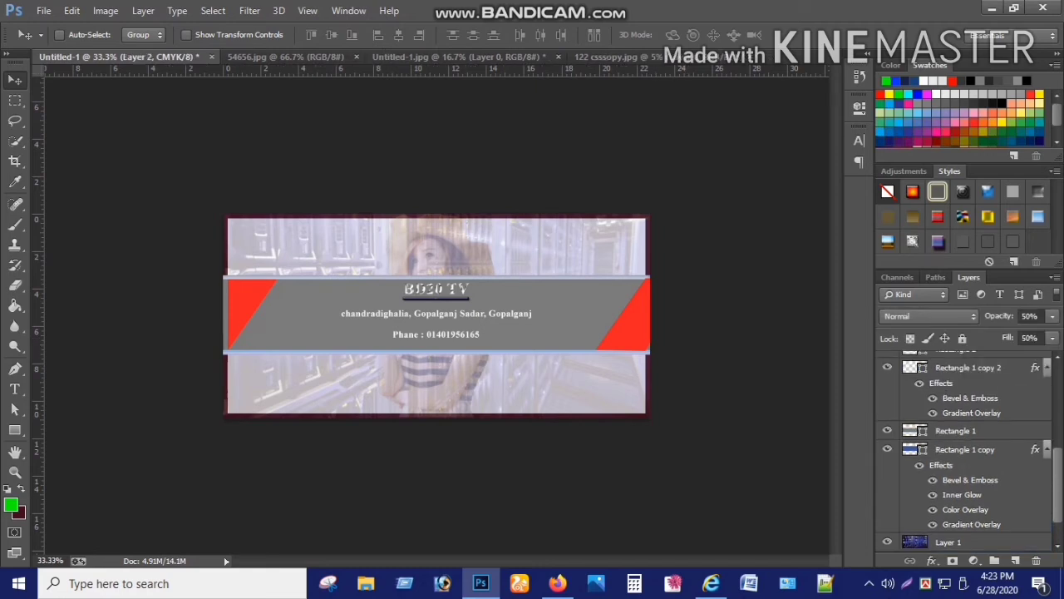
scroll(965, 449, "up", 3)
left_click(956, 460)
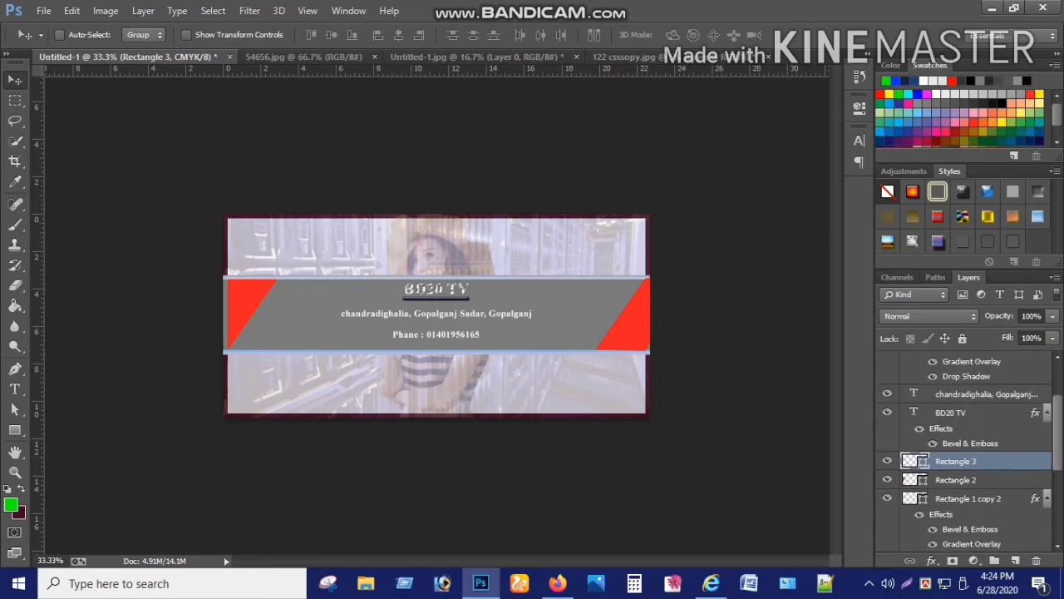
left_click(1016, 560)
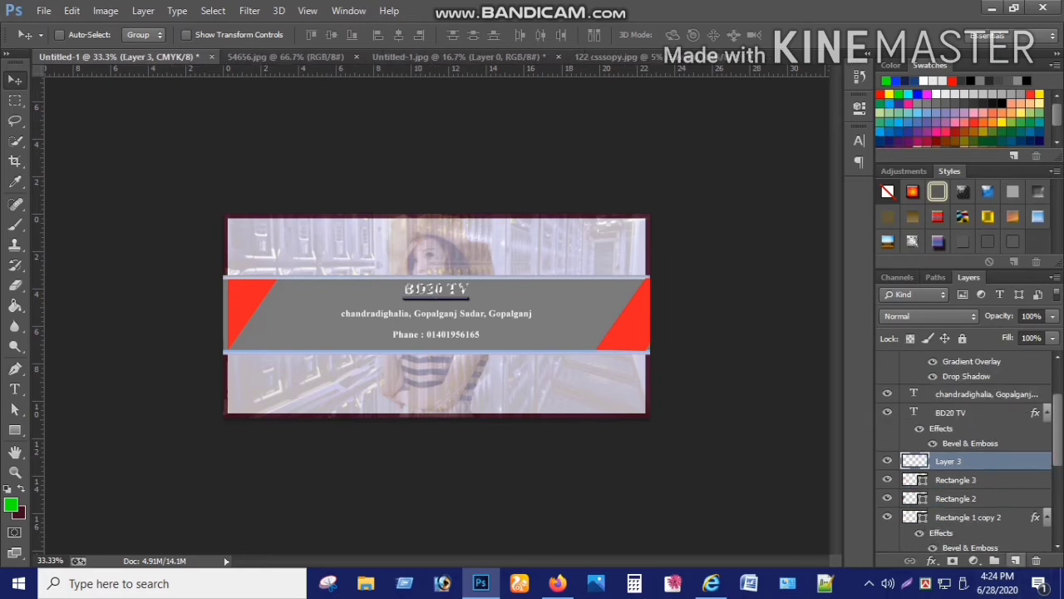
key("ctrl+z")
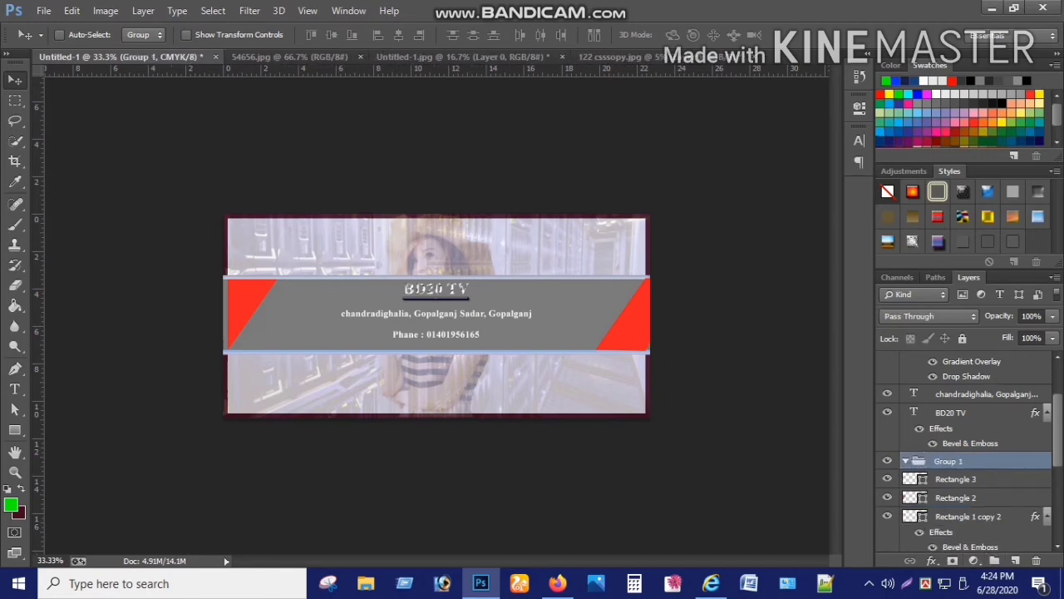
key("alt+bracketleft")
key("shift+alt+bracketleft")
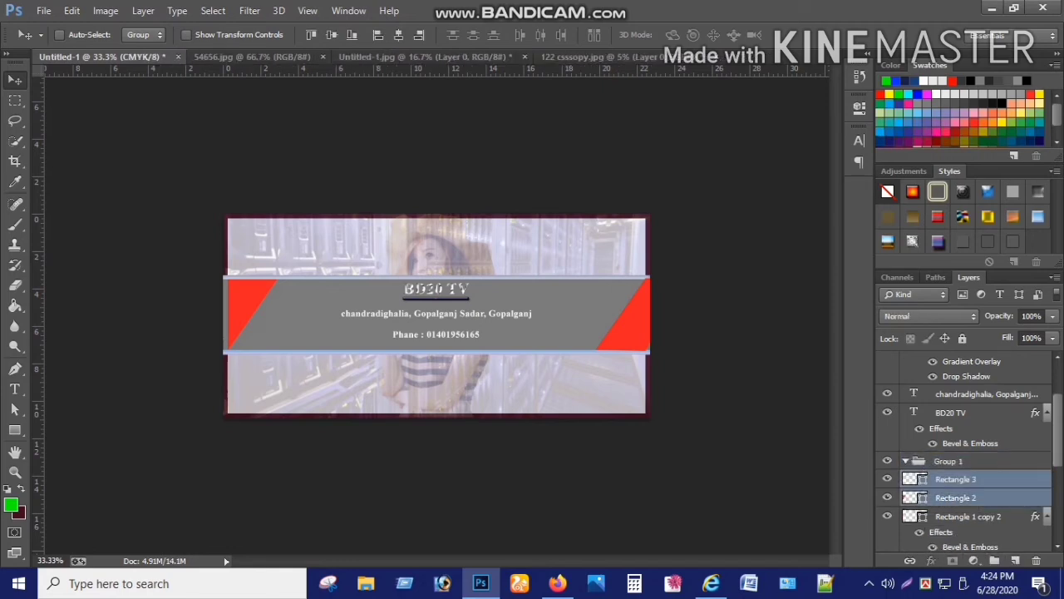
key("alt+bracketleft")
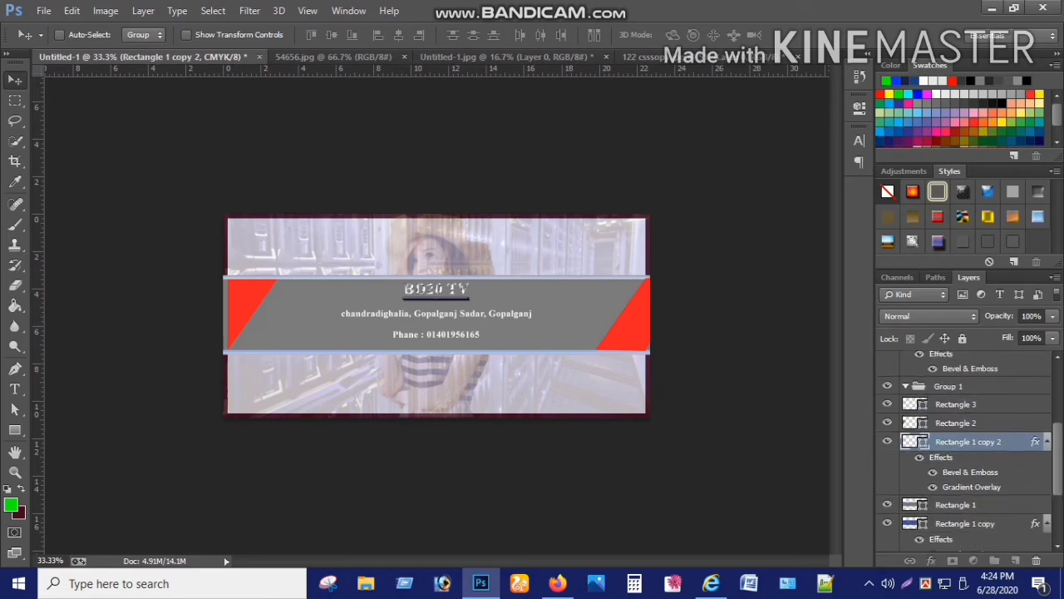
key("shift+alt+bracketleft")
key("shift+alt+bracketleft")
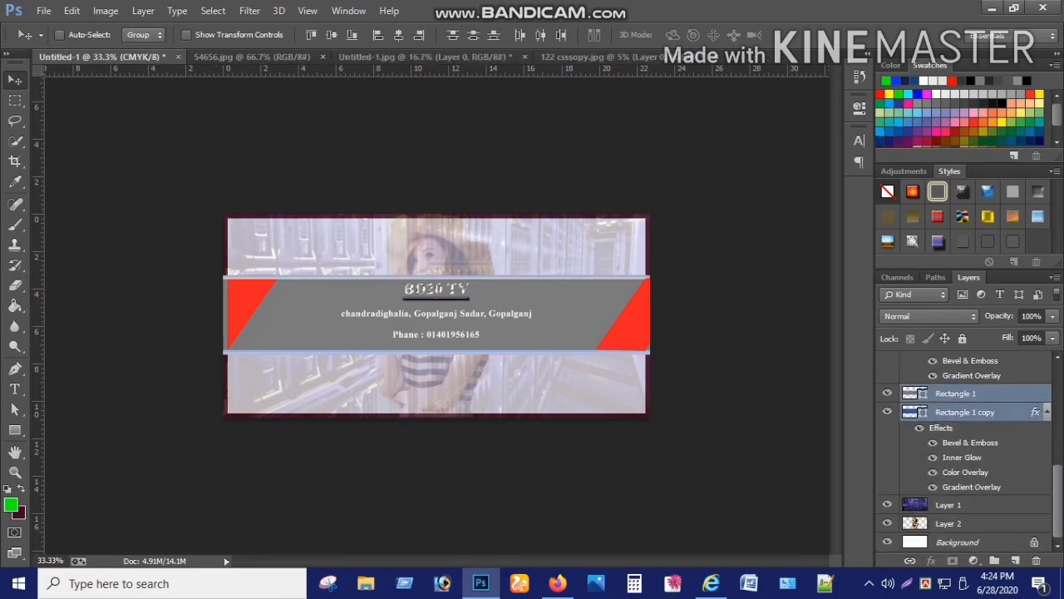
Add Rectangle 3 and Rectangle 2 to the selection and drag them all into Group 1
scroll(965, 449, "up", 2)
scroll(964, 449, "up", 2)
scroll(965, 449, "up", 2)
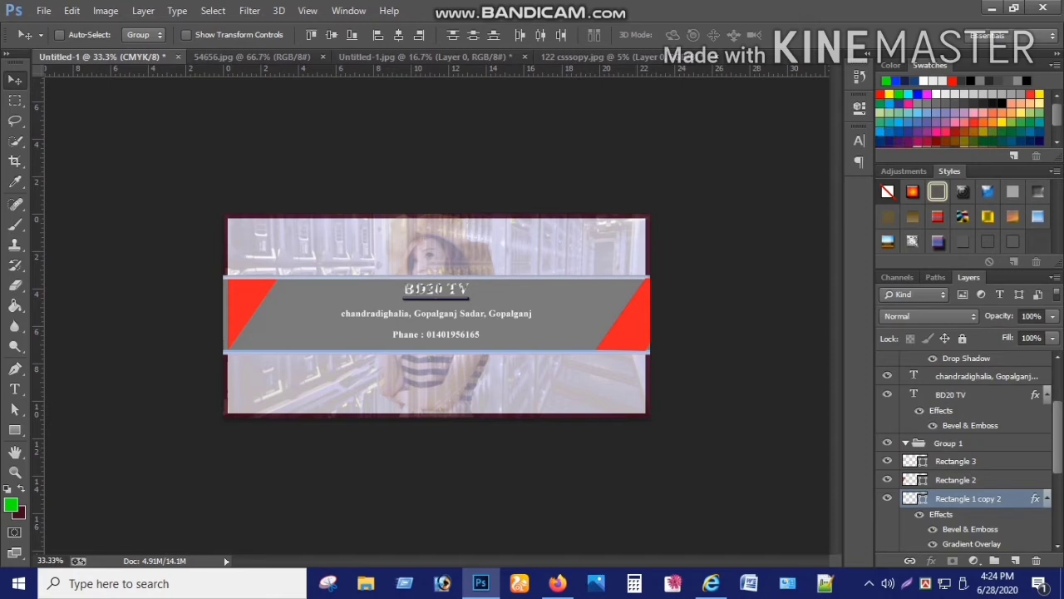
scroll(964, 449, "down", 2)
scroll(965, 450, "down", 2)
scroll(965, 449, "down", 1)
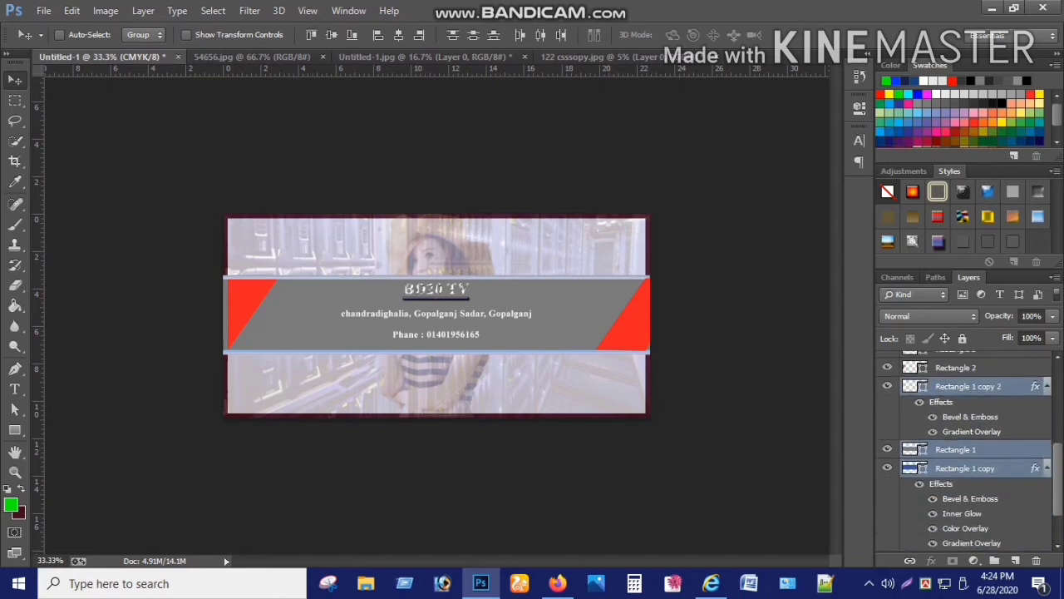
scroll(965, 449, "up", 1)
scroll(965, 449, "up", 1)
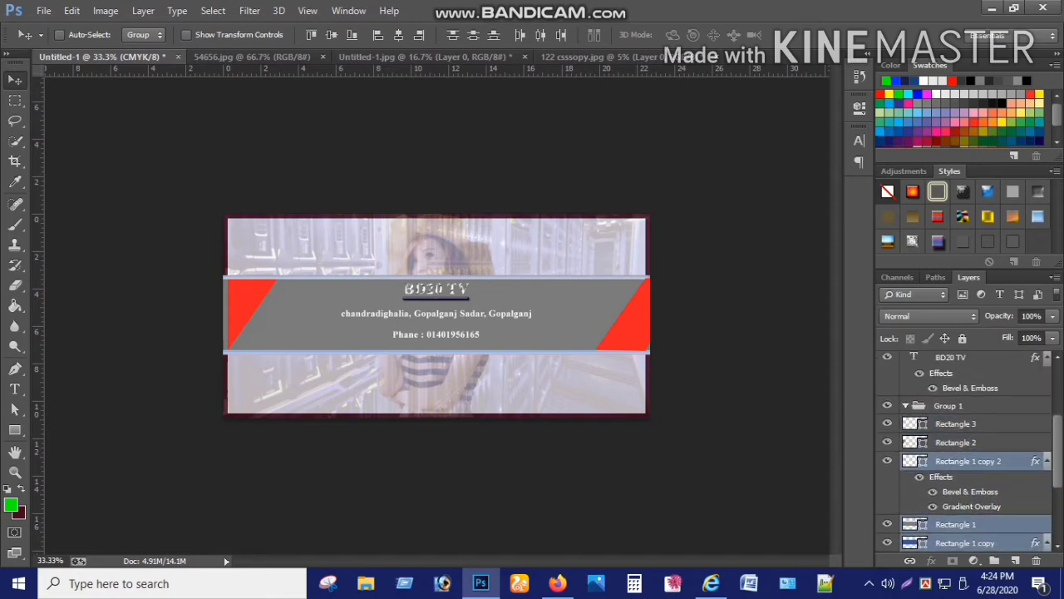
left_click(956, 423, "ctrl")
left_click(957, 442, "ctrl")
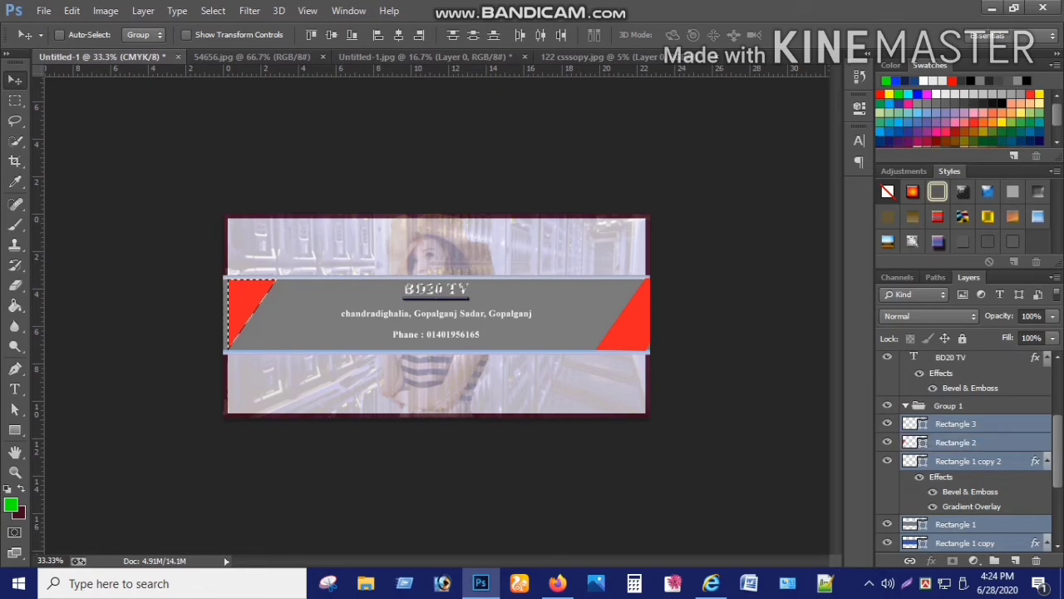
left_click_drag(956, 441, 948, 404)
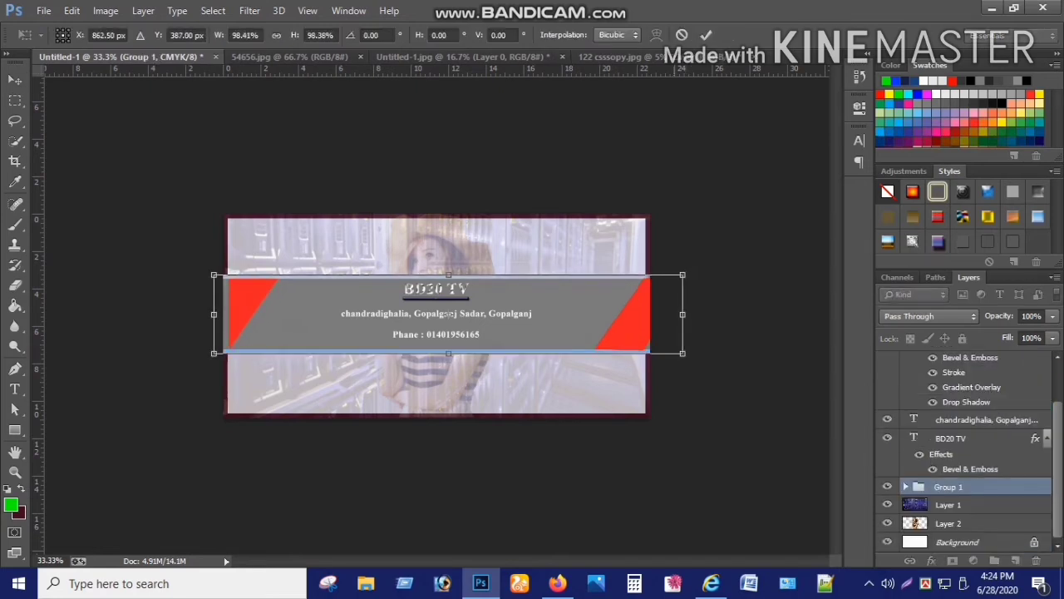
left_click(706, 34)
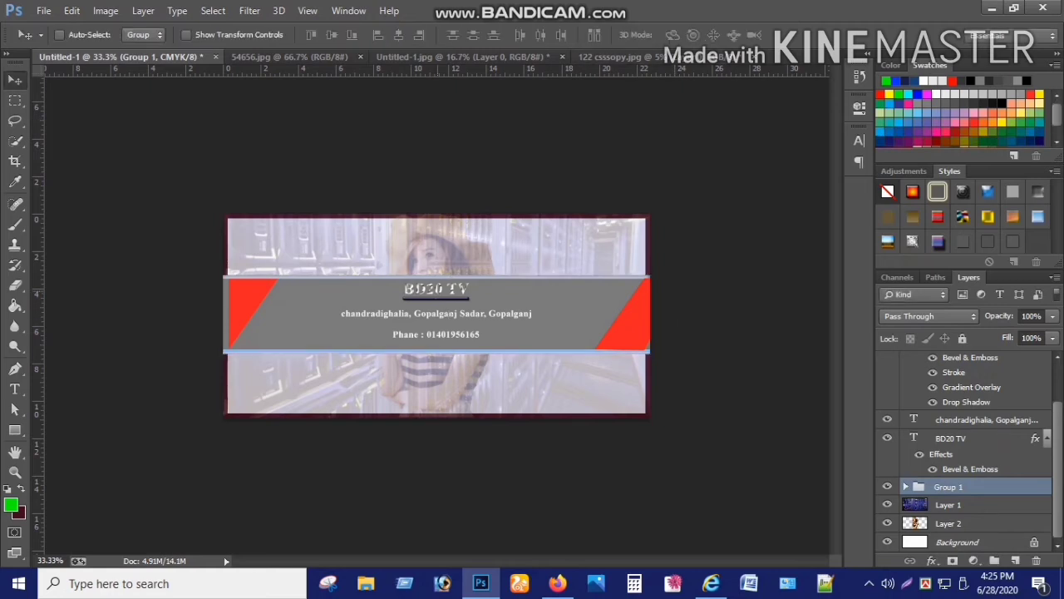
Test-nudge Group 1 up and down, leaving it in its original position
key("Up")
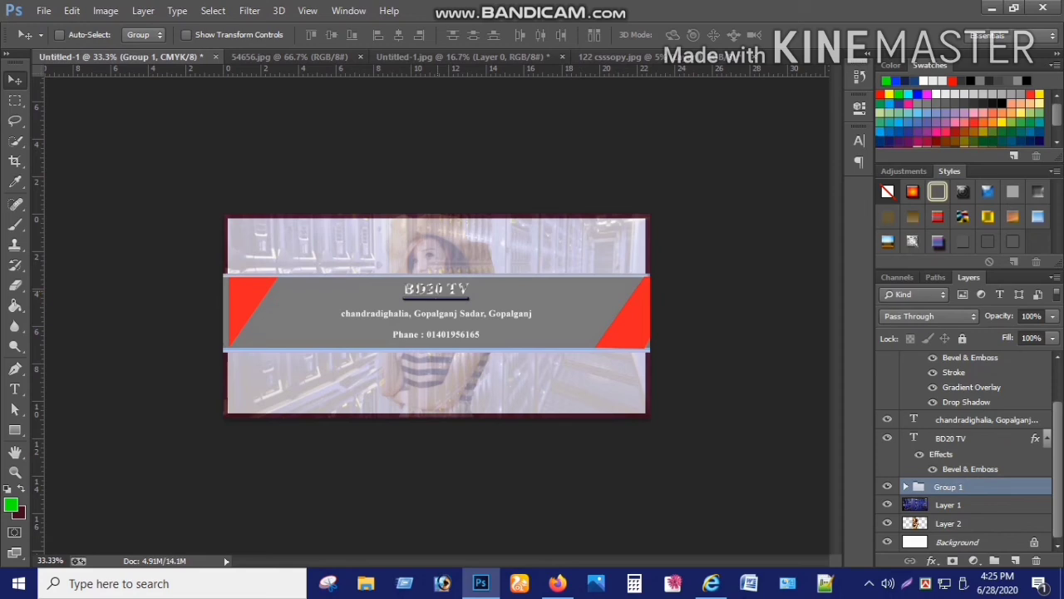
key("Down")
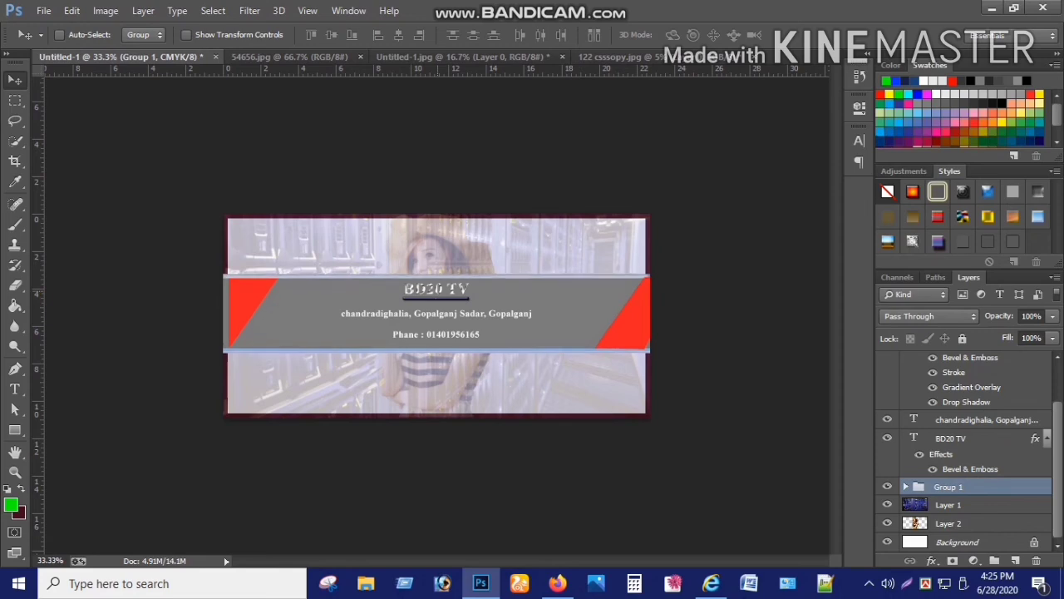
key("Up")
key("Down")
Zoom to 50% and drag vertical guides to the banner's left and right edges
key("ctrl+plus")
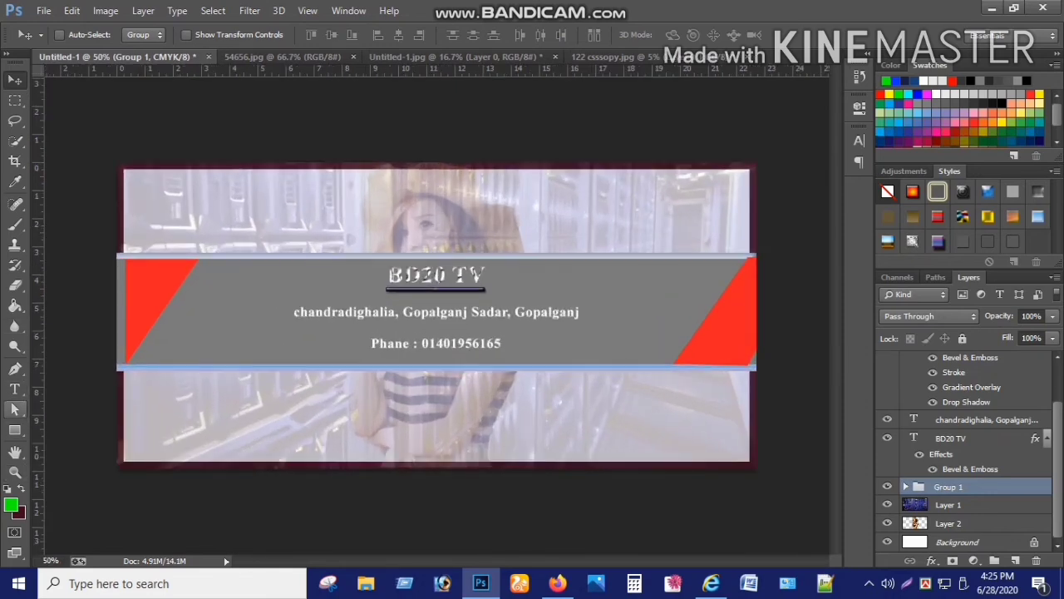
left_click(15, 369)
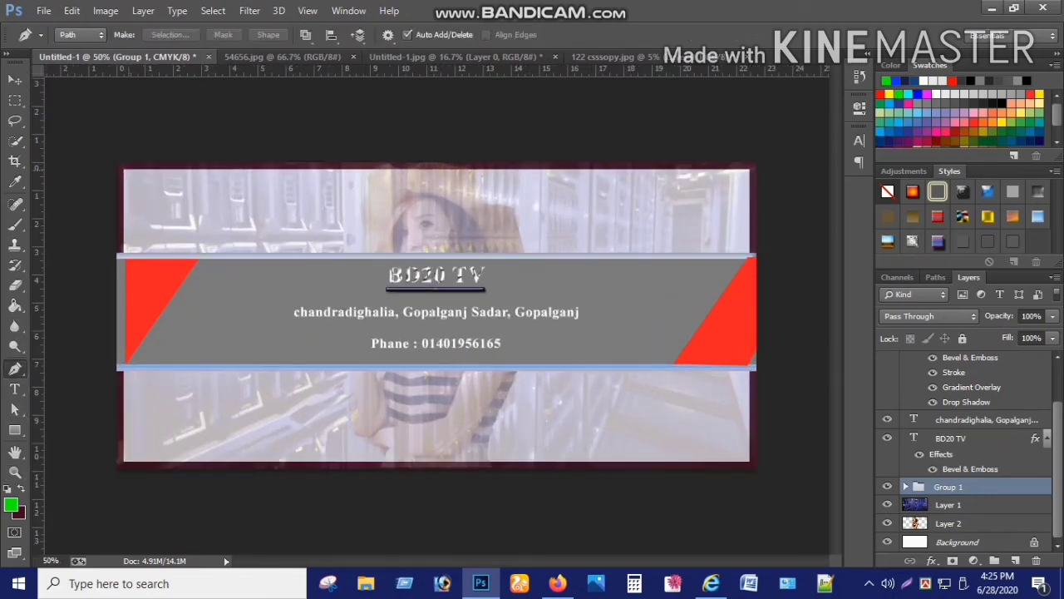
left_click_drag(33, 204, 124, 204)
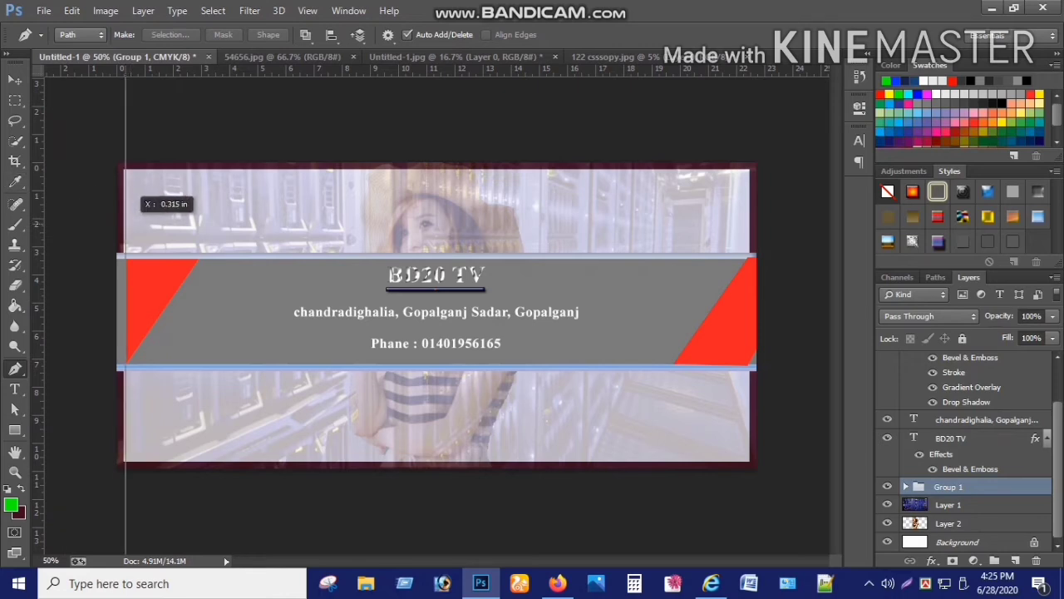
left_click_drag(125, 204, 125, 203)
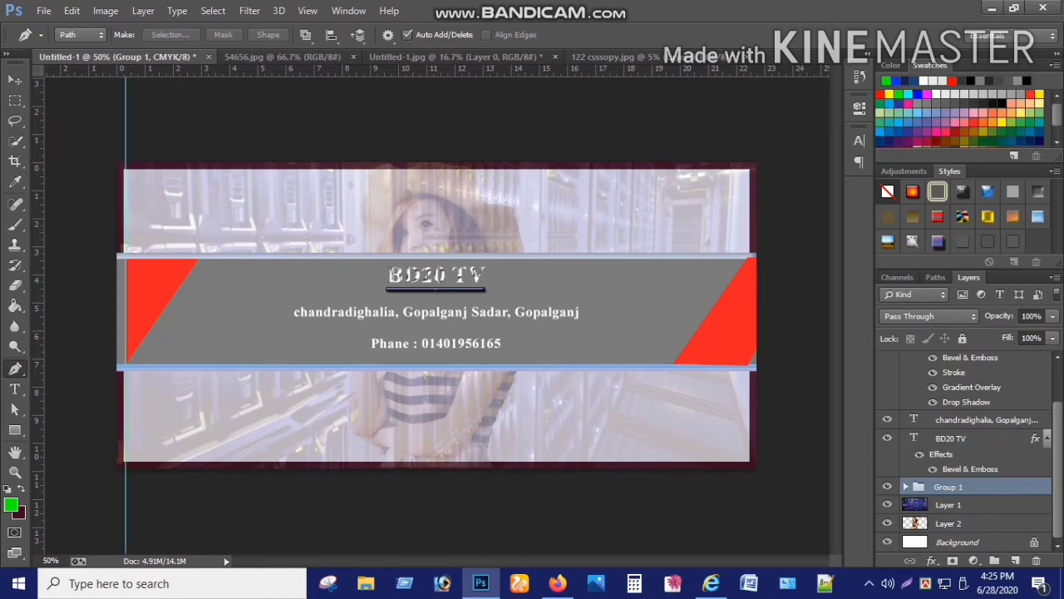
left_click_drag(33, 266, 749, 285)
key("v")
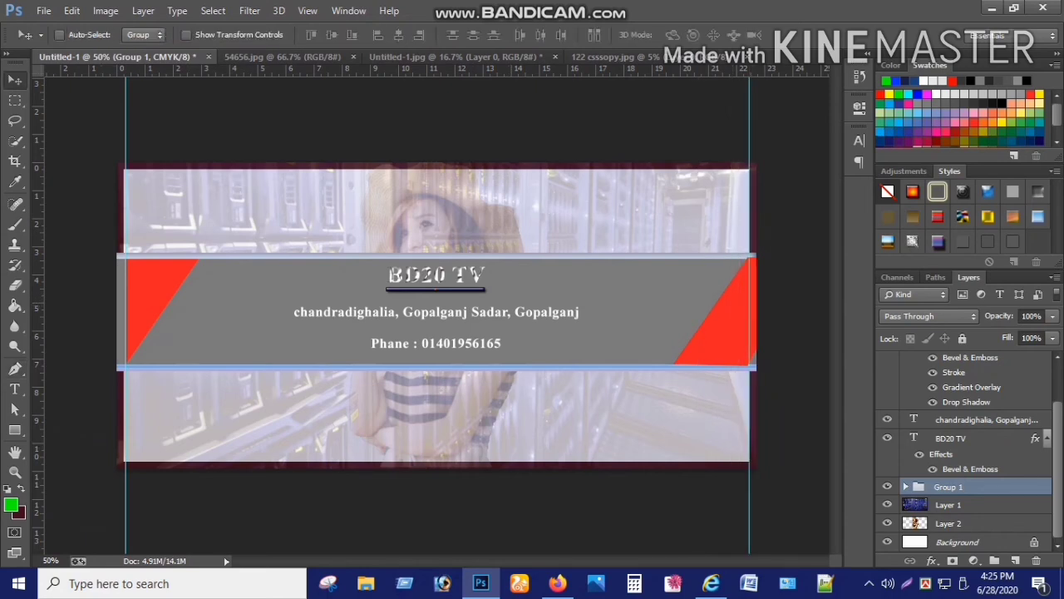
left_click_drag(125, 83, 126, 87)
Stretch the band group out to the banner's left edge and shift it slightly left
key("ctrl+t")
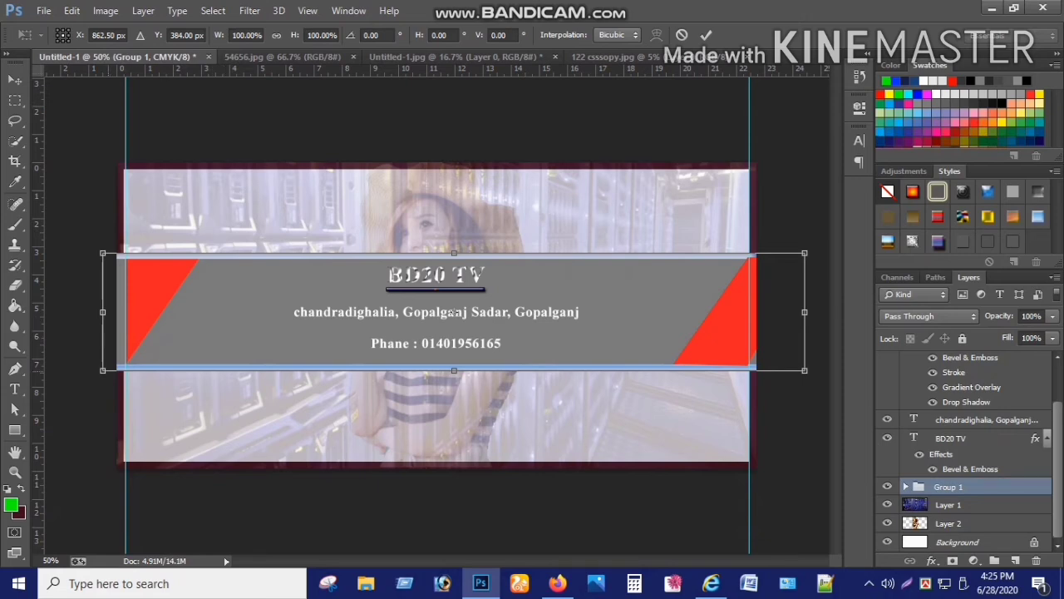
left_click_drag(103, 370, 99, 371)
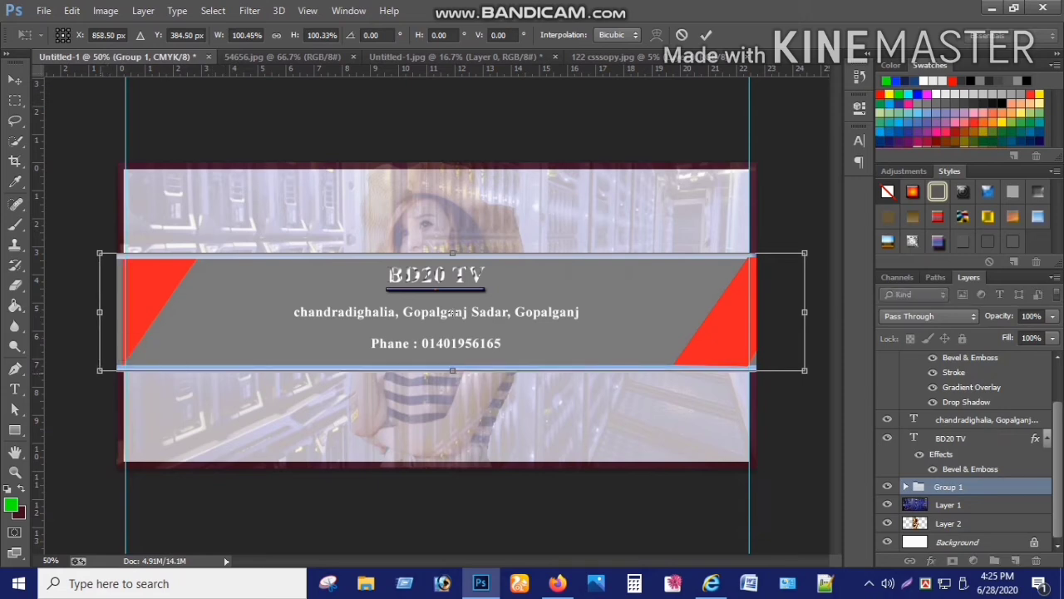
left_click(706, 34)
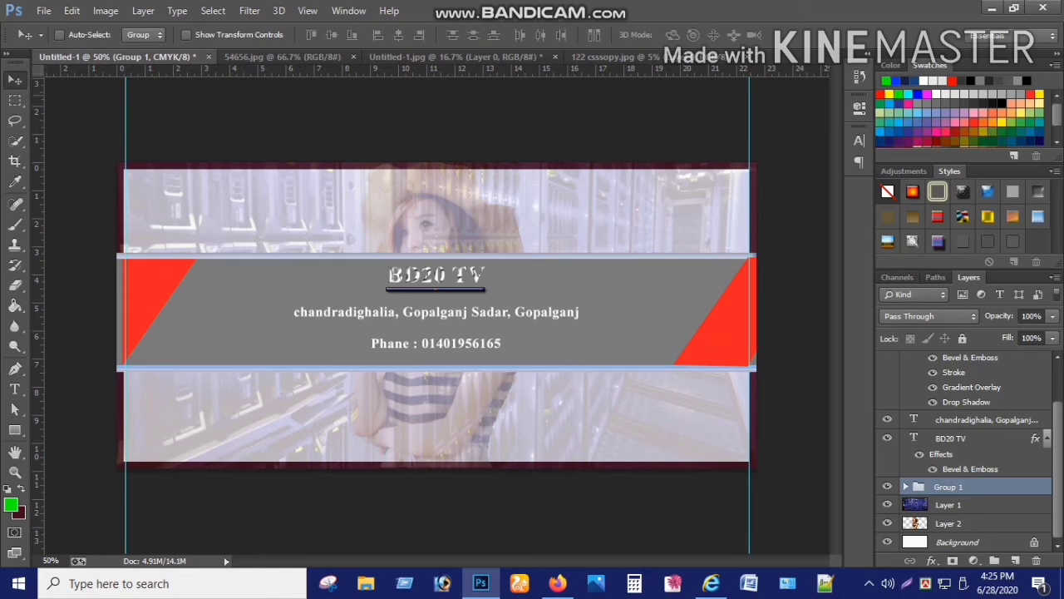
left_click_drag(127, 88, 125, 87)
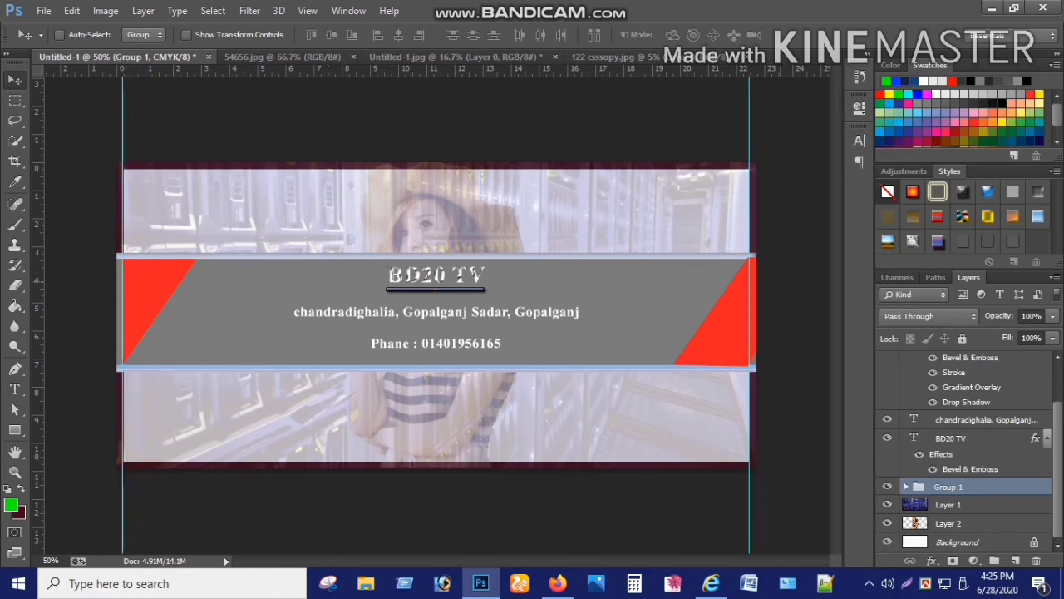
Add horizontal guides along the banner's top and bottom edges
left_click_drag(619, 69, 619, 168)
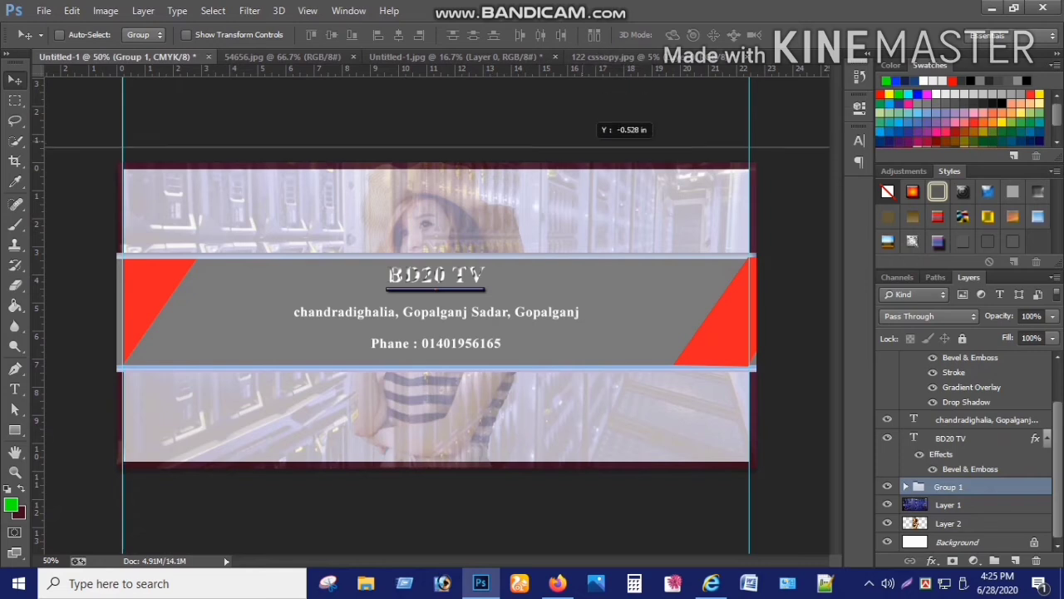
left_click_drag(569, 74, 574, 460)
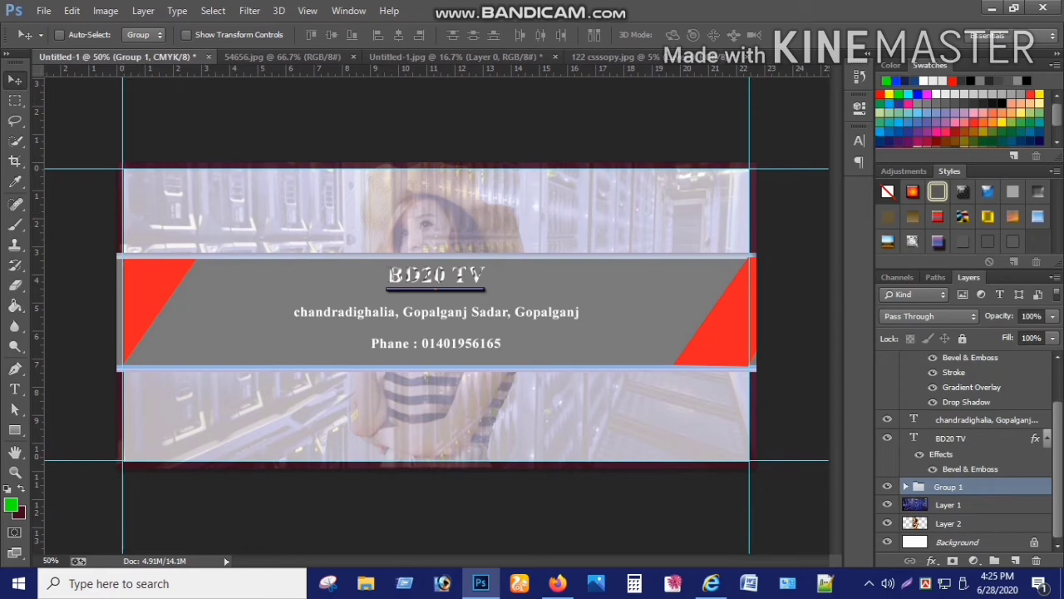
key("p")
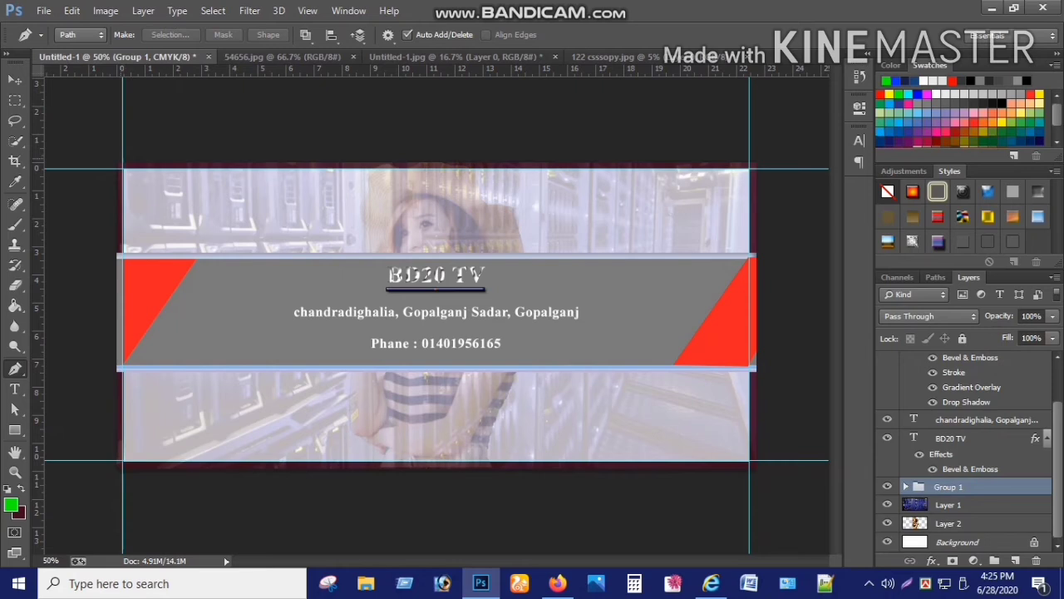
Outline the left margin strip with a closed path, make it a selection, and try erasing it
left_click(123, 158)
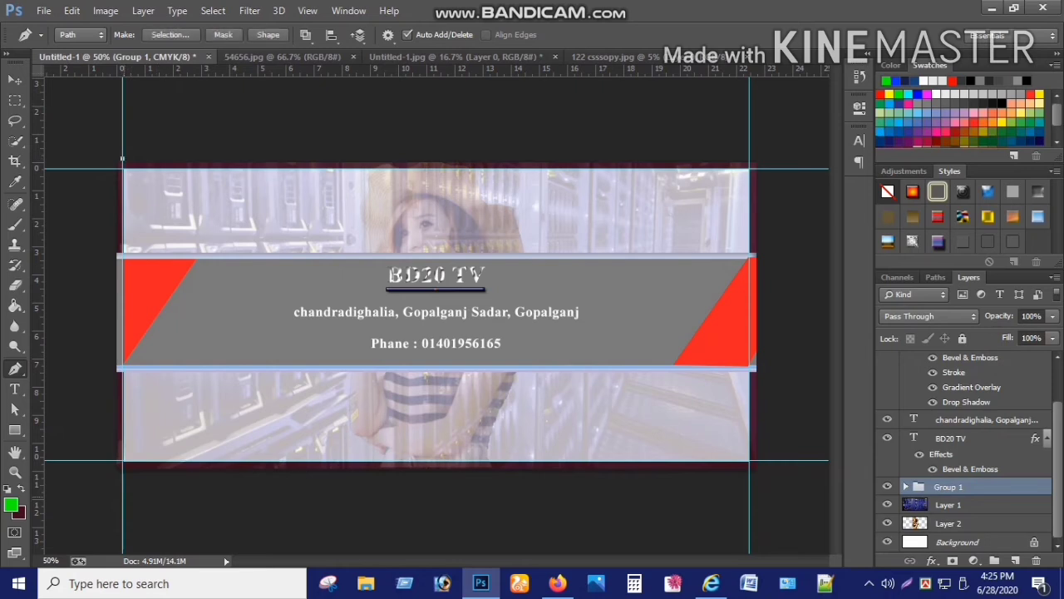
left_click(122, 497)
left_click(80, 496)
left_click(90, 143)
key("ctrl+Return")
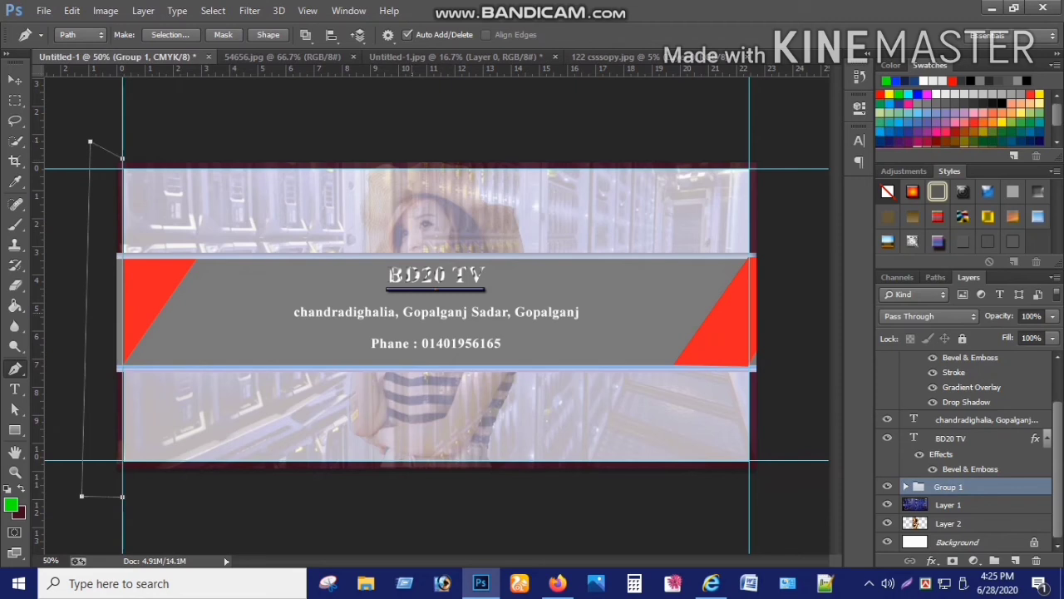
left_click(14, 284)
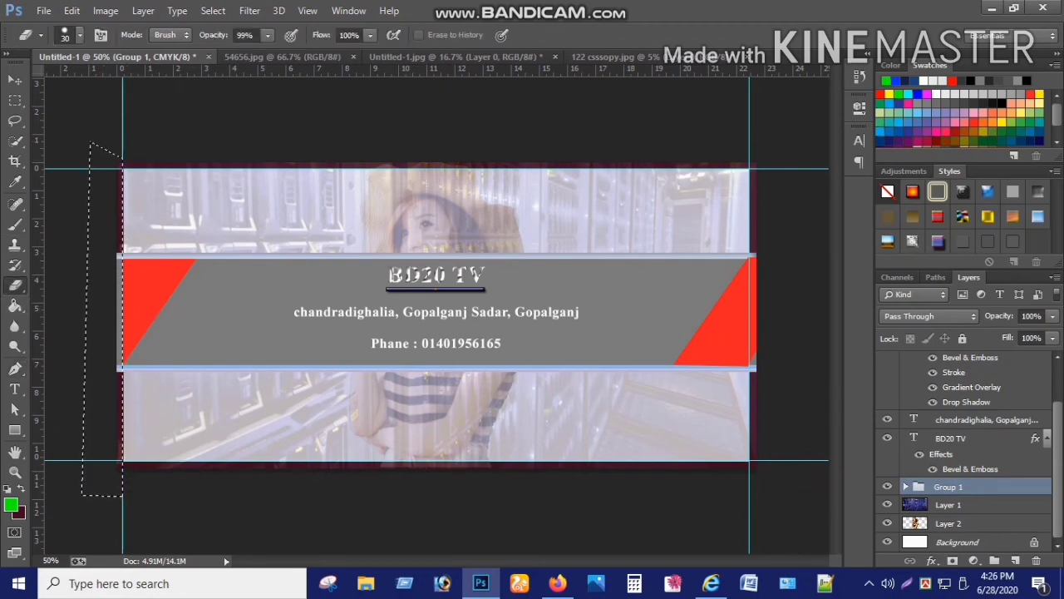
left_click(432, 399)
left_click(525, 237)
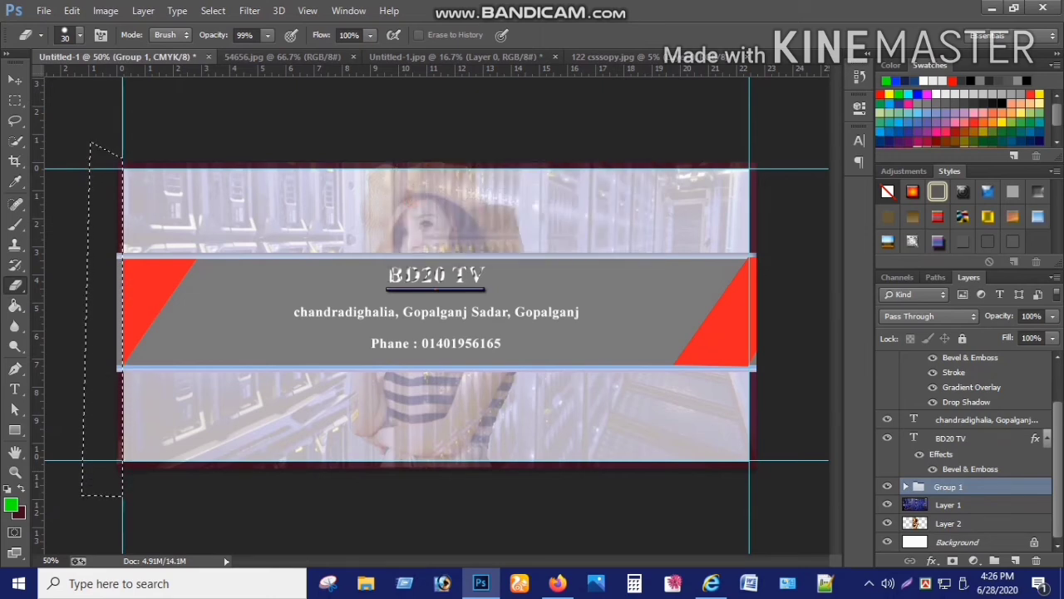
Select Rectangle 1 and Rectangle 1 copy in Group 1, cancelling the Rasterize warning
left_click(906, 486)
scroll(964, 449, "down", 2)
scroll(965, 449, "down", 3)
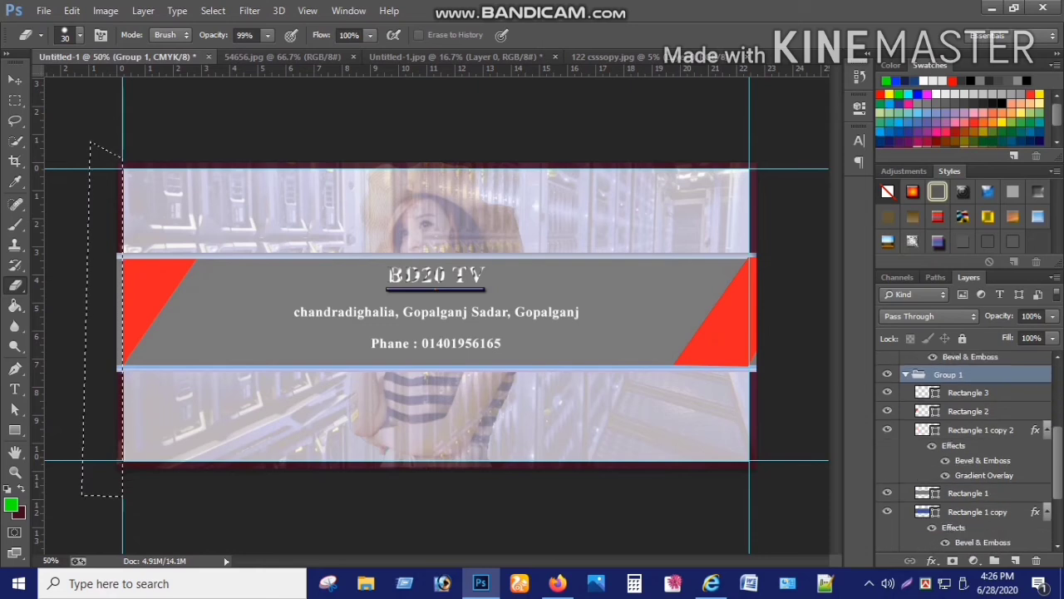
scroll(965, 450, "down", 2)
left_click(968, 456)
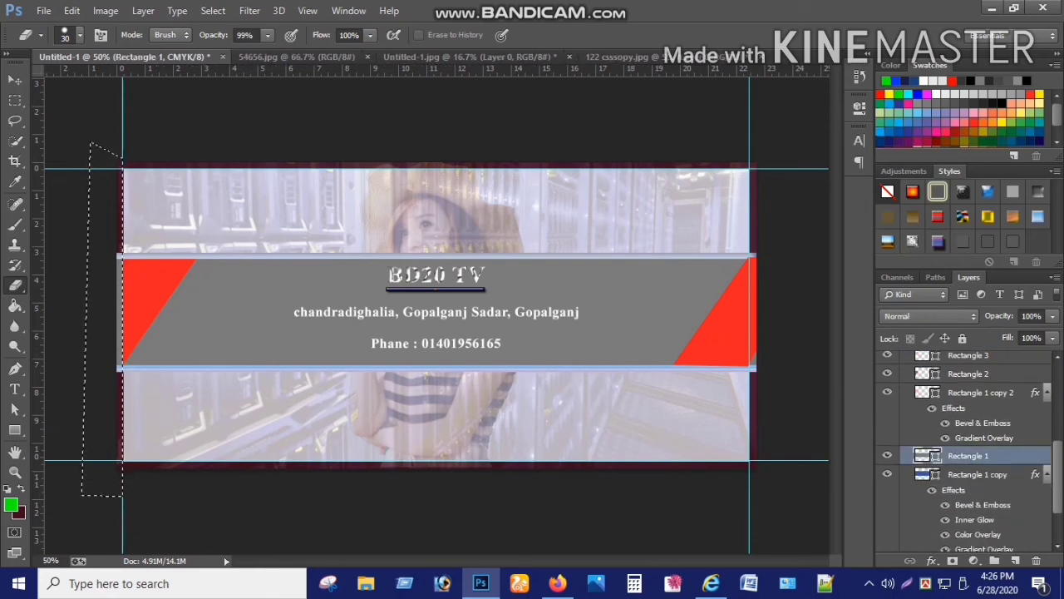
left_click(977, 474)
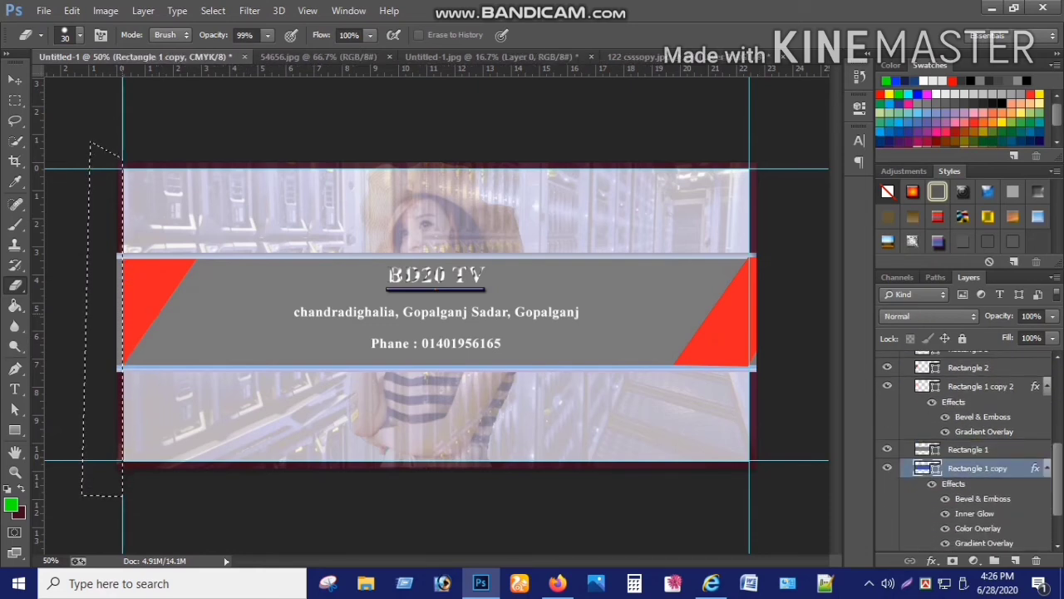
left_click(432, 399)
left_click(478, 230)
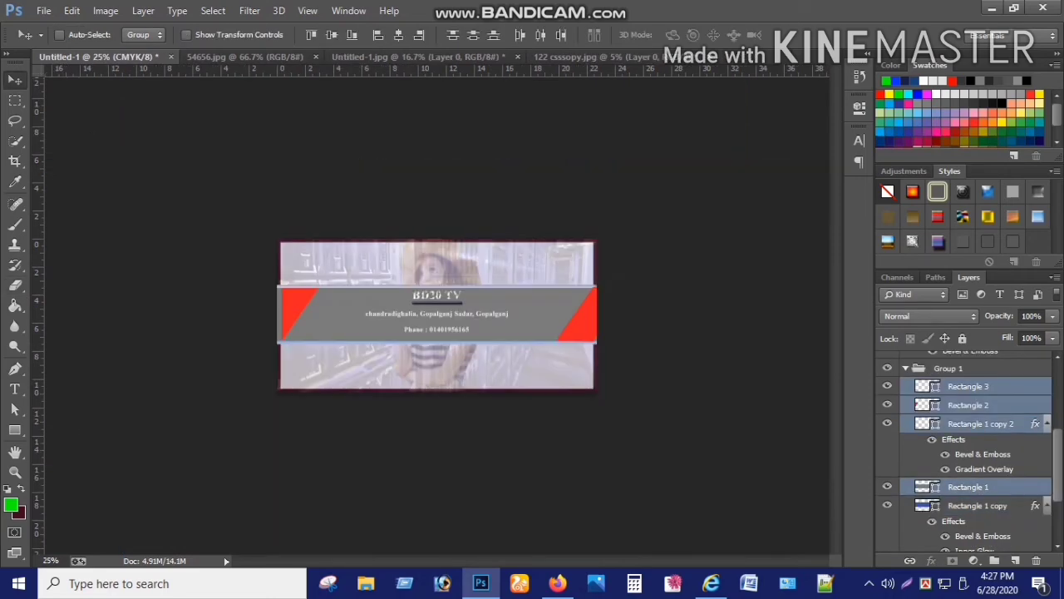
left_click(977, 506, "shift")
scroll(964, 449, "down", 3)
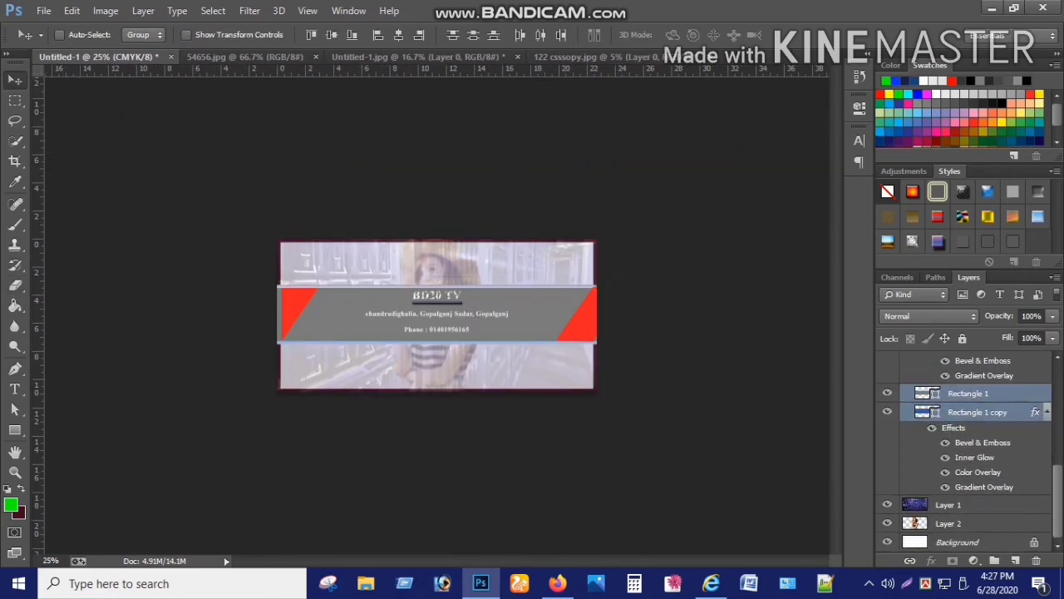
key("ctrl+j")
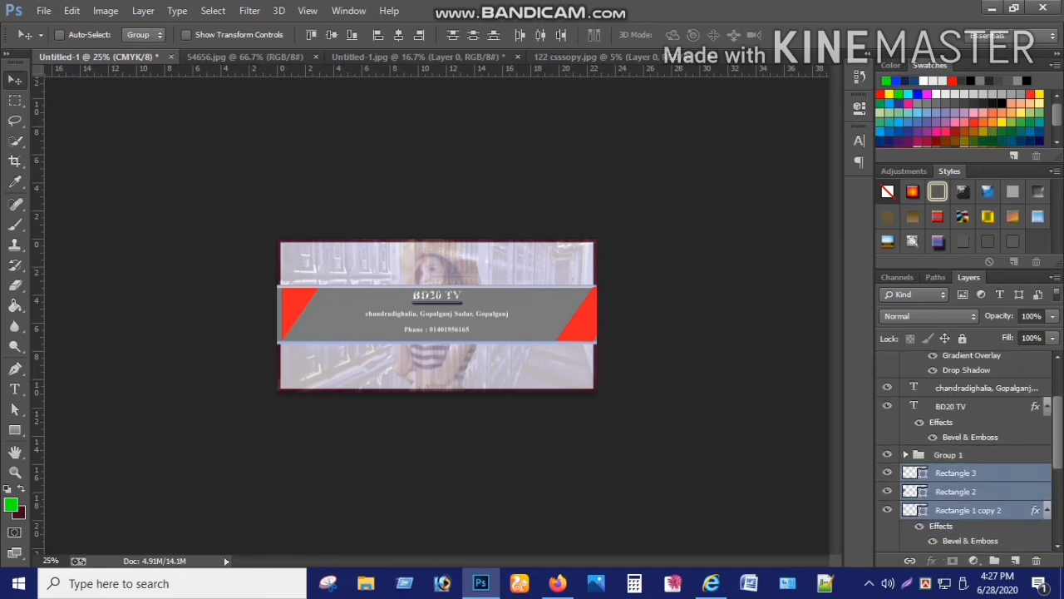
right_click(915, 455)
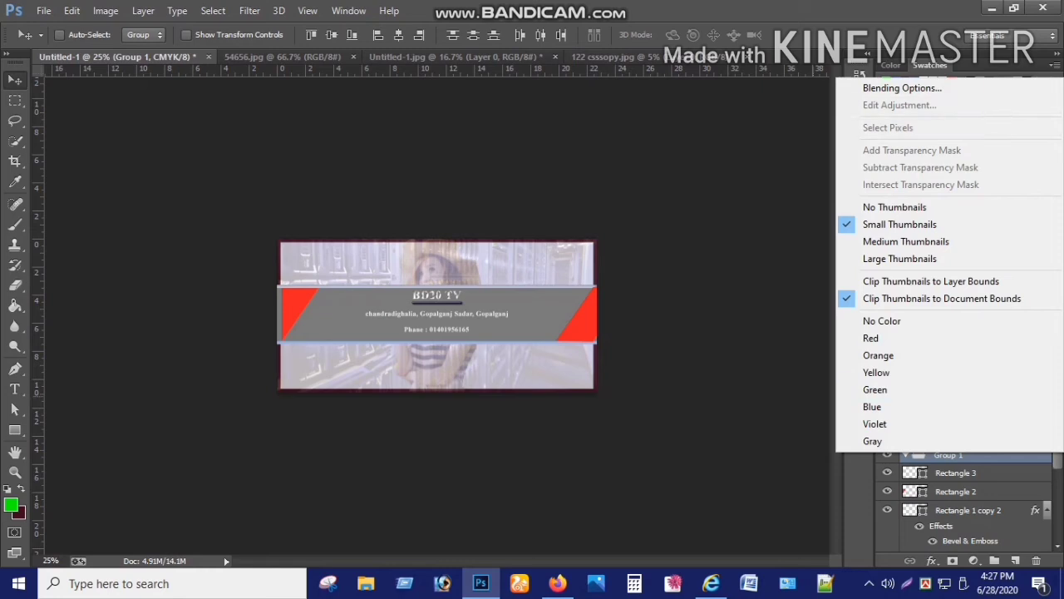
key("Escape")
scroll(964, 449, "down", 2)
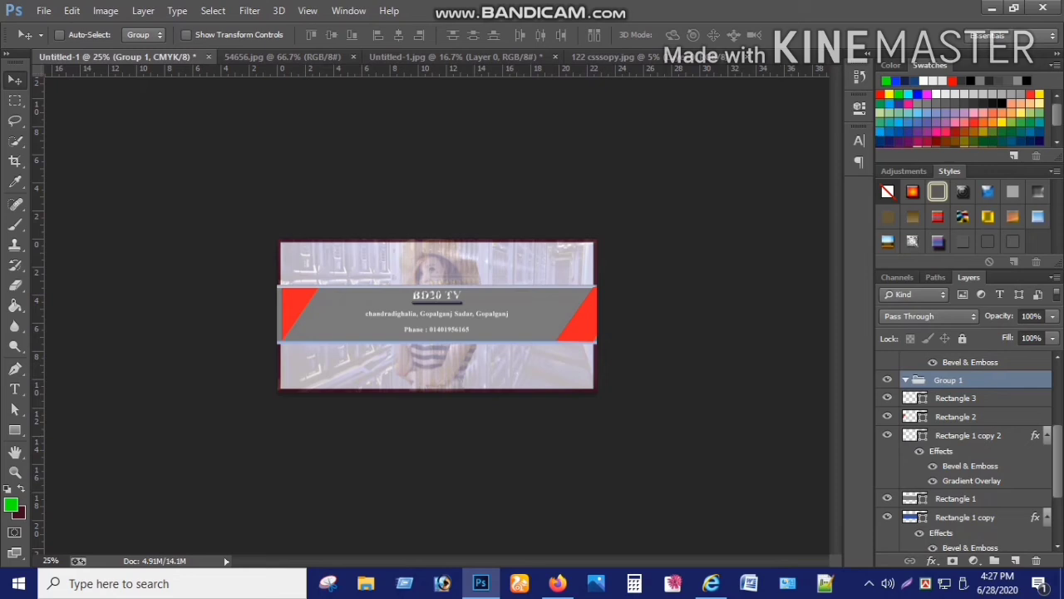
key("ctrl+plus")
key("ctrl+plus")
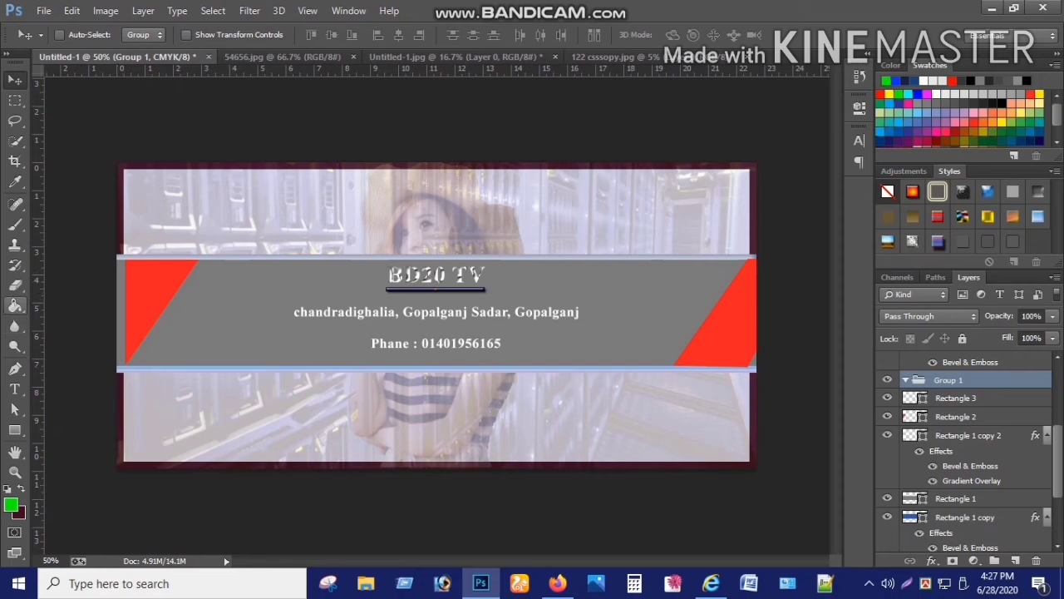
Place a vertical guide on the left edge and select the band's left overhang with a Pen path
left_click(15, 369)
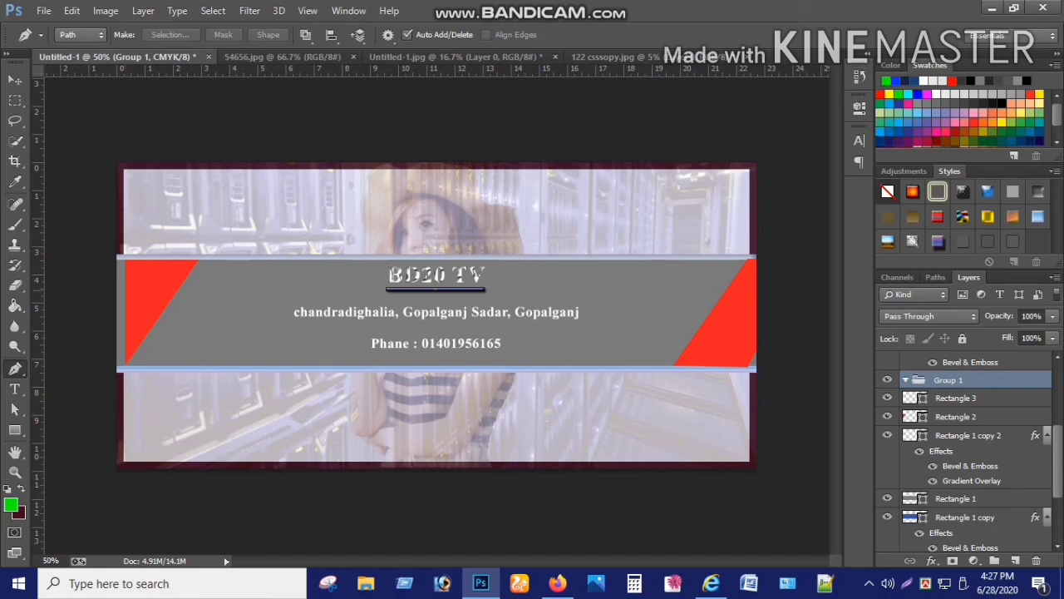
left_click_drag(37, 279, 124, 282)
left_click(125, 241)
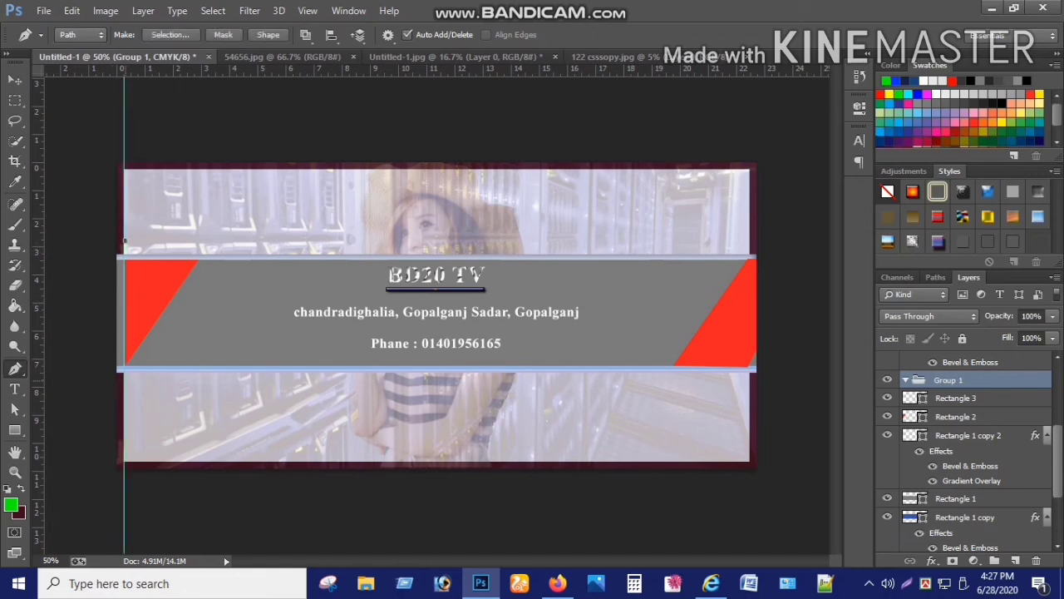
left_click(125, 380)
left_click(81, 261)
left_click(103, 225)
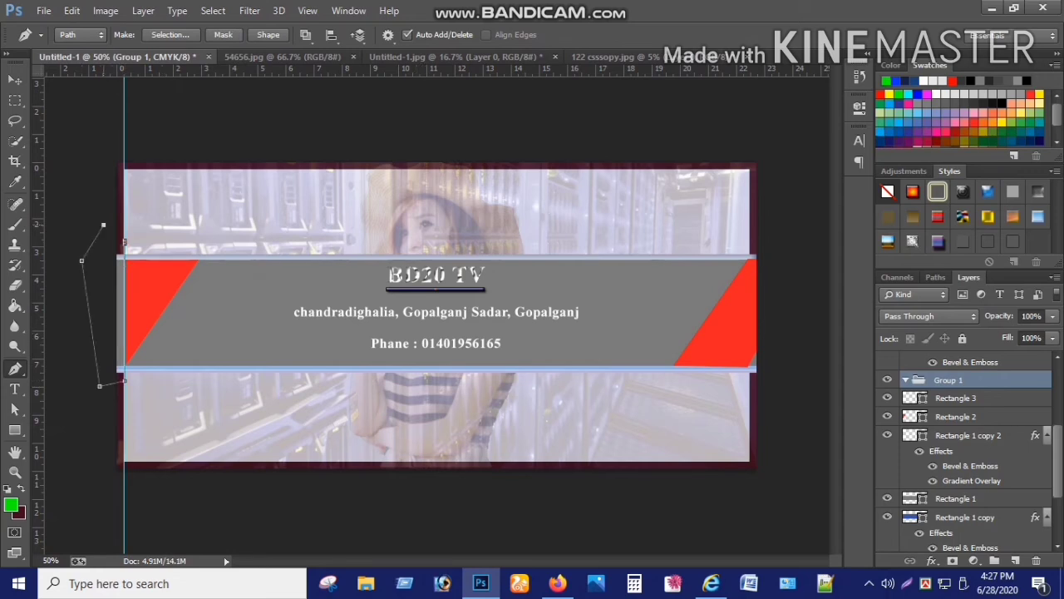
left_click(125, 241)
key("ctrl+Return")
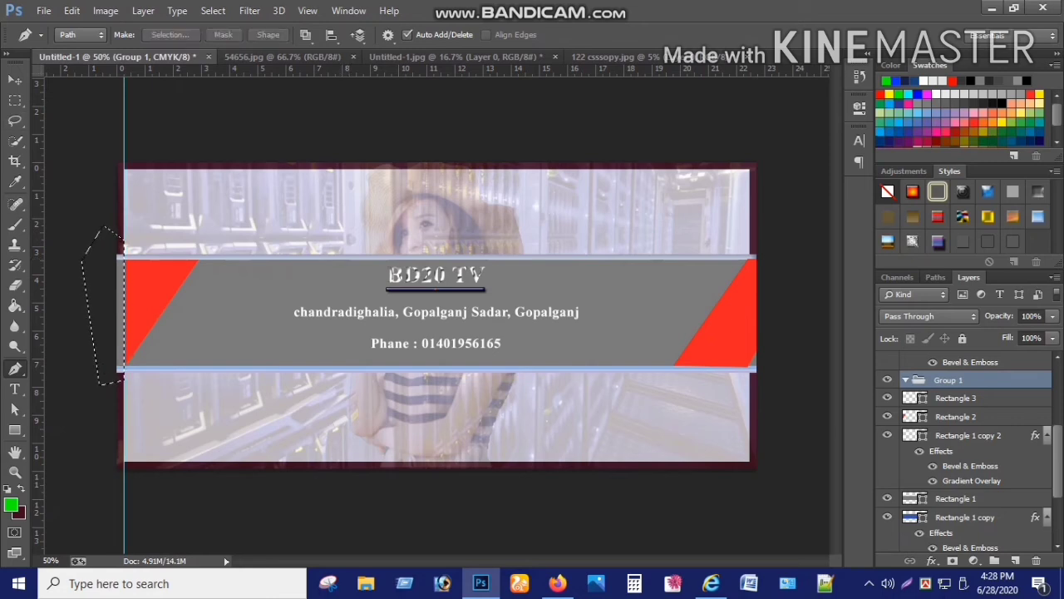
Erase the overhang on Rectangle 1 and Rectangle 1 copy, rasterizing each, with a 150 px eraser
left_click(15, 284)
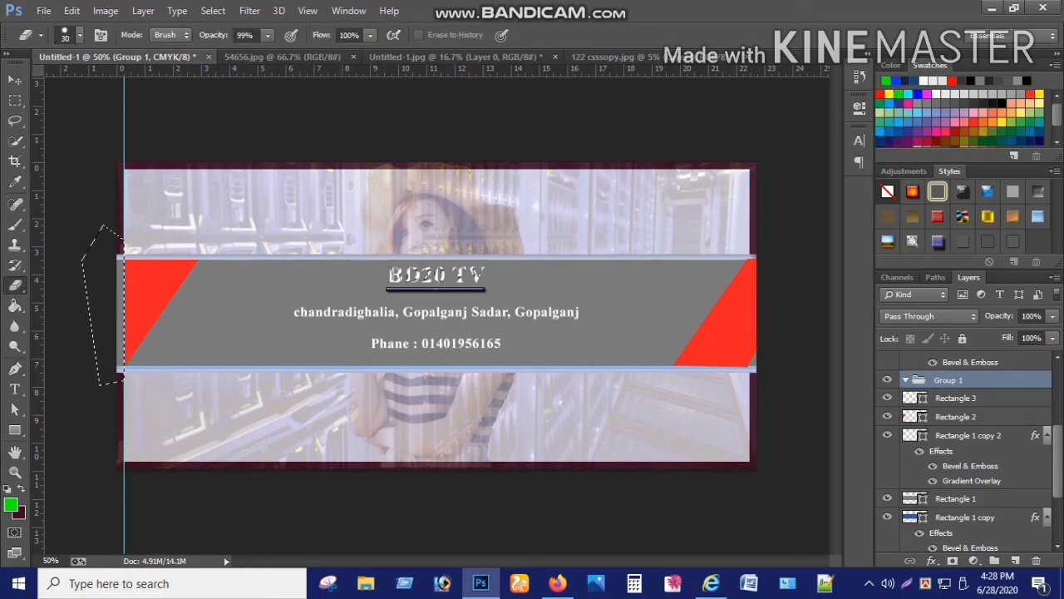
scroll(965, 449, "down", 2)
left_click(956, 461)
left_click(104, 293)
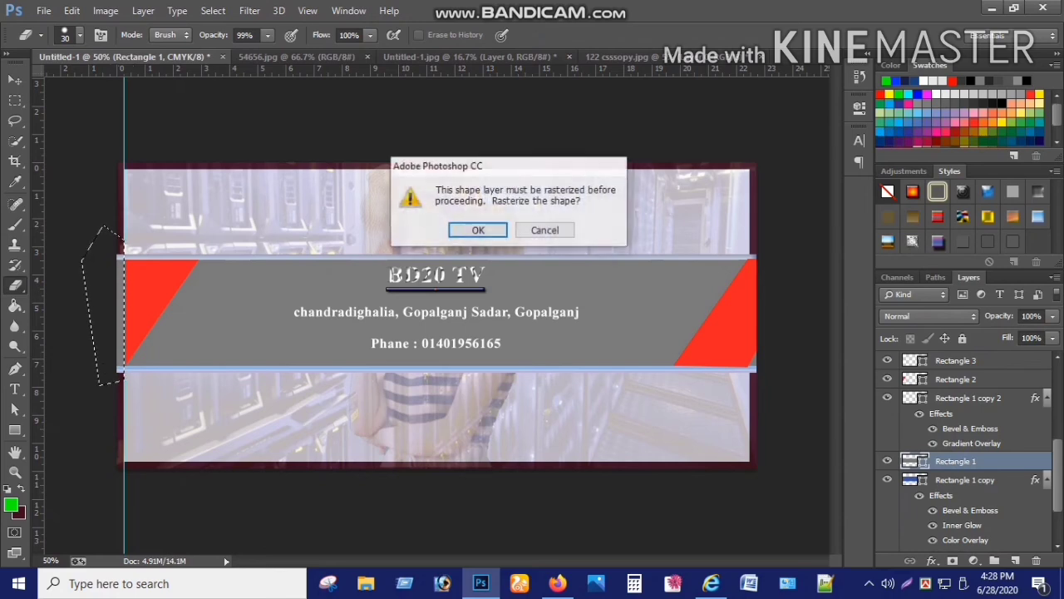
left_click(477, 230)
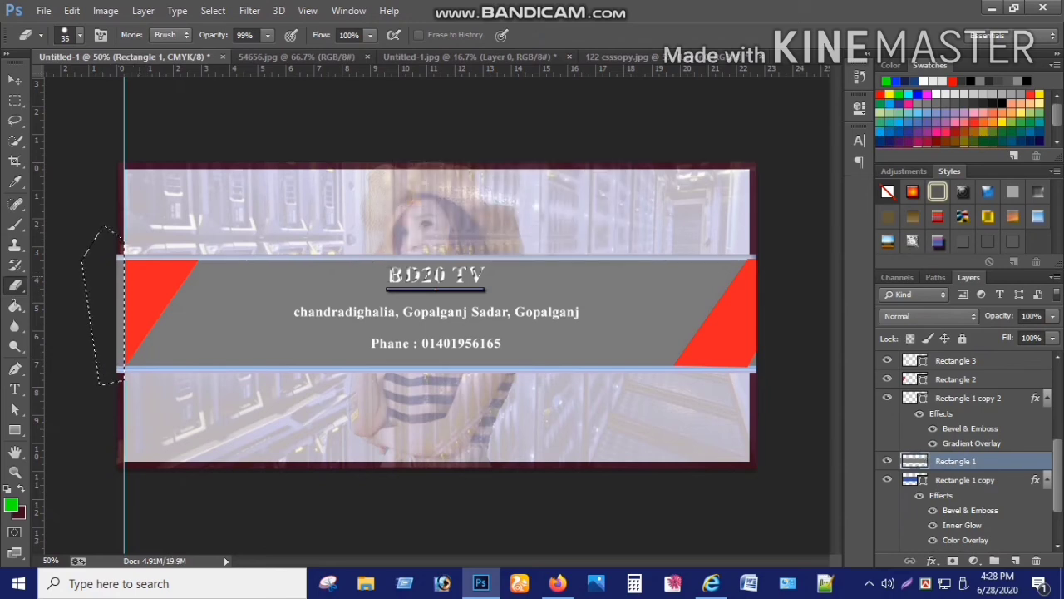
key("bracketright")
key("bracketright")
key("bracketright")
key("alt+bracketleft")
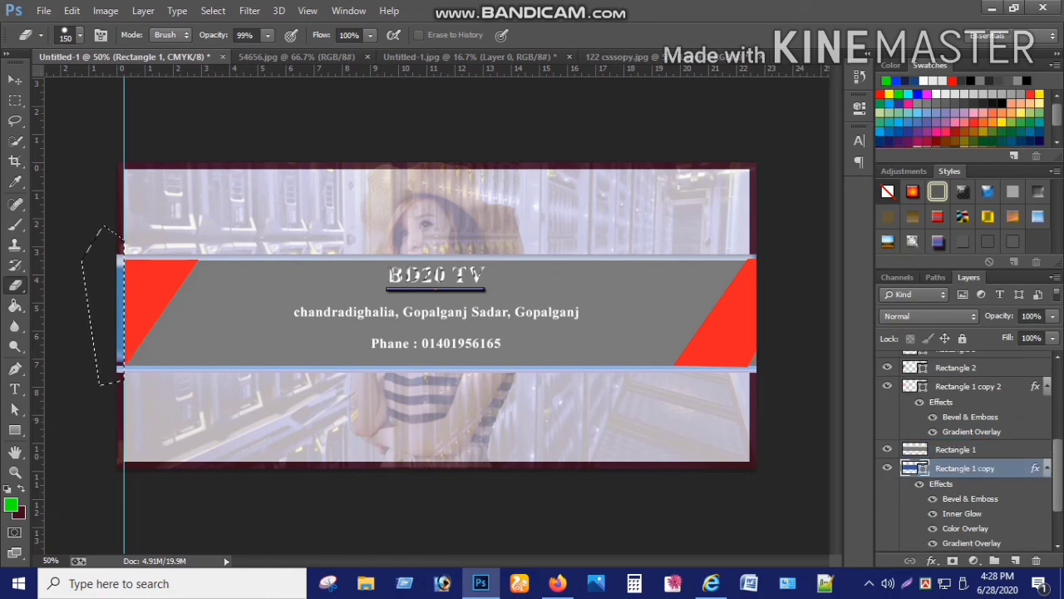
left_click(104, 293)
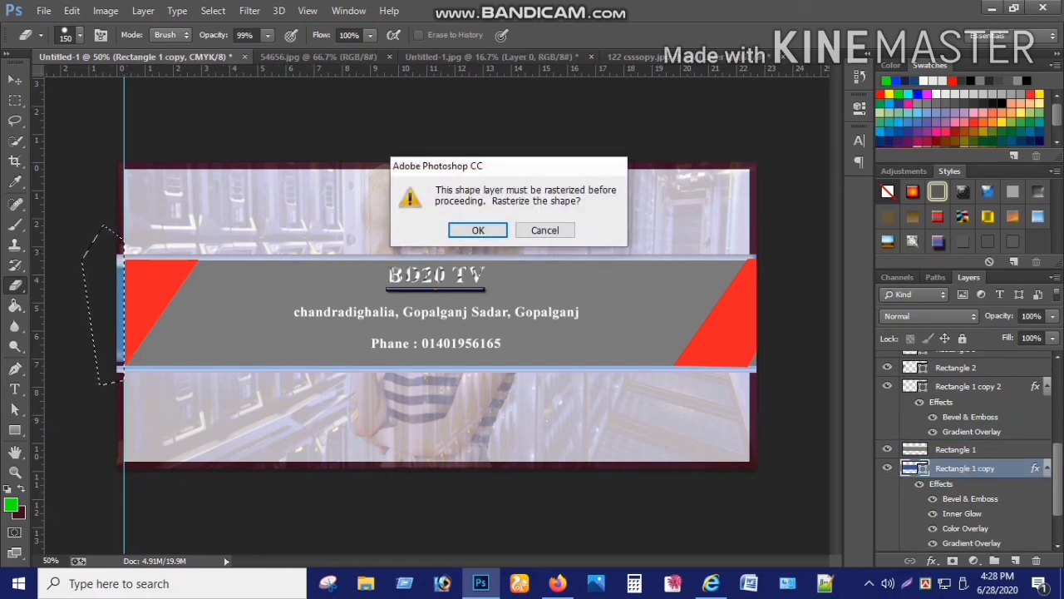
left_click(478, 230)
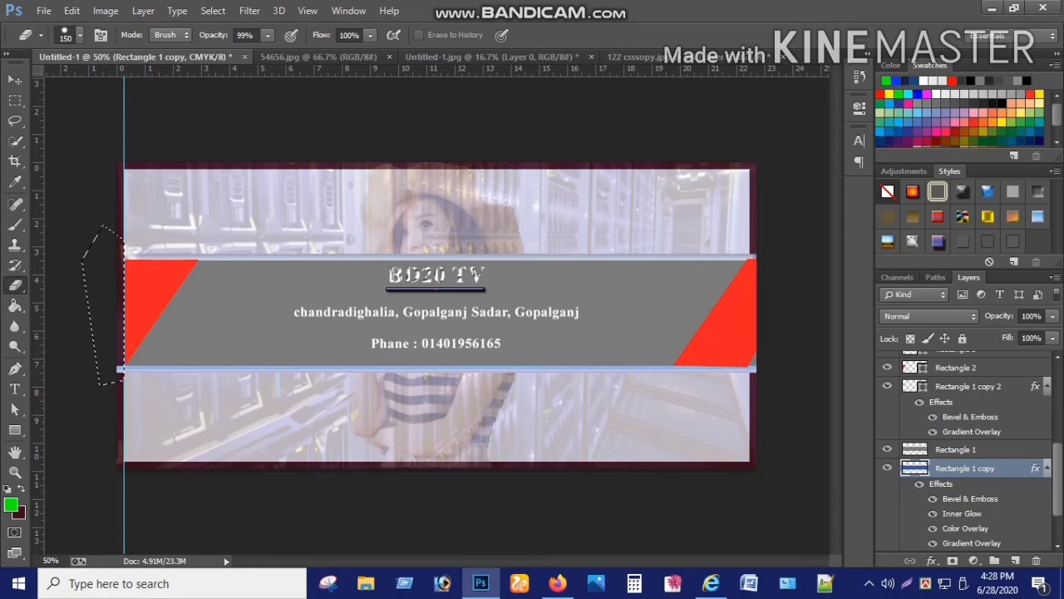
Erase the overhang on Rectangle 1 copy 2, then remove the left edge guide
scroll(965, 449, "up", 1)
left_click(964, 405)
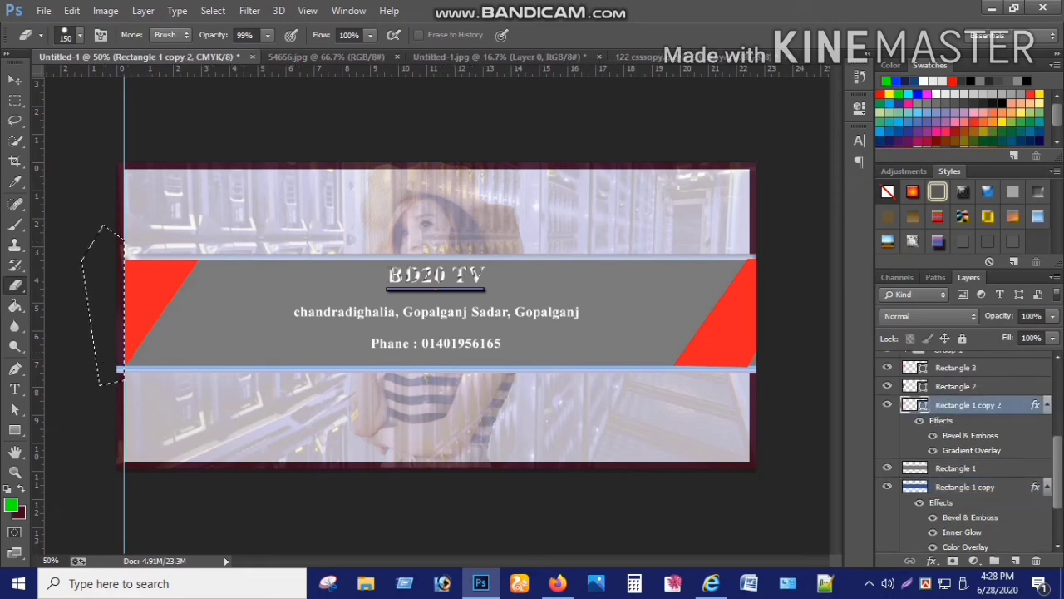
left_click(112, 249)
key("Return")
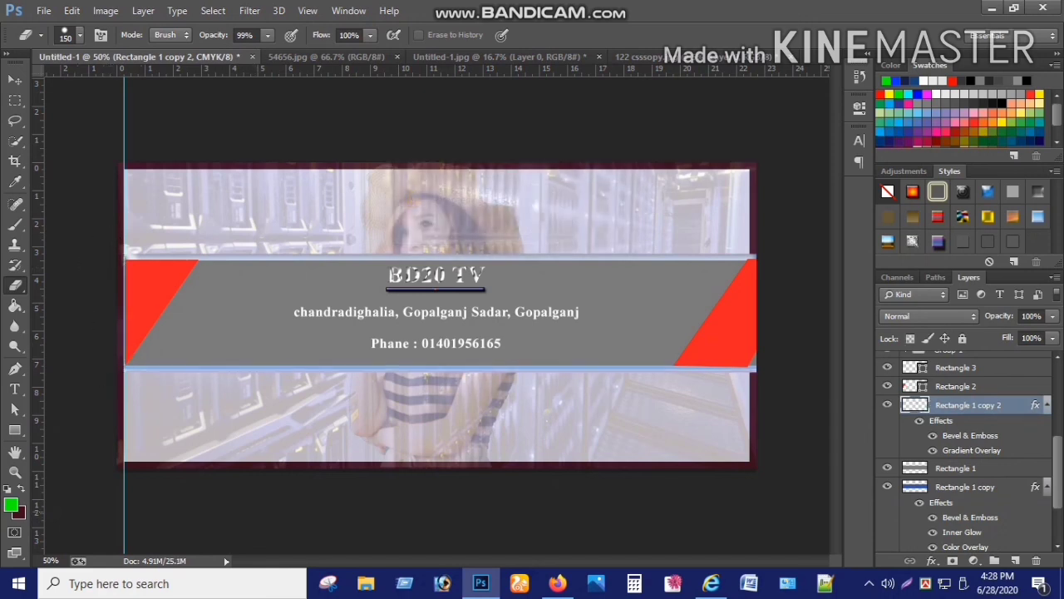
key("v")
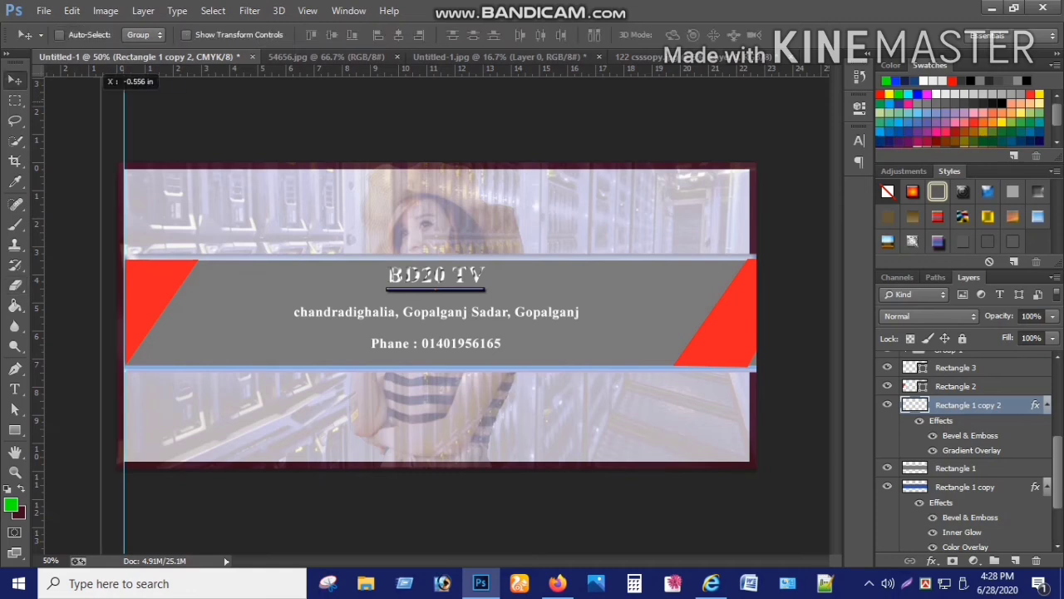
left_click_drag(125, 79, 37, 79)
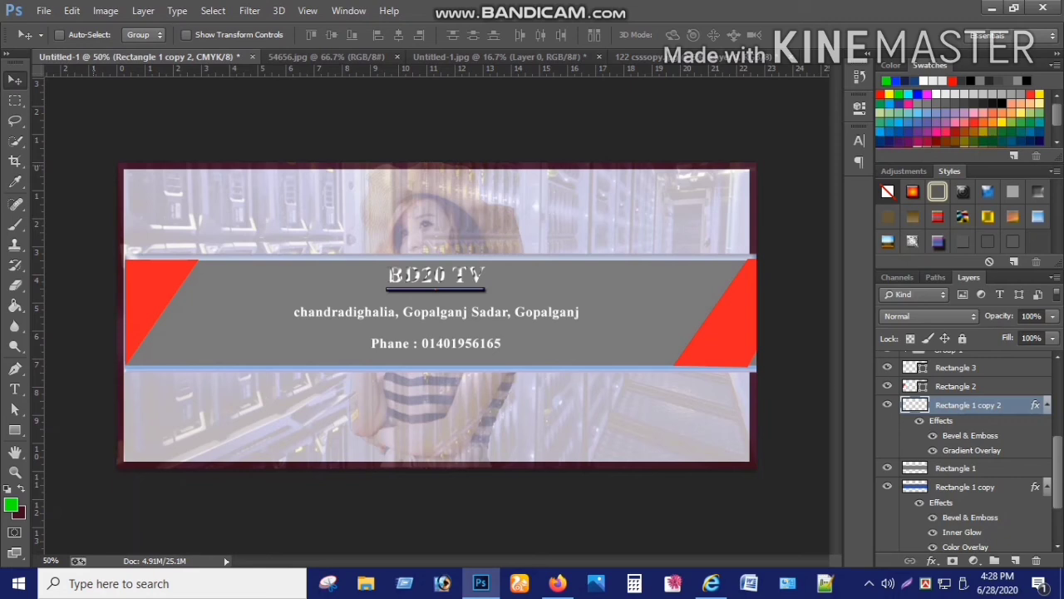
Place a vertical guide on the right edge and select the band's right overhang with a Pen path
left_click(15, 368)
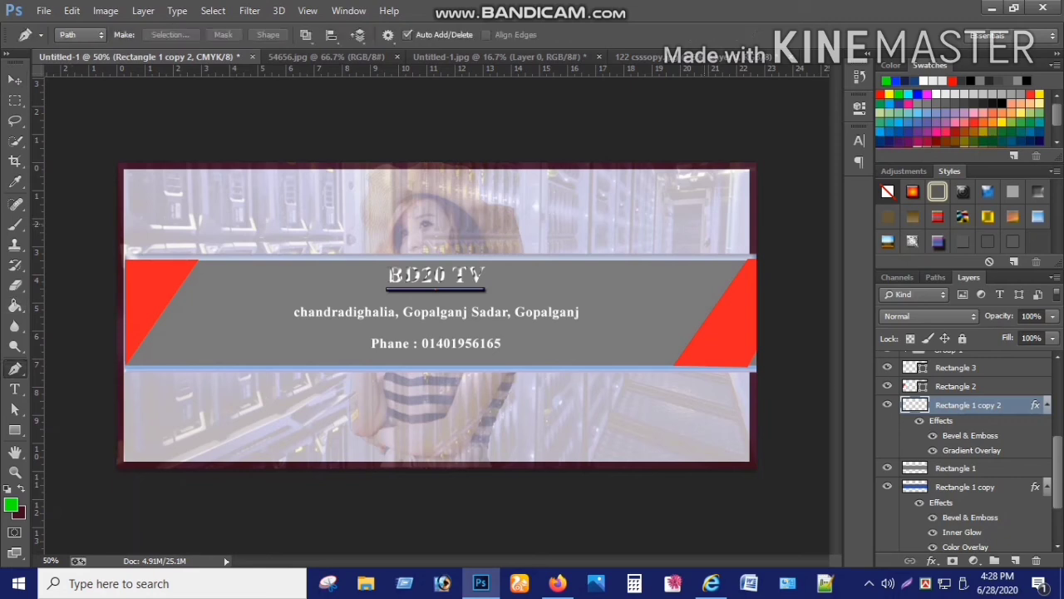
left_click_drag(37, 332, 748, 336)
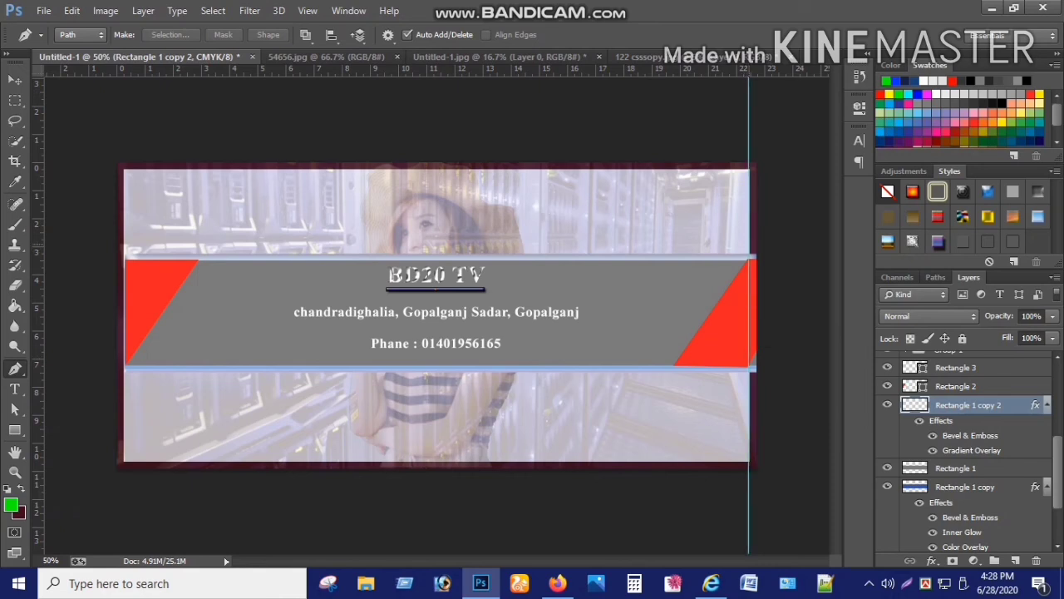
left_click(749, 246)
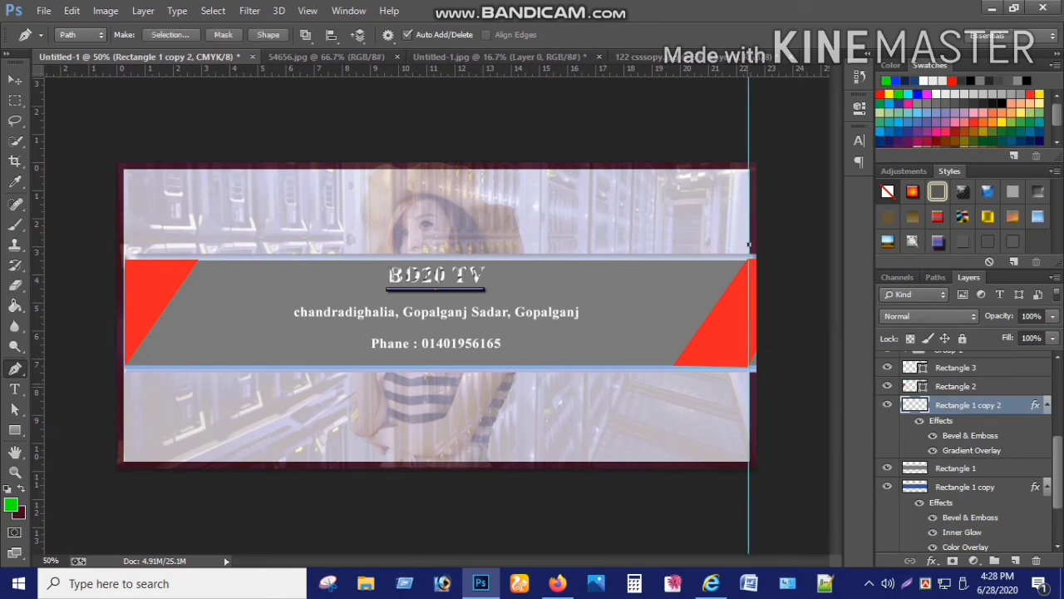
left_click(748, 383)
left_click(804, 273)
left_click(749, 245)
key("ctrl+Return")
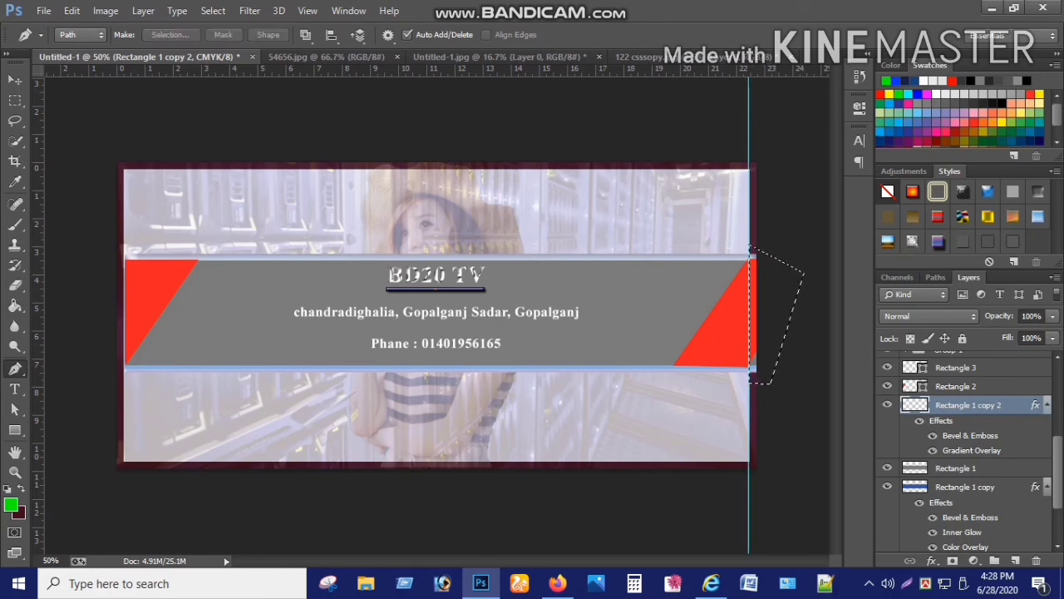
Delete the overhang on Rectangle 3, rasterizing it, then step down to the Rectangle 1 layers
left_click(15, 285)
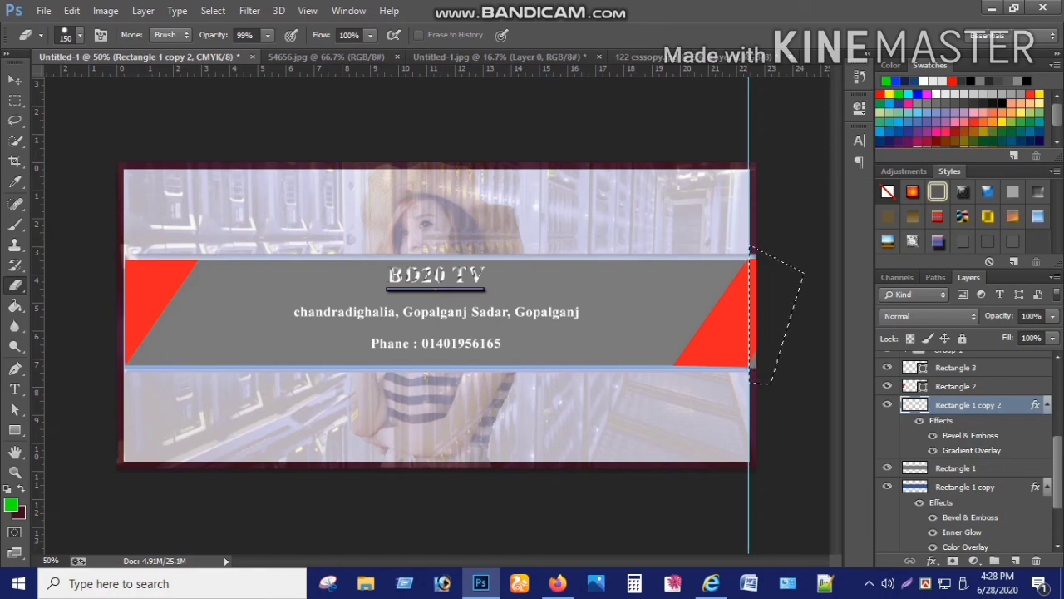
scroll(965, 449, "up", 1)
scroll(965, 441, "up", 2)
left_click(956, 442)
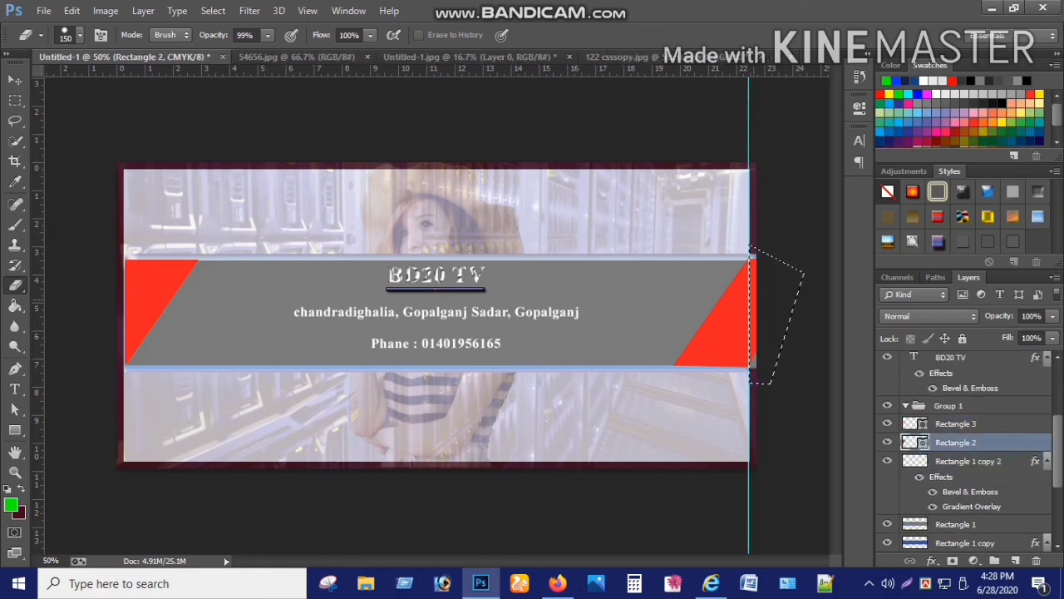
key("alt+bracketright")
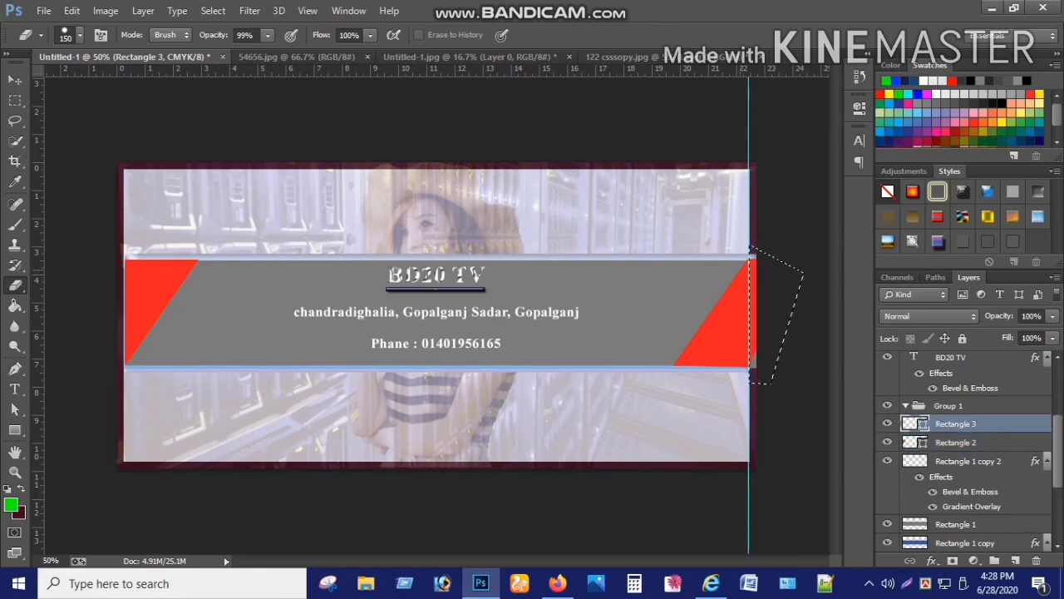
key("Delete")
key("Return")
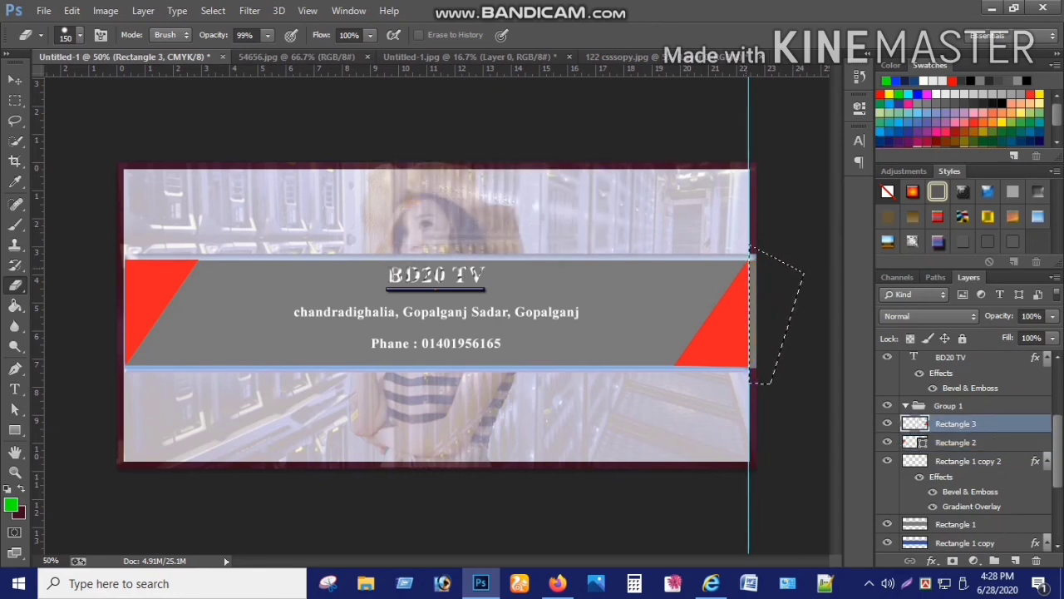
scroll(964, 449, "down", 2)
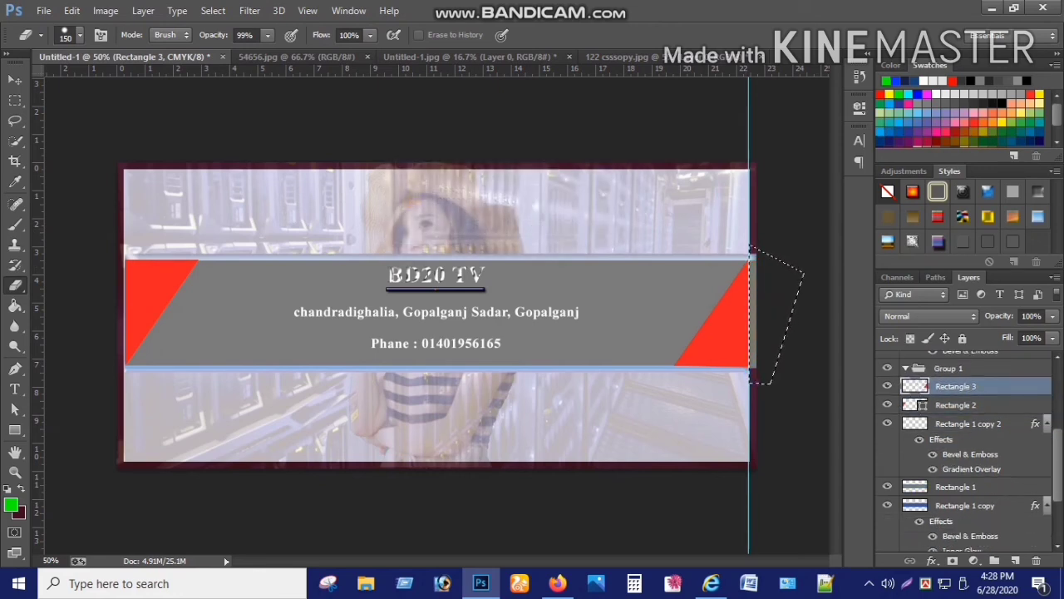
key("alt+bracketleft")
key("alt+bracketleft")
key("alt+bracketleft")
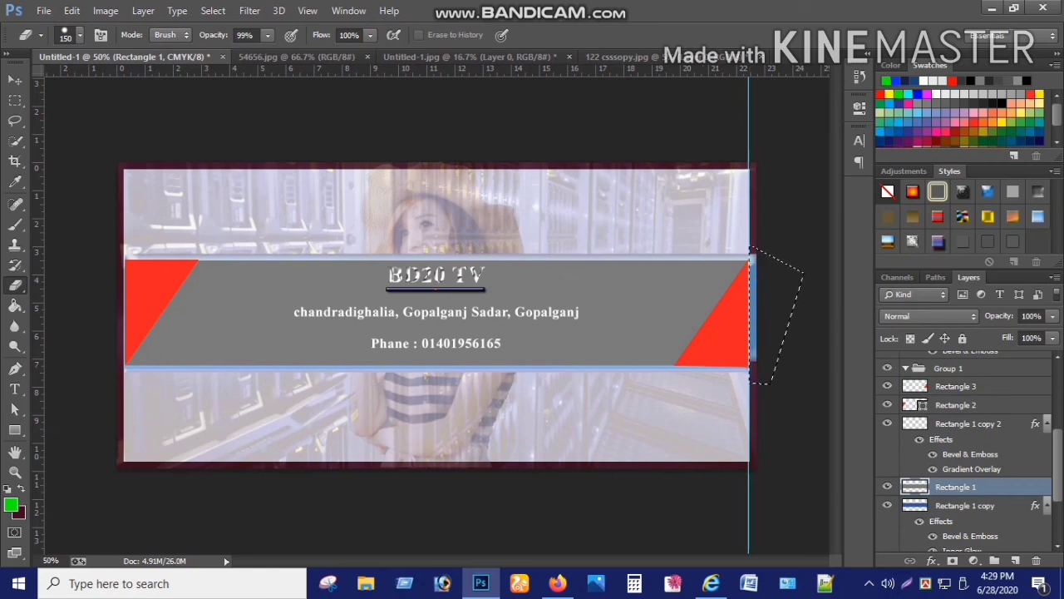
key("alt+bracketleft")
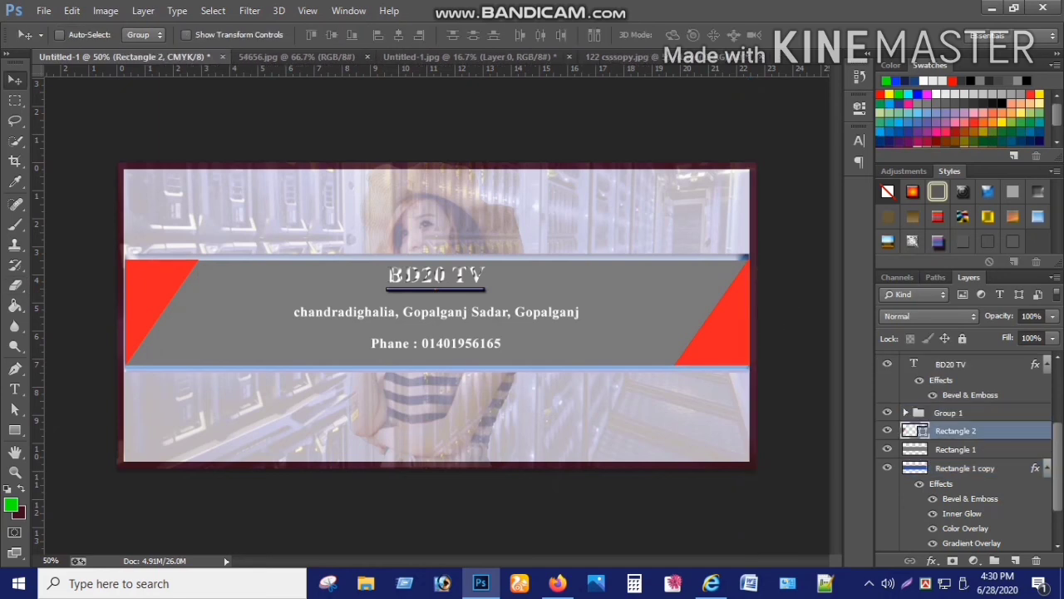
Move the rectangle layers into Group 1 and stretch the group slightly with Free Transform
left_click(965, 467, "shift")
left_click_drag(956, 449, 948, 412)
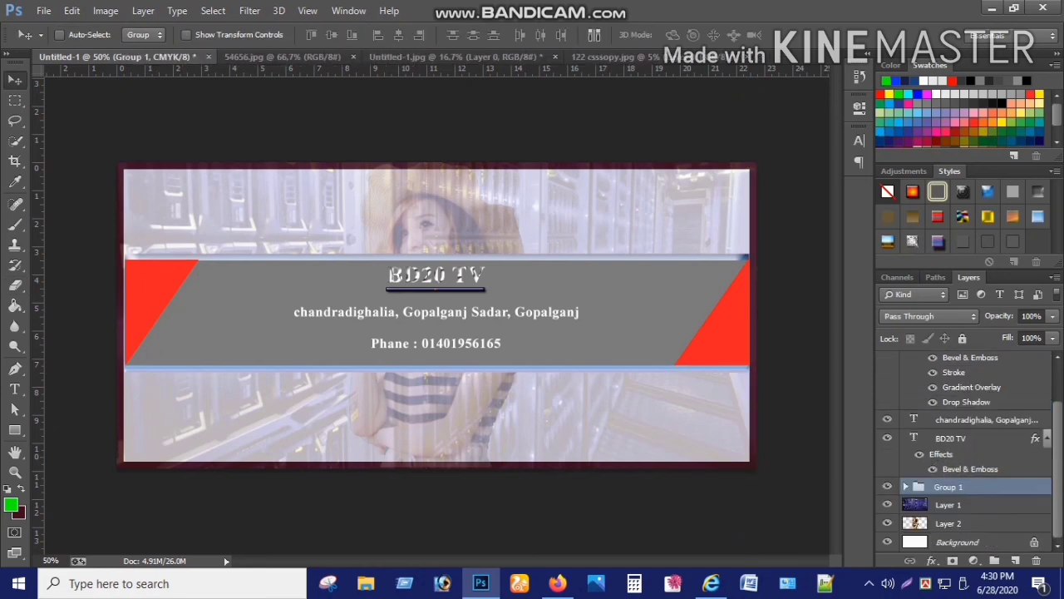
left_click(905, 486)
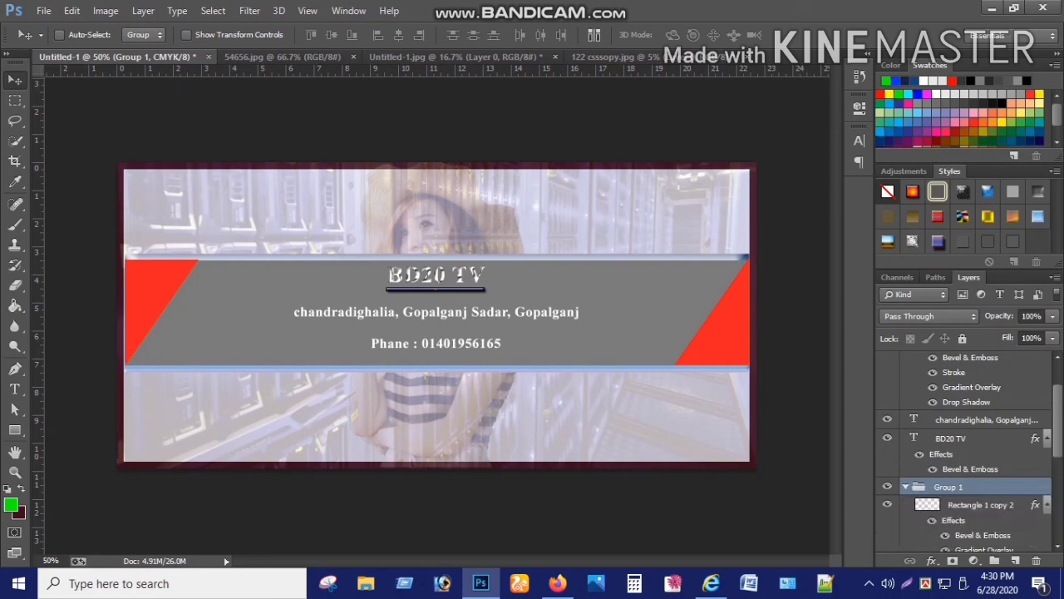
scroll(965, 449, "down", 3)
scroll(965, 449, "up", 1)
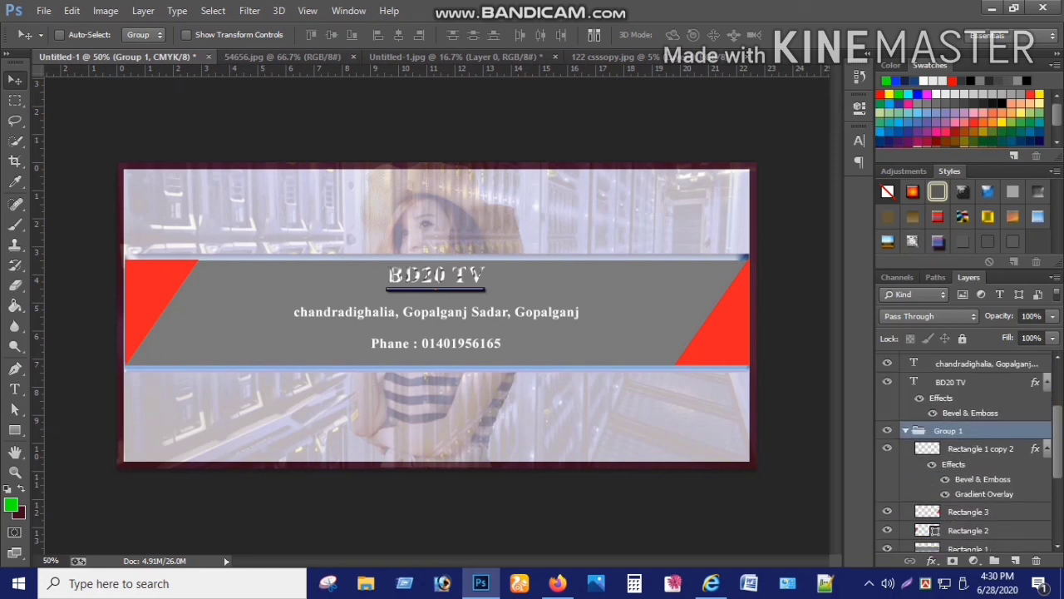
left_click(906, 429)
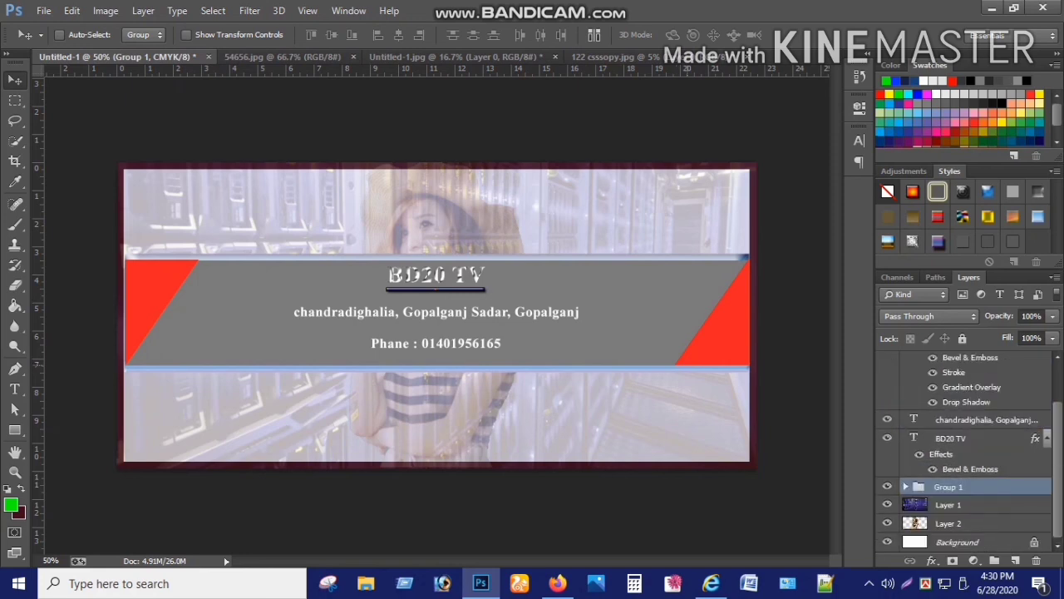
key("ctrl+t")
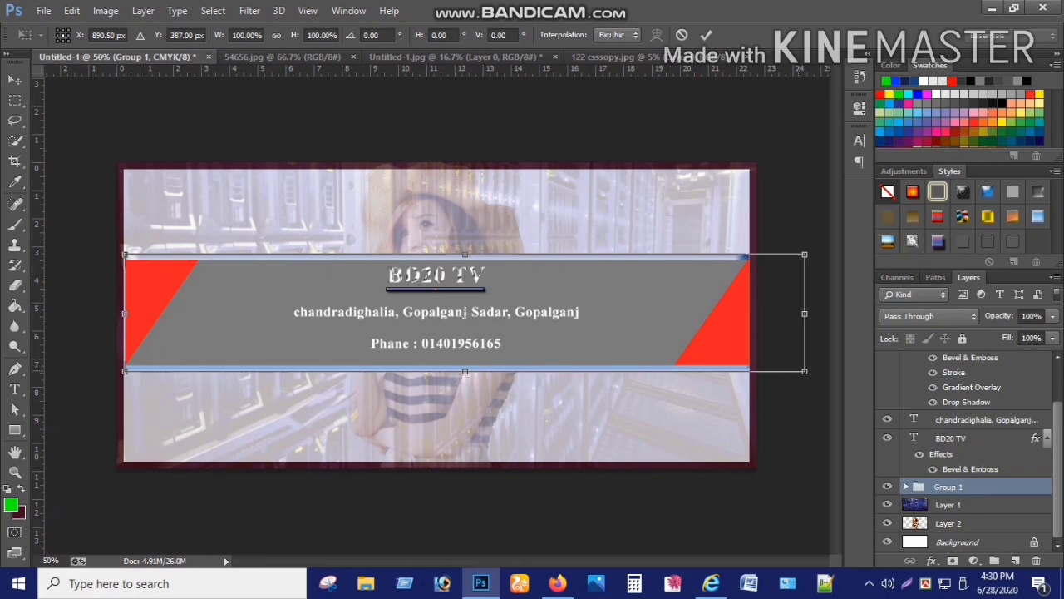
left_click_drag(804, 371, 805, 371)
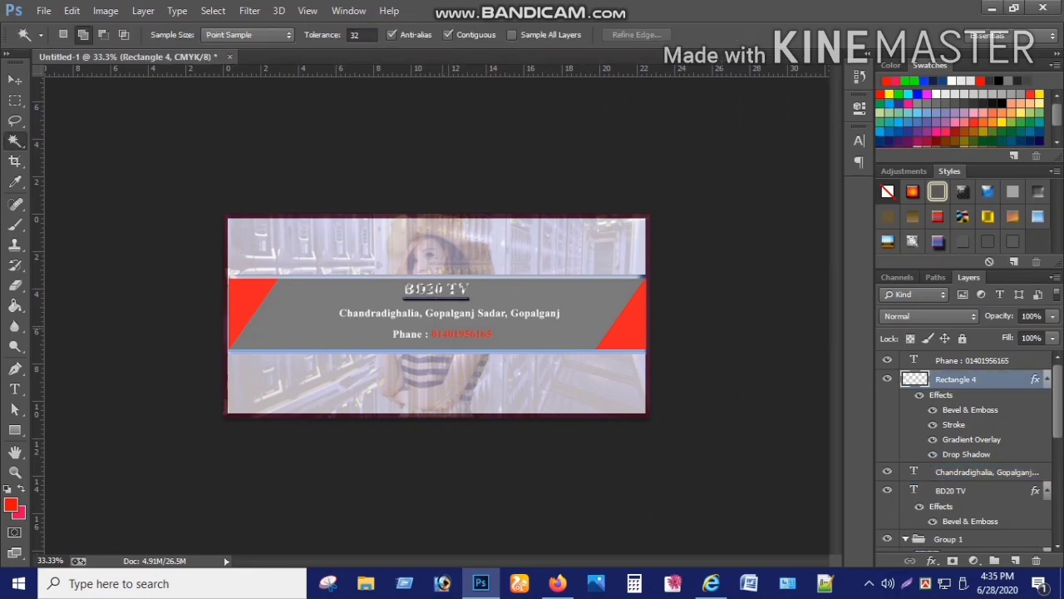
Open Logo1.jpg in Photoshop
left_click(44, 10)
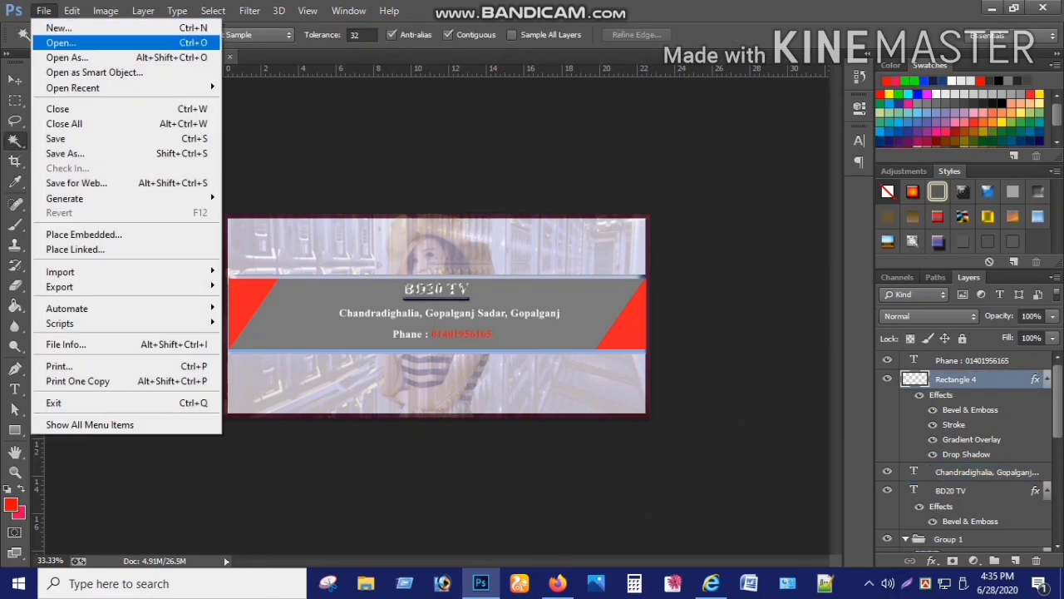
left_click(44, 11)
key("ctrl+o")
scroll(182, 191, "up", 3)
left_click(183, 258)
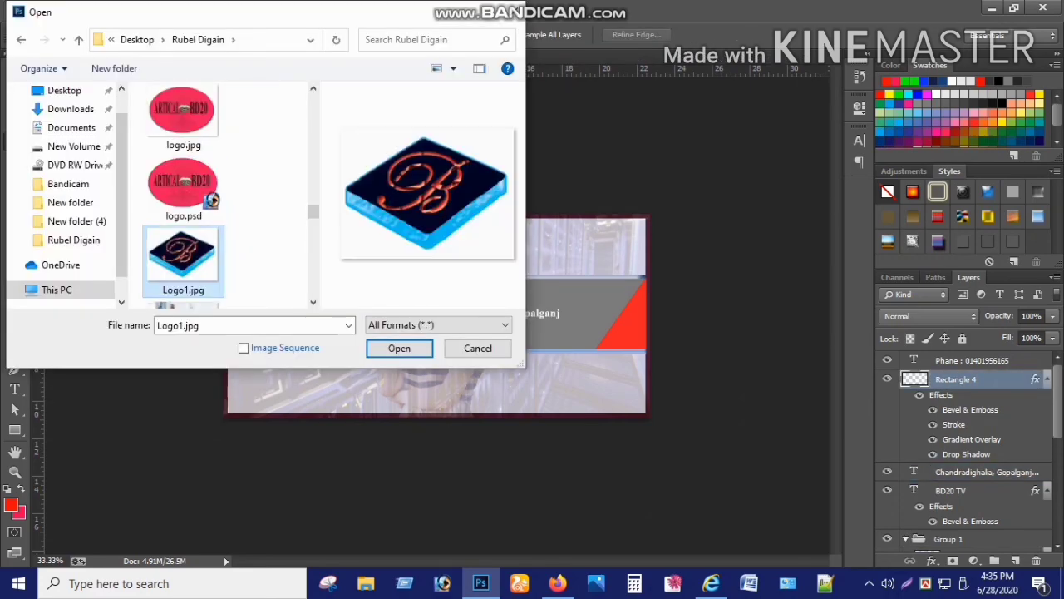
left_click(399, 348)
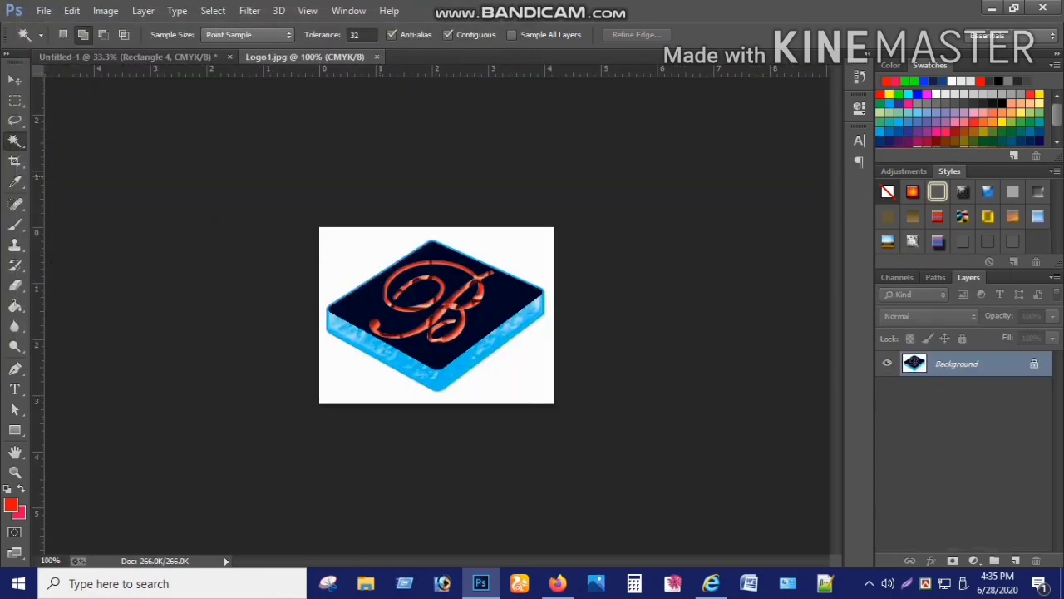
Remove the logo's white background with the Magic Eraser Tool
key("v")
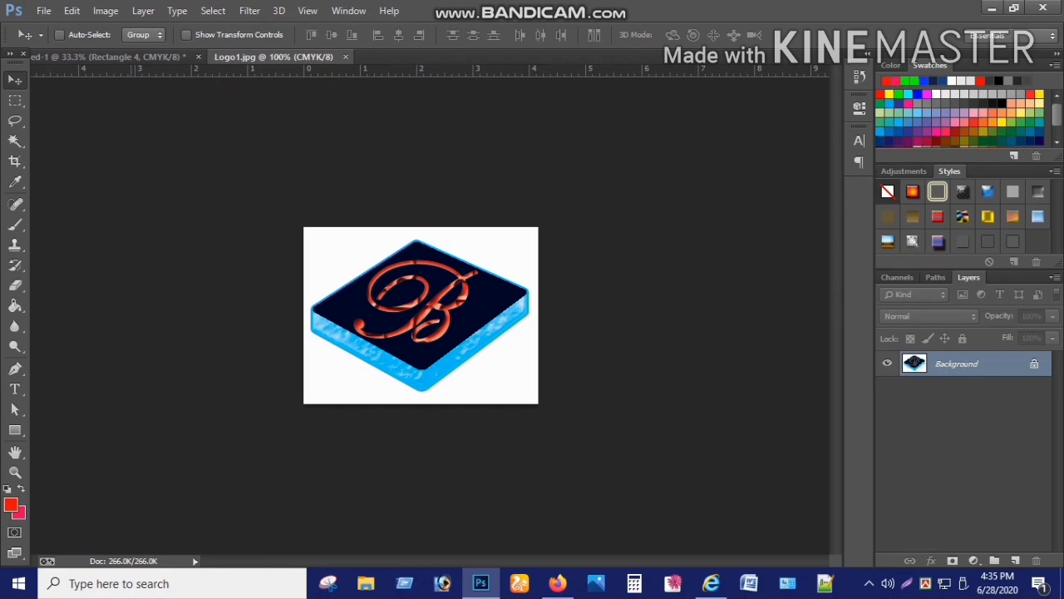
left_click(15, 285)
right_click(15, 286)
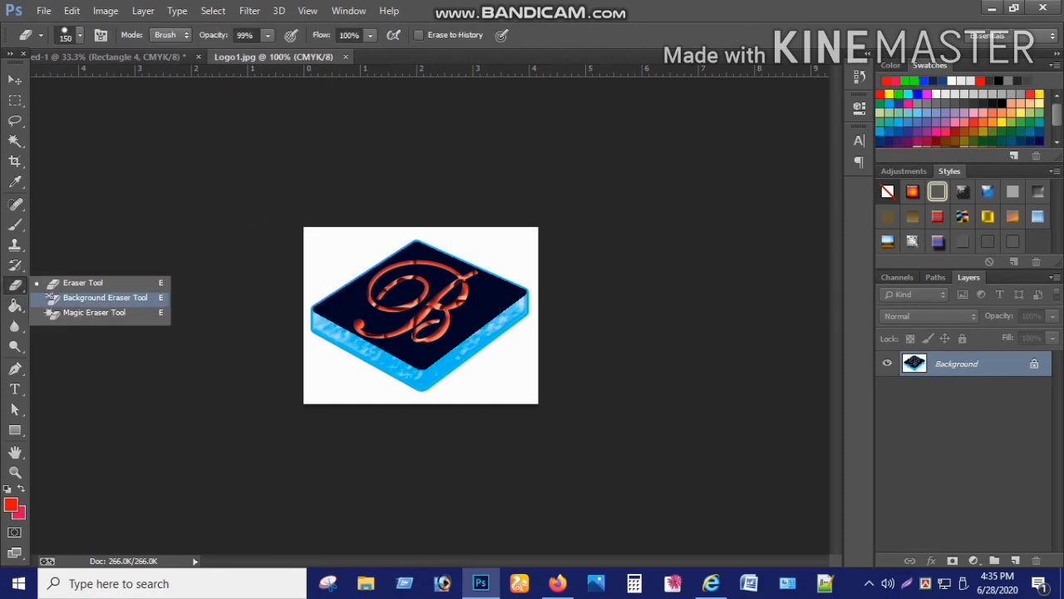
left_click(84, 312)
left_click(324, 383)
key("v")
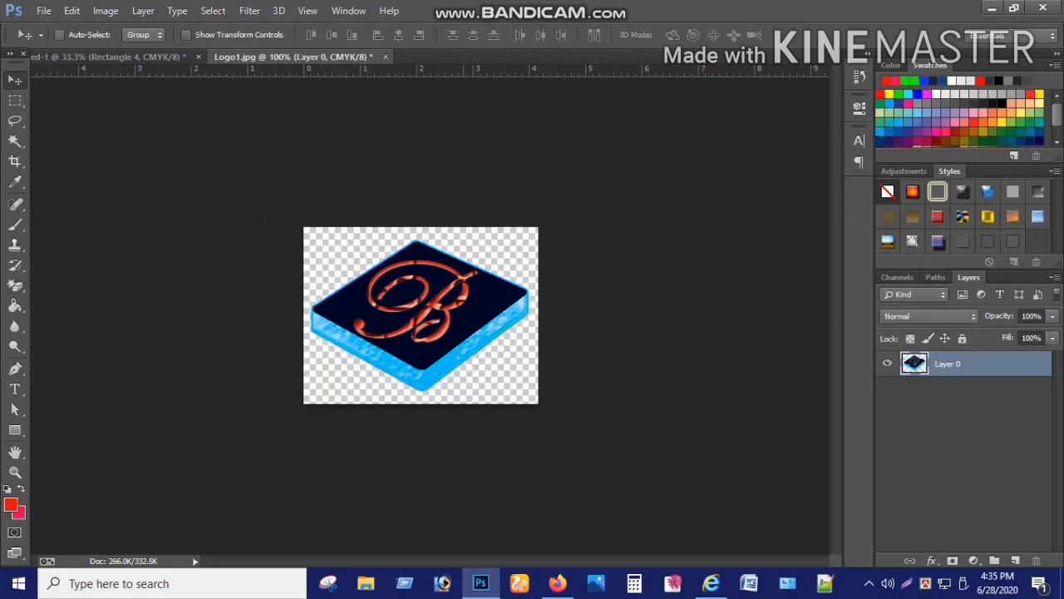
mouse_move(453, 257)
left_mouse_down()
mouse_move(470, 265)
mouse_move(107, 58)
left_mouse_up()
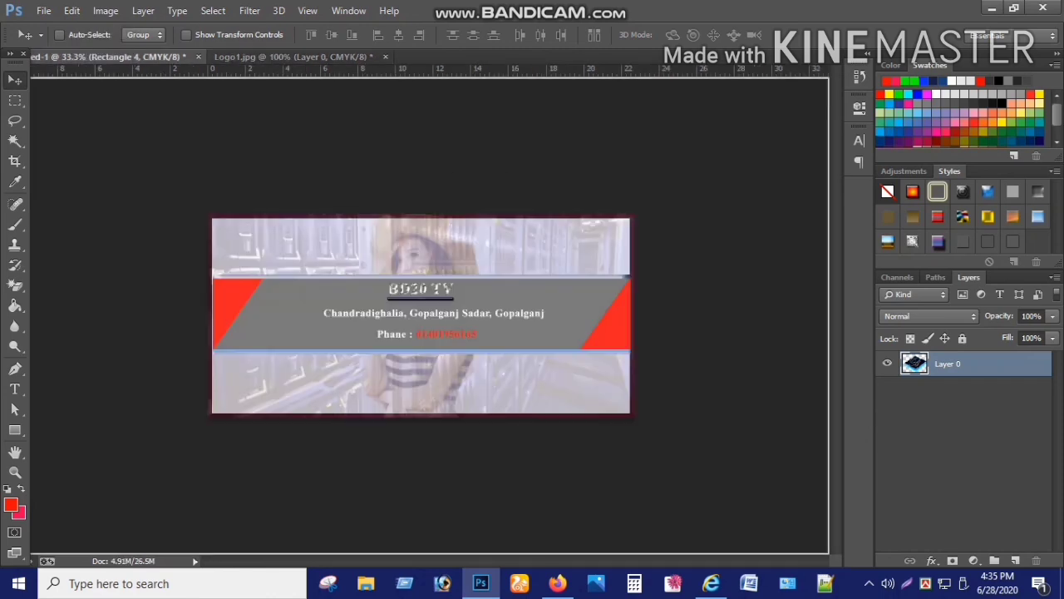
Drag the B logo into the banner and place it at the grey band's upper right
left_click_drag(106, 58, 261, 314)
key("ctrl+plus")
mouse_move(258, 269)
left_mouse_down()
mouse_move(666, 218)
mouse_move(690, 246)
left_mouse_up()
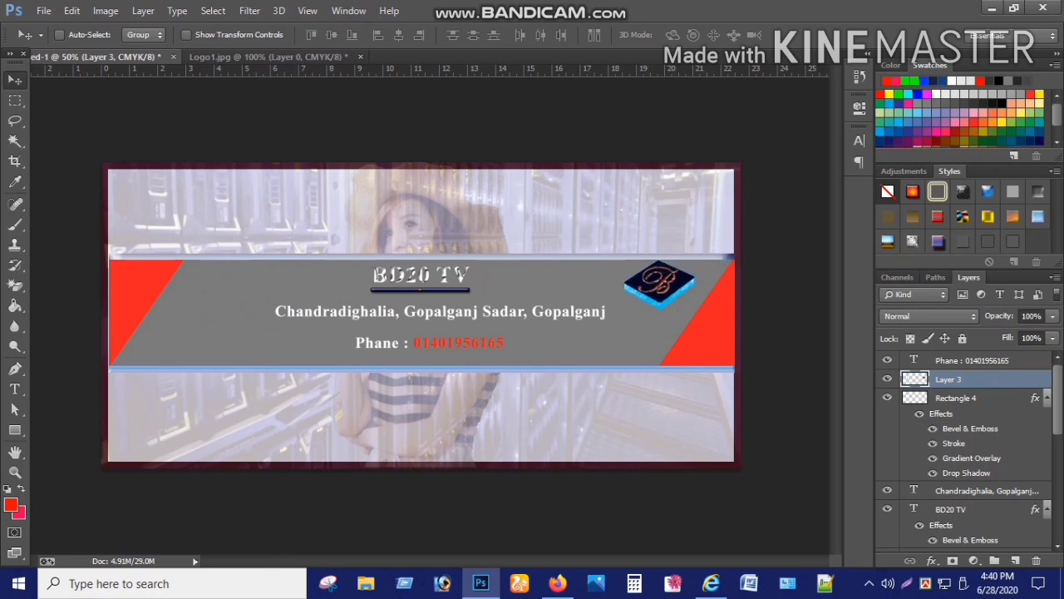
left_click_drag(680, 246, 675, 247)
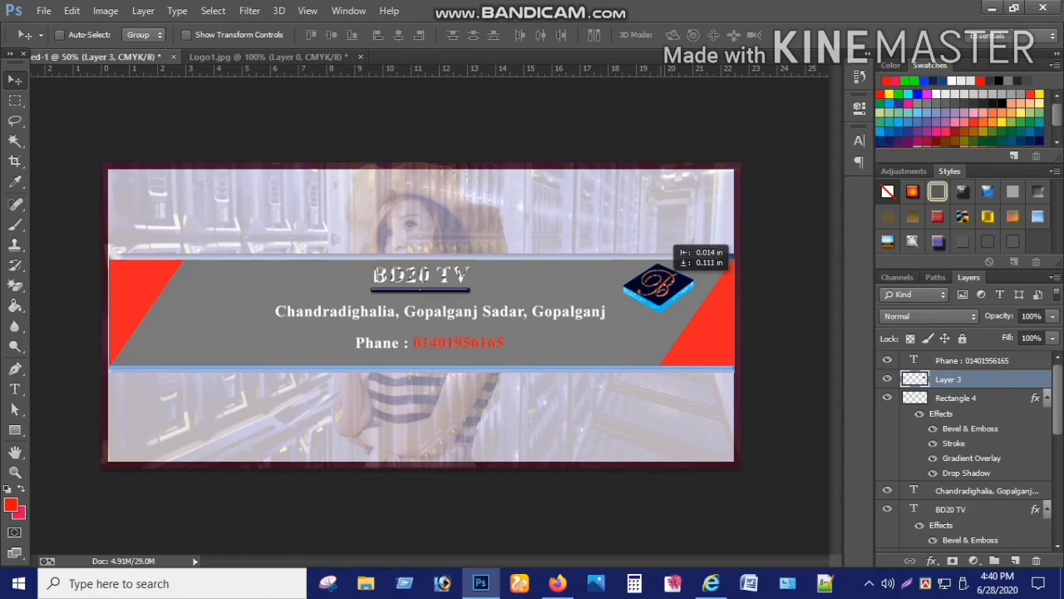
key("ctrl+minus")
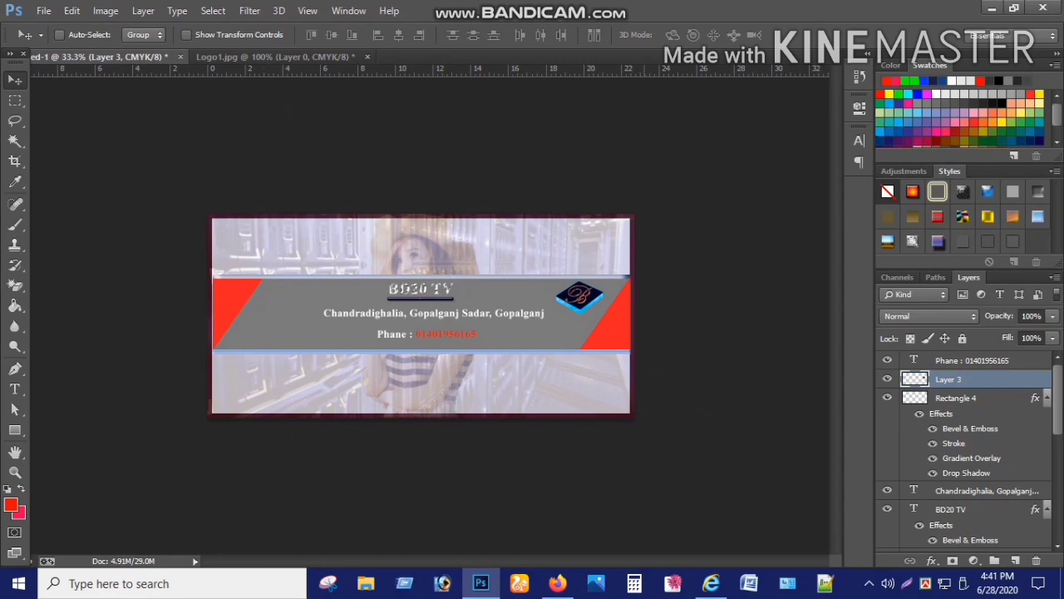
Save a JPEG copy named 'BD20 TV Banner' at Quality 12 Maximum
key("ctrl+s")
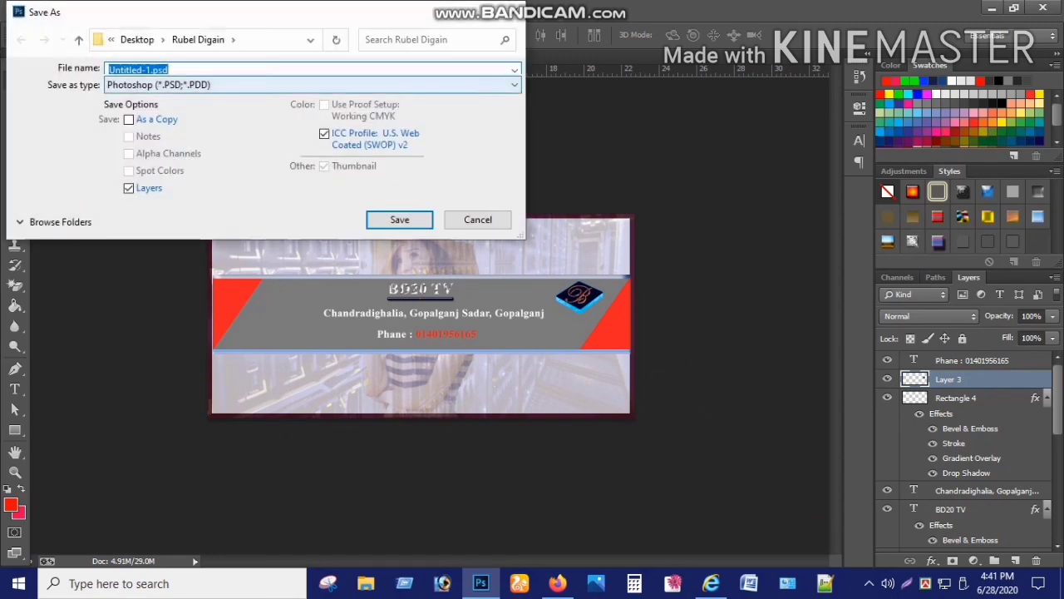
left_click(312, 84)
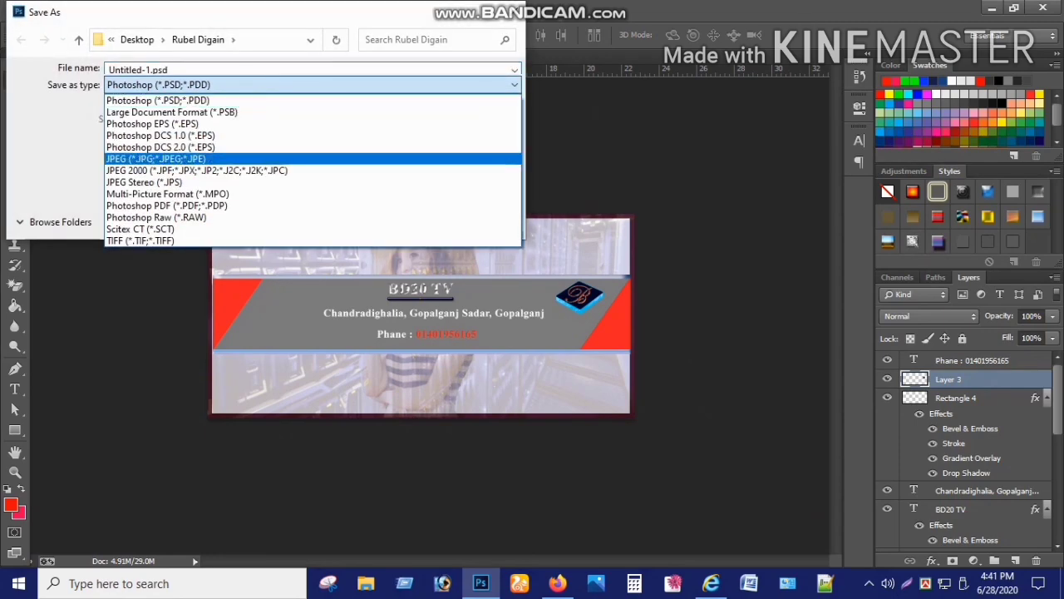
left_click(166, 159)
left_click(138, 70)
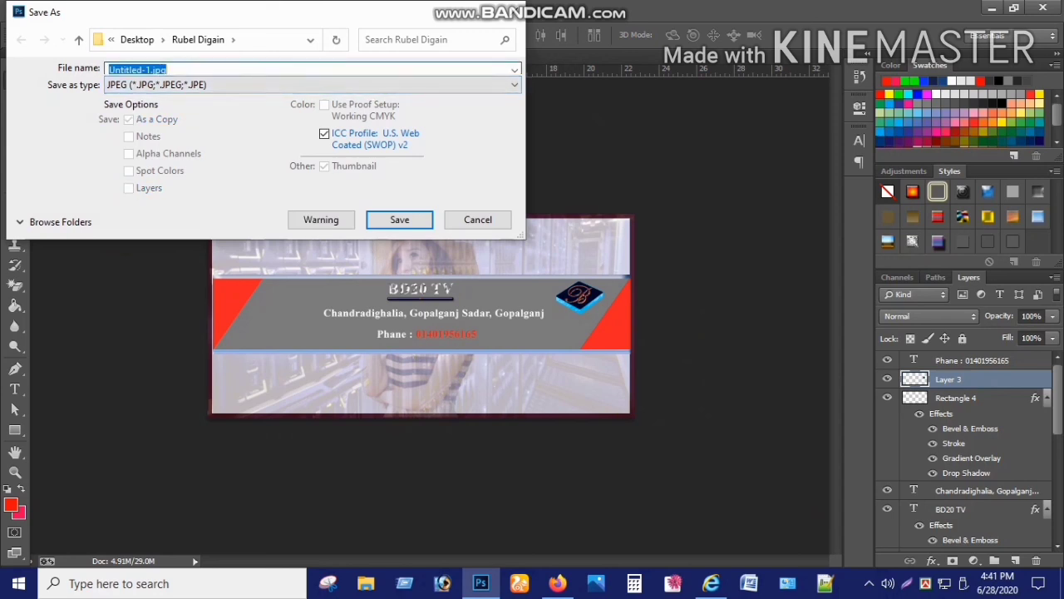
left_click_drag(108, 70, 150, 70)
type("BD")
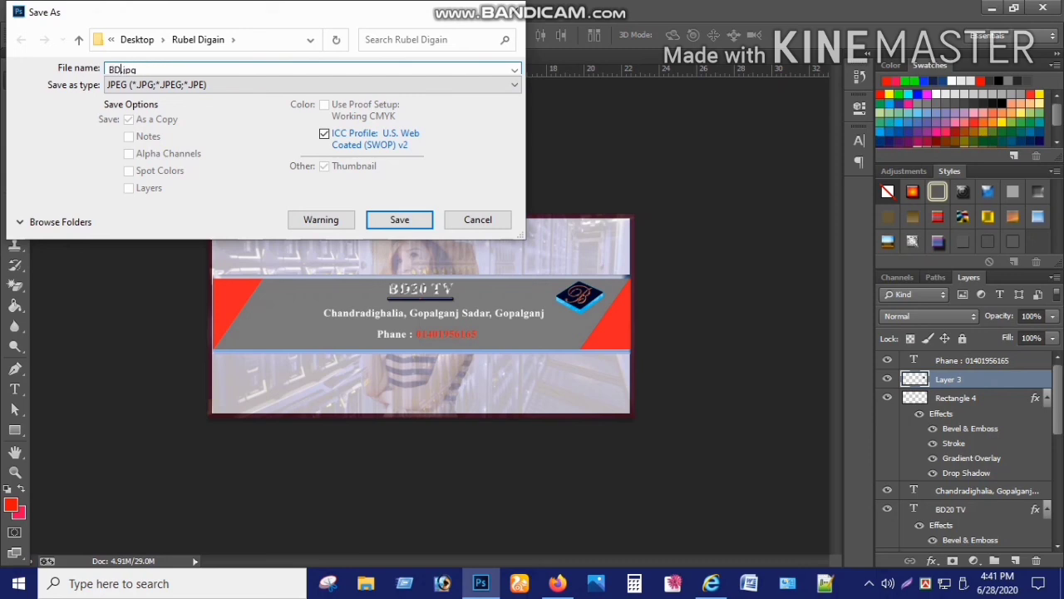
type("20")
type(" TV ")
type("Bann")
type("er")
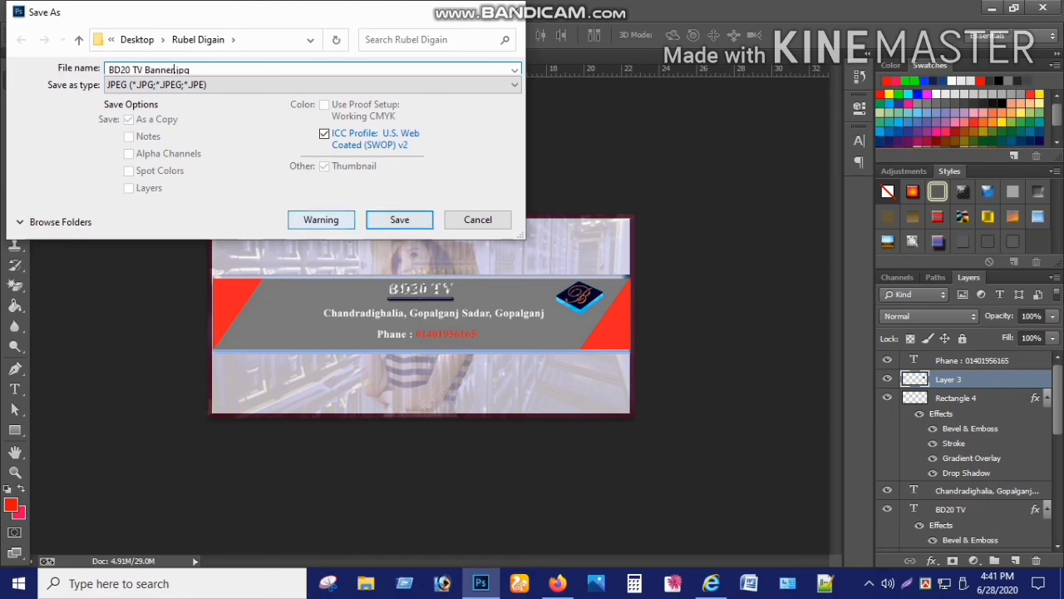
left_click(399, 220)
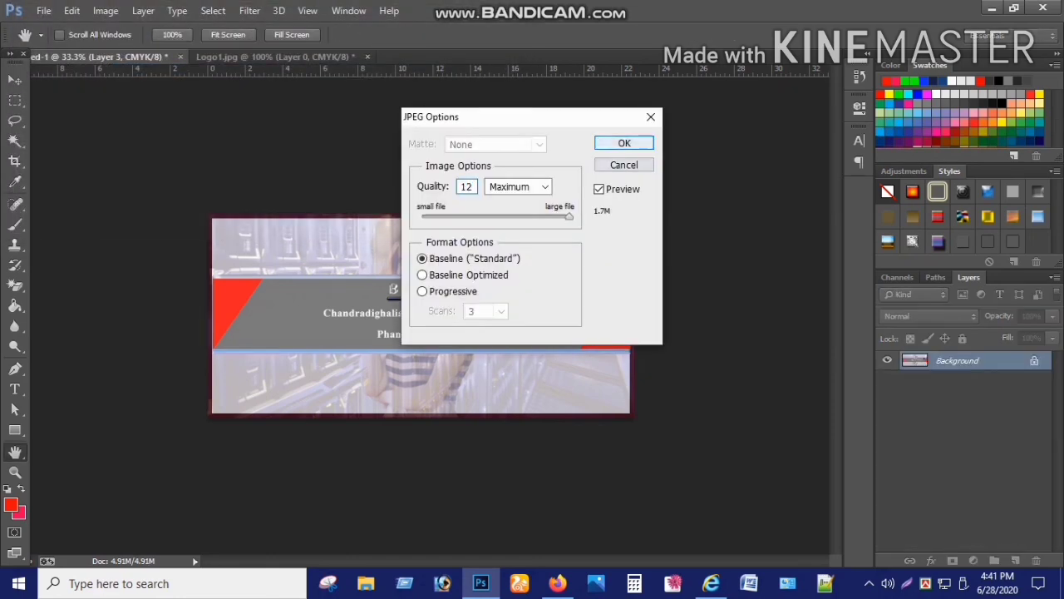
left_click(623, 143)
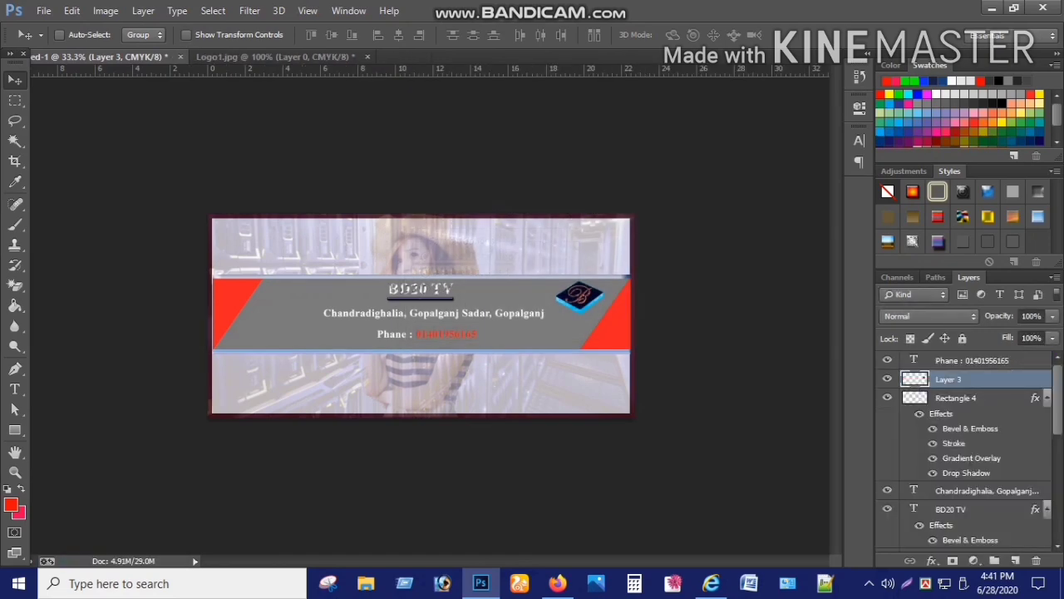